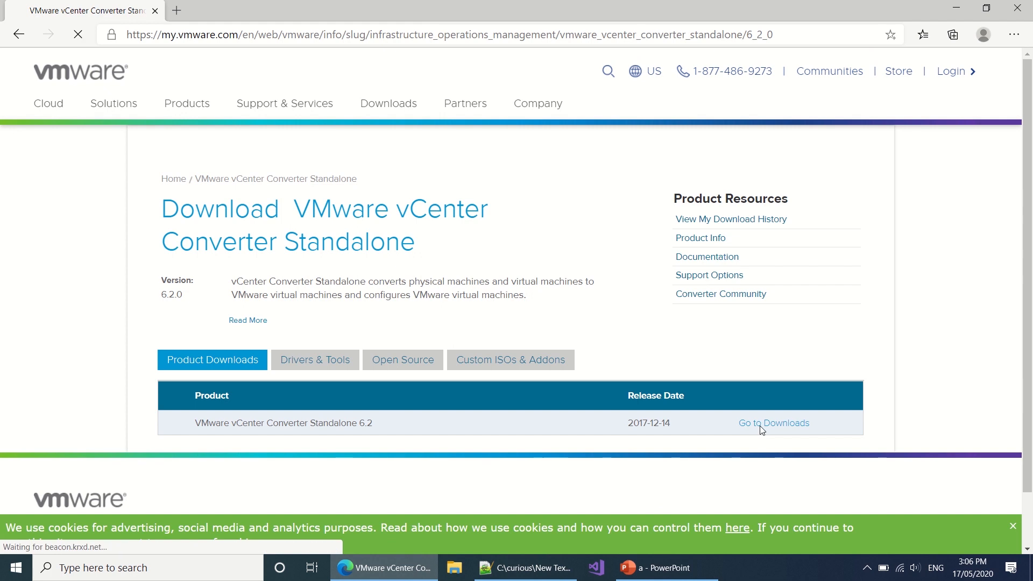
# Step: Start the vCenter Converter Standalone 6.2 download and focus the My VMware sign-in e-mail field
pyautogui.scroll(-2, 700, 457)
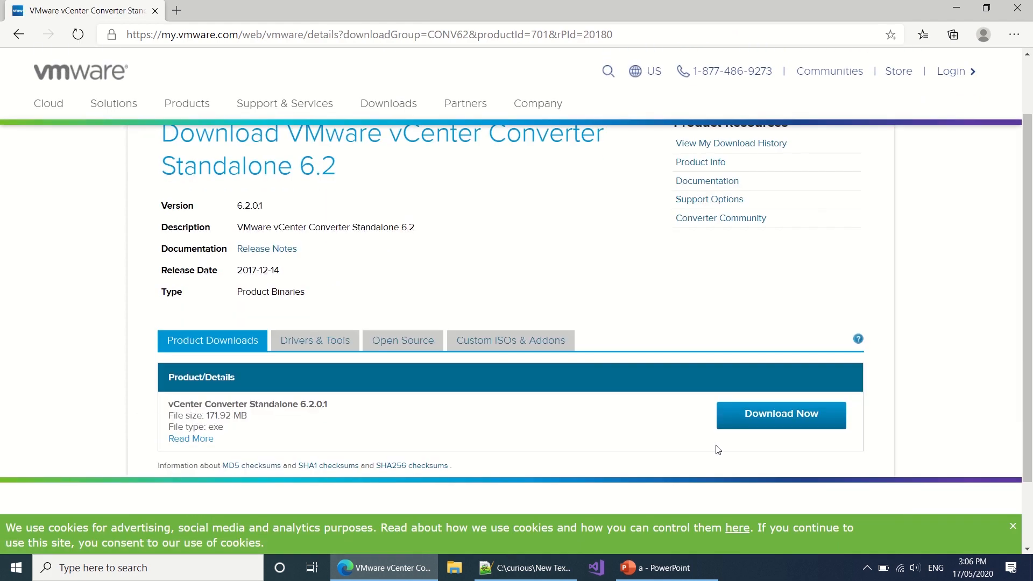
pyautogui.click(748, 430)
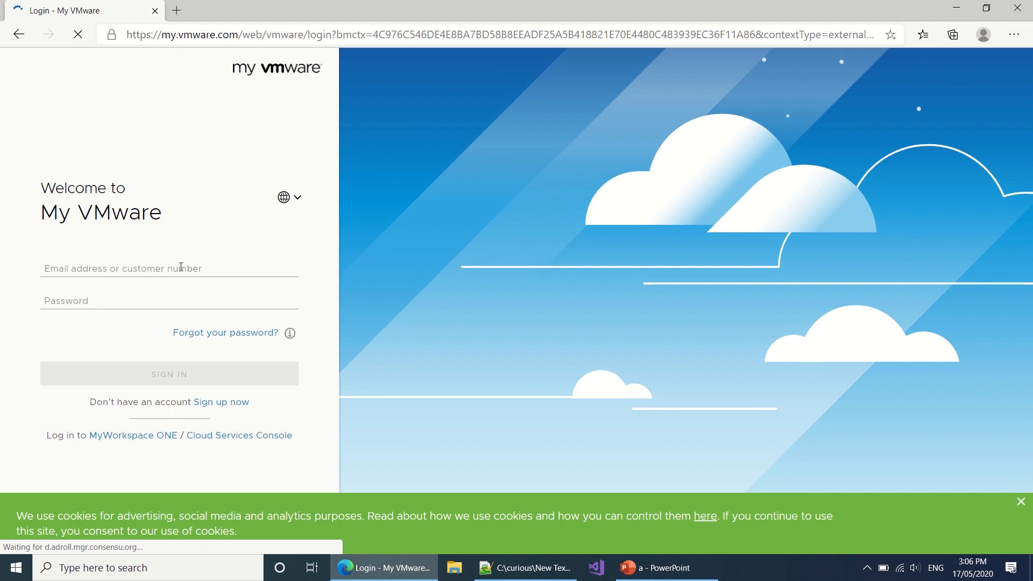
pyautogui.click(181, 267)
# Step: Open the sign-up form and enter the login e-mail address in both e-mail fields
pyautogui.click(226, 409)
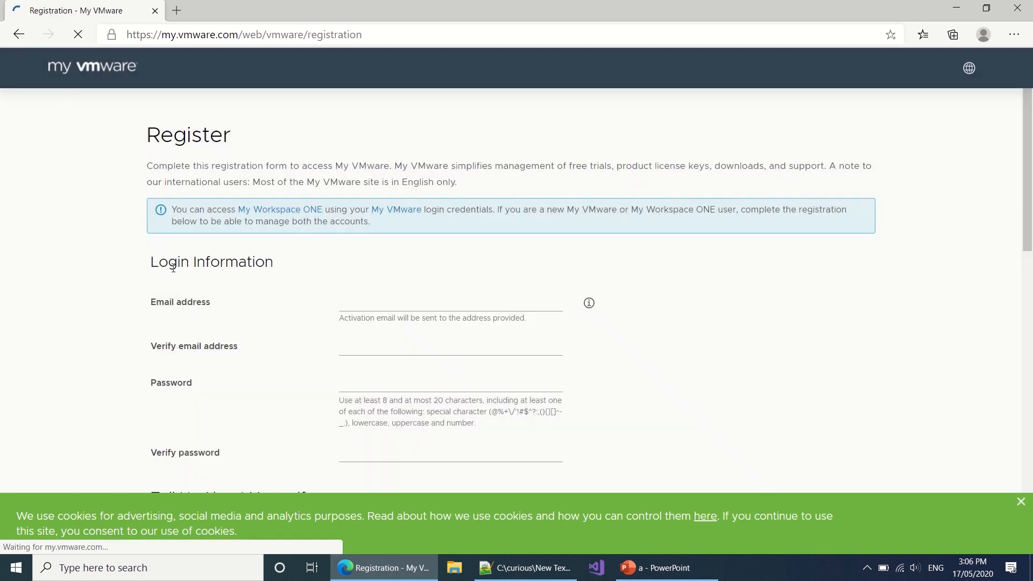
pyautogui.click(364, 301)
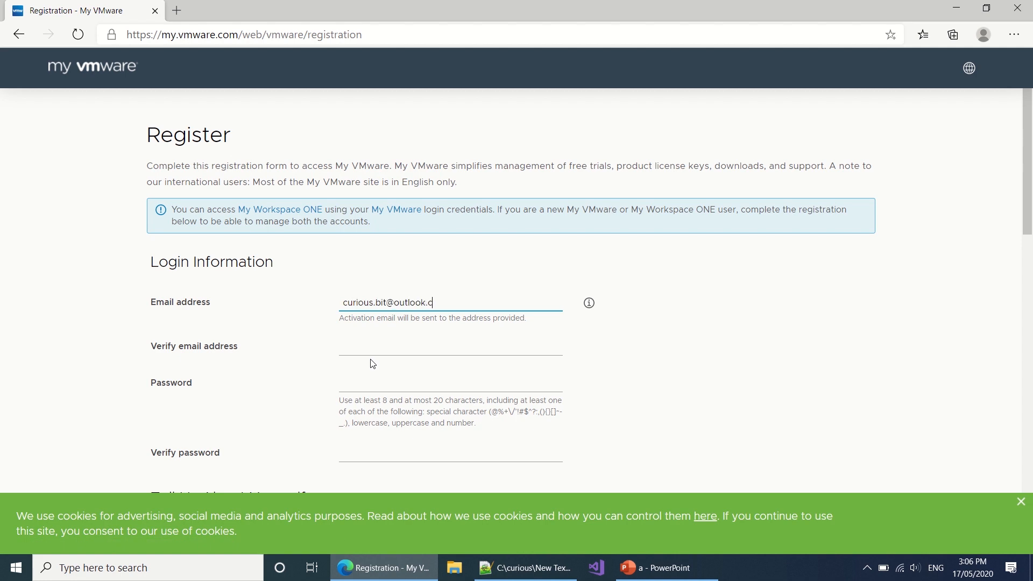
pyautogui.hotkey('ctrl', 'a')
pyautogui.hotkey('ctrl', 'c')
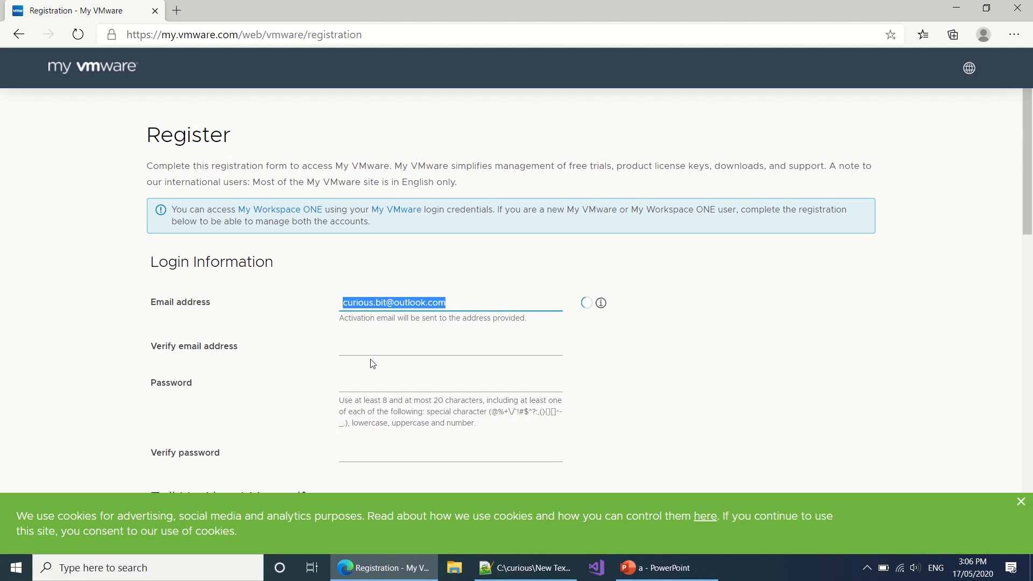
pyautogui.press('Tab')
pyautogui.hotkey('ctrl', 'v')
# Step: Enter the account password in the password and verify-password fields
pyautogui.press('Tab')
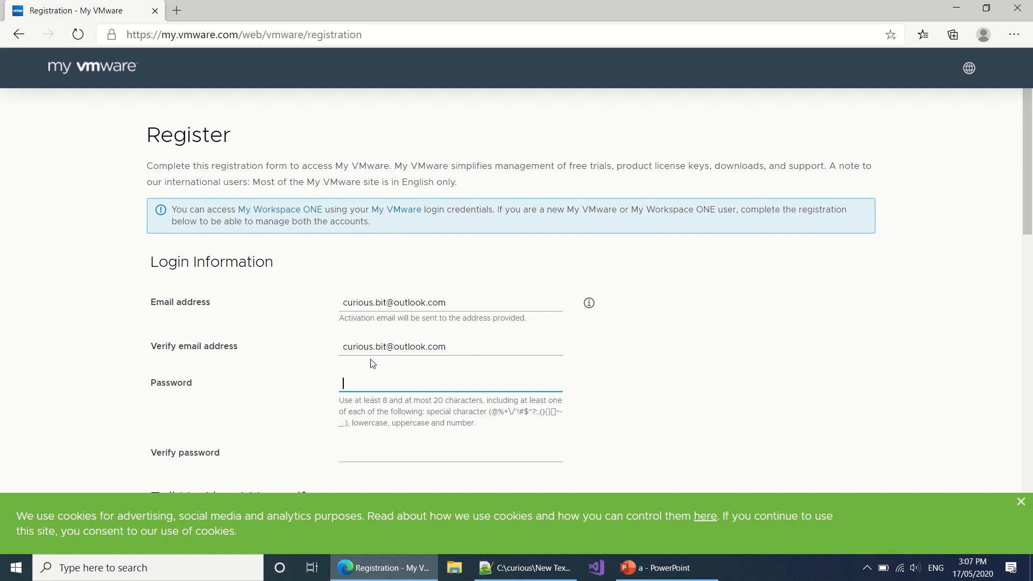
pyautogui.write('••')
pyautogui.press('Tab')
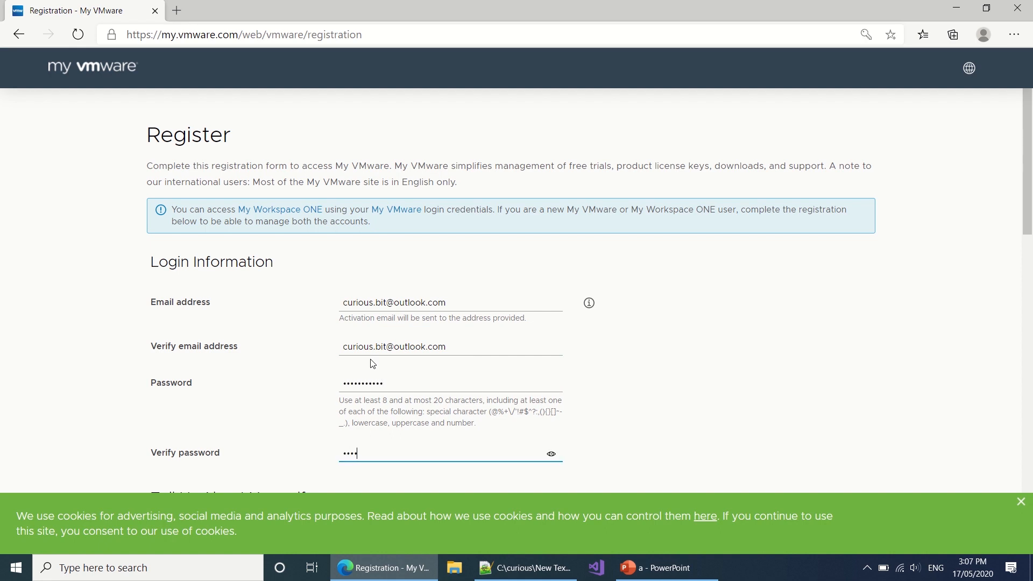
pyautogui.write('•••••••••••')
pyautogui.press('Tab')
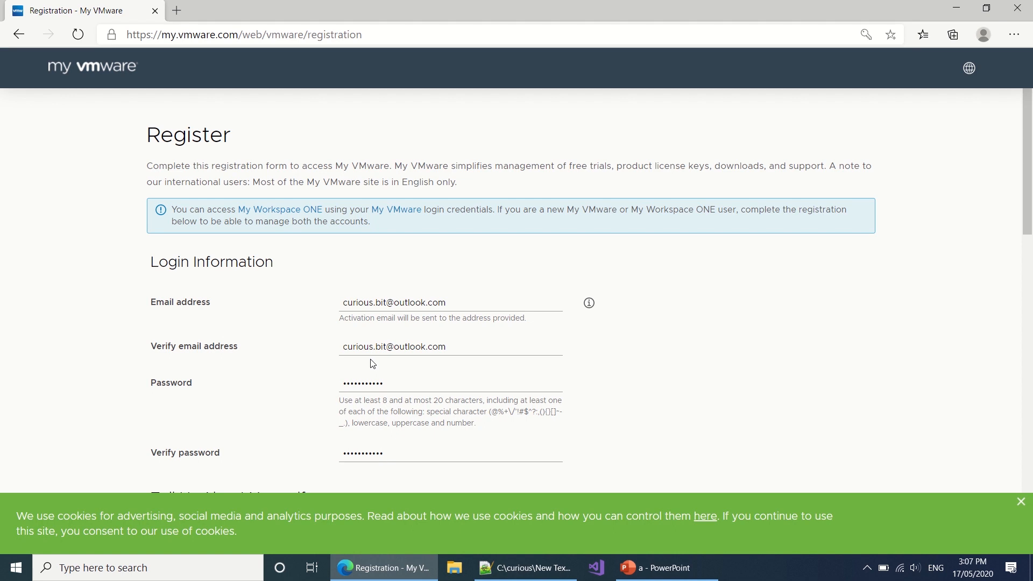
pyautogui.scroll(-3, 372, 363)
pyautogui.scroll(-2, 367, 331)
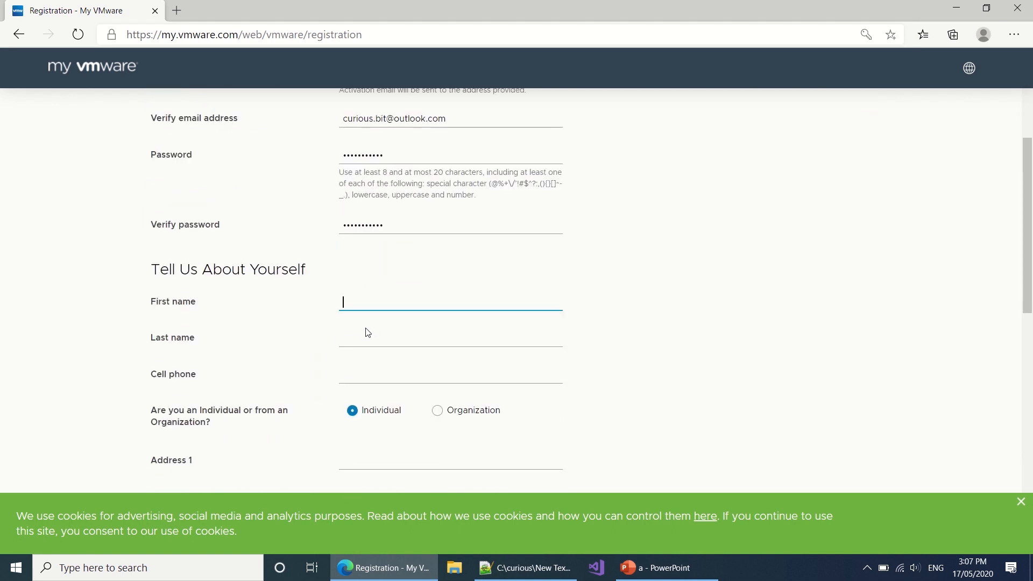
# Step: Fill in the first and last name, Address 1, city and postal code fields
pyautogui.write('curious')
pyautogui.press('Tab')
pyautogui.write('bit')
pyautogui.press('Tab')
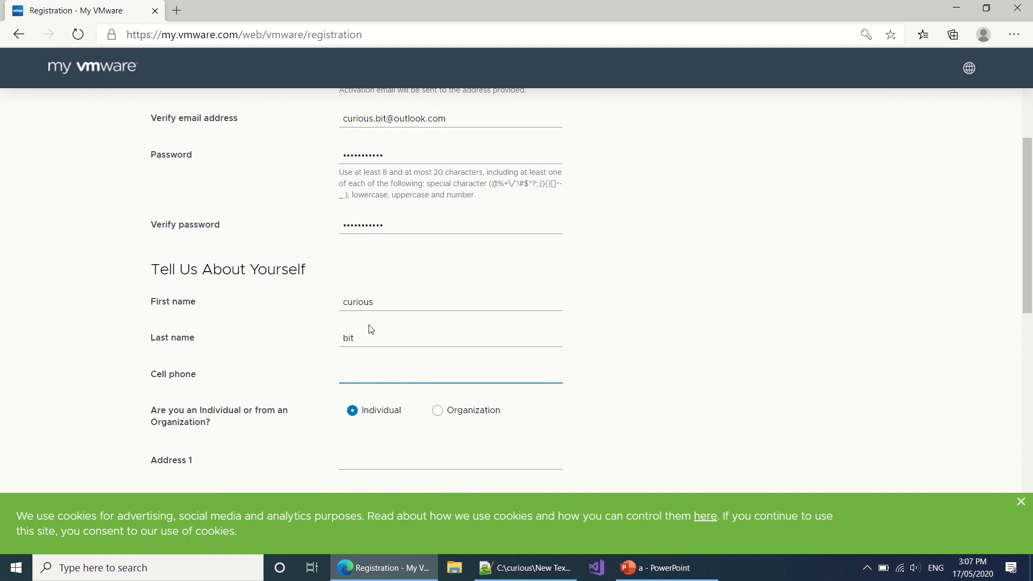
pyautogui.scroll(-4, 365, 335)
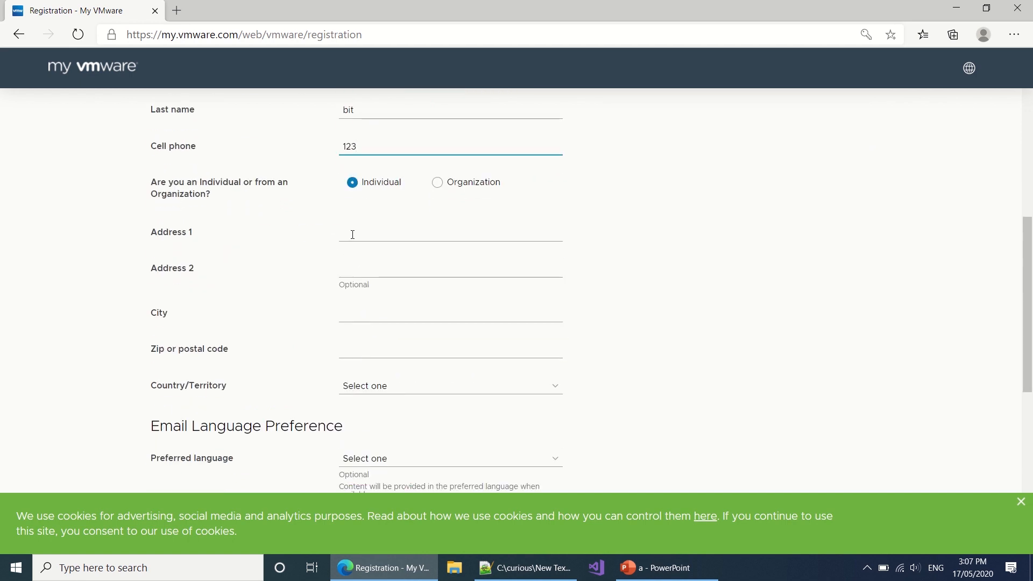
pyautogui.click(352, 235)
pyautogui.write('address 1')
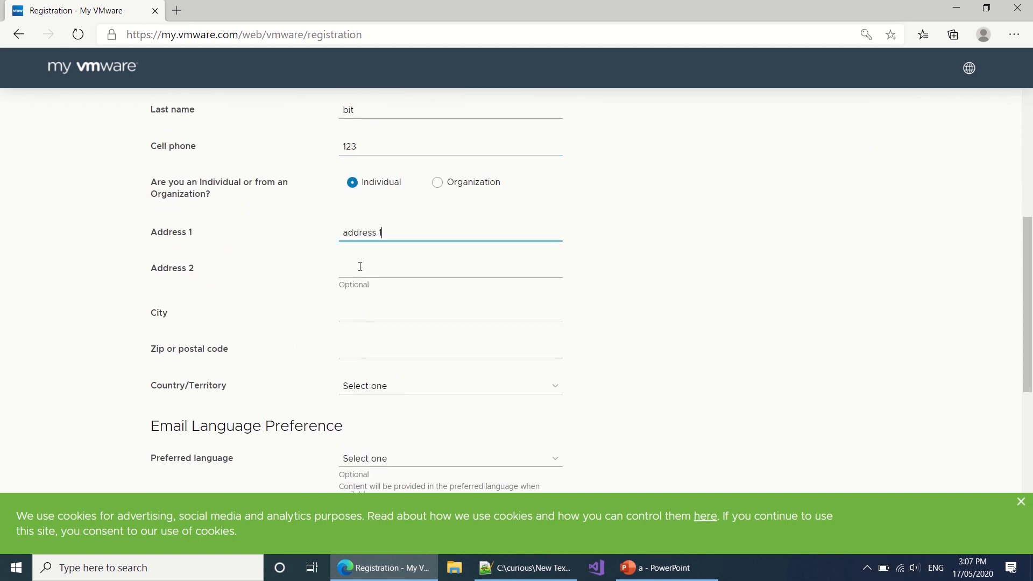
pyautogui.click(371, 316)
pyautogui.write('city1')
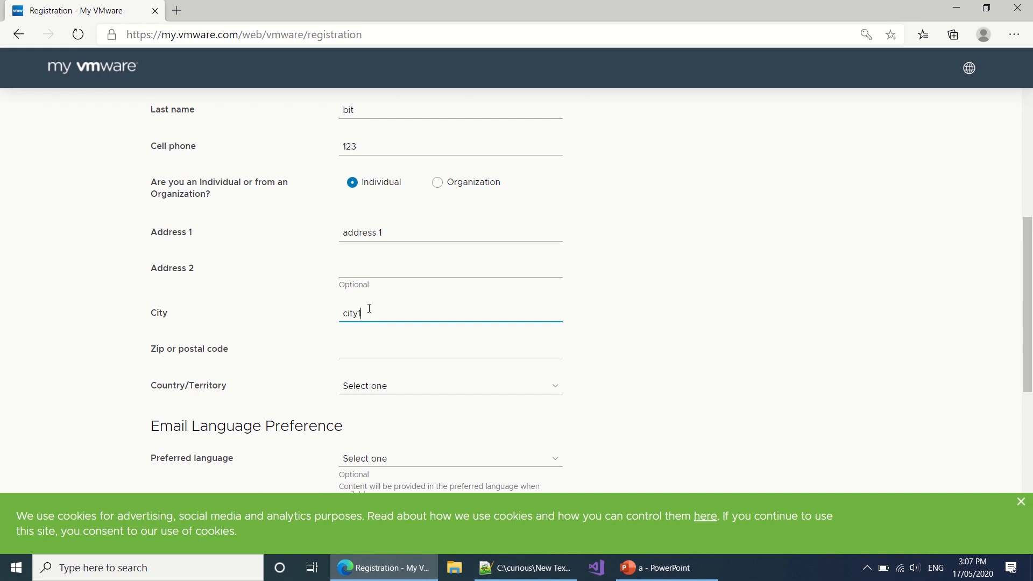
pyautogui.click(384, 353)
pyautogui.write('2000')
# Step: Choose the country and the state from their dropdown lists
pyautogui.press('Tab')
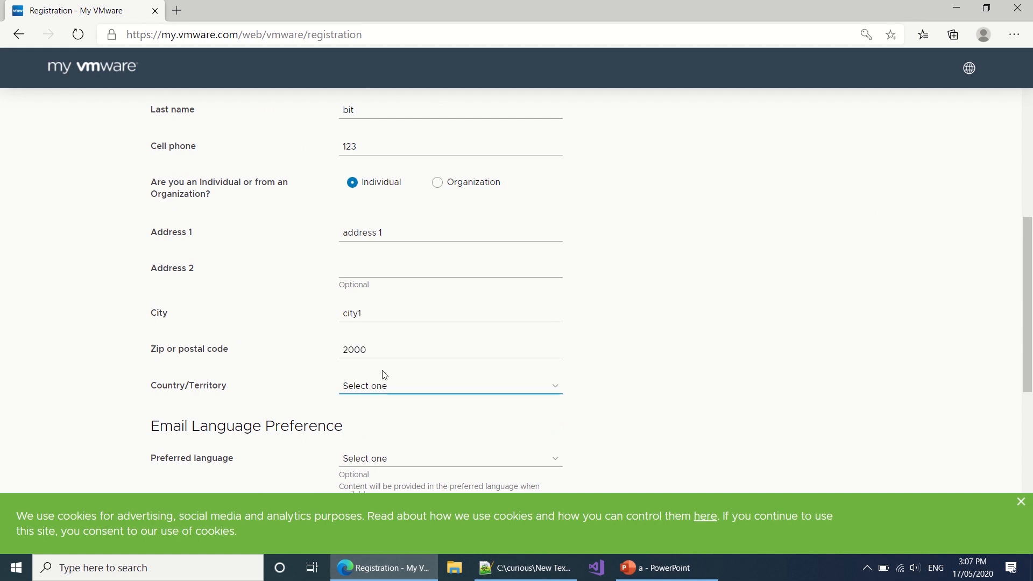
pyautogui.click(430, 388)
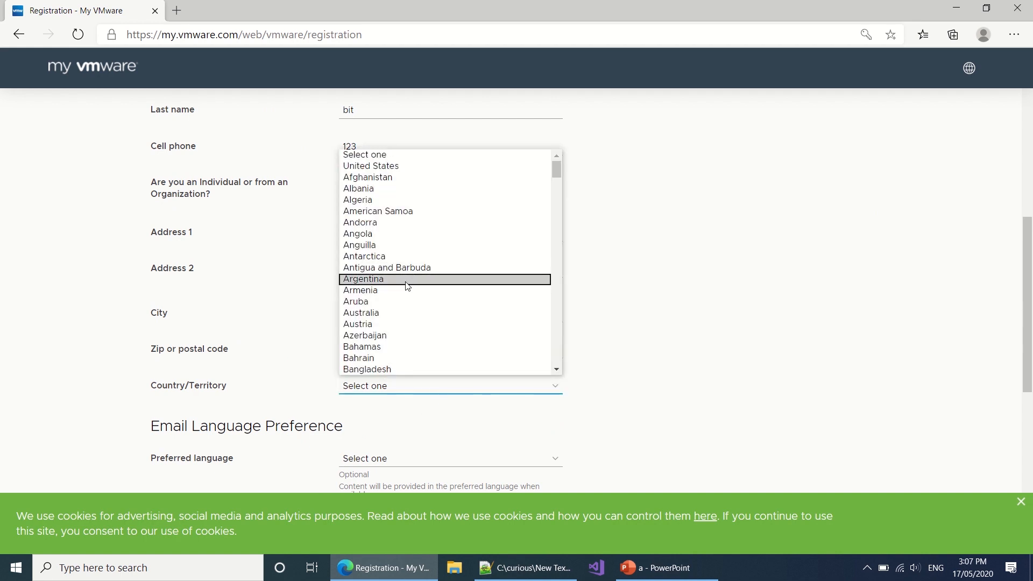
pyautogui.click(385, 313)
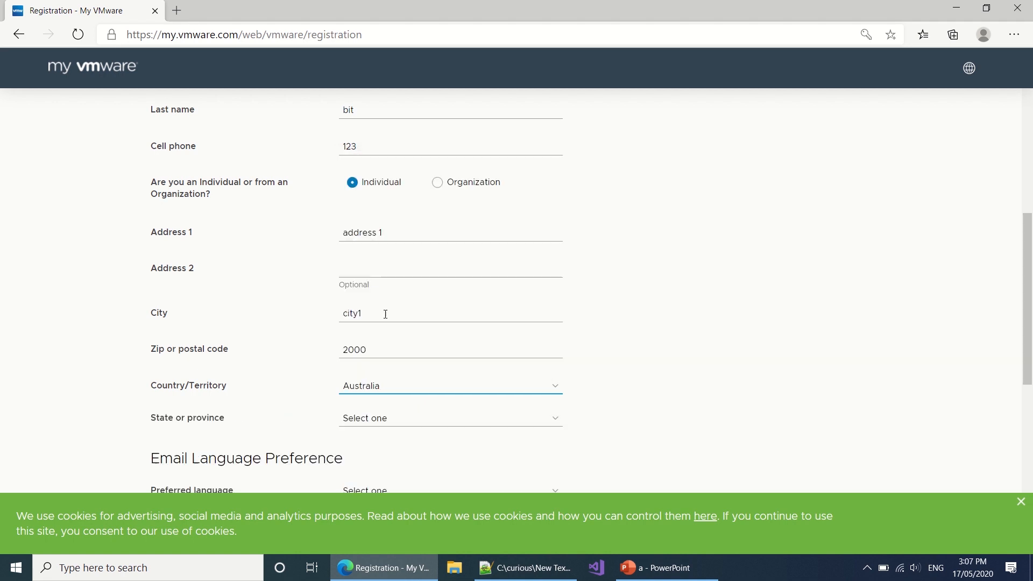
pyautogui.click(398, 422)
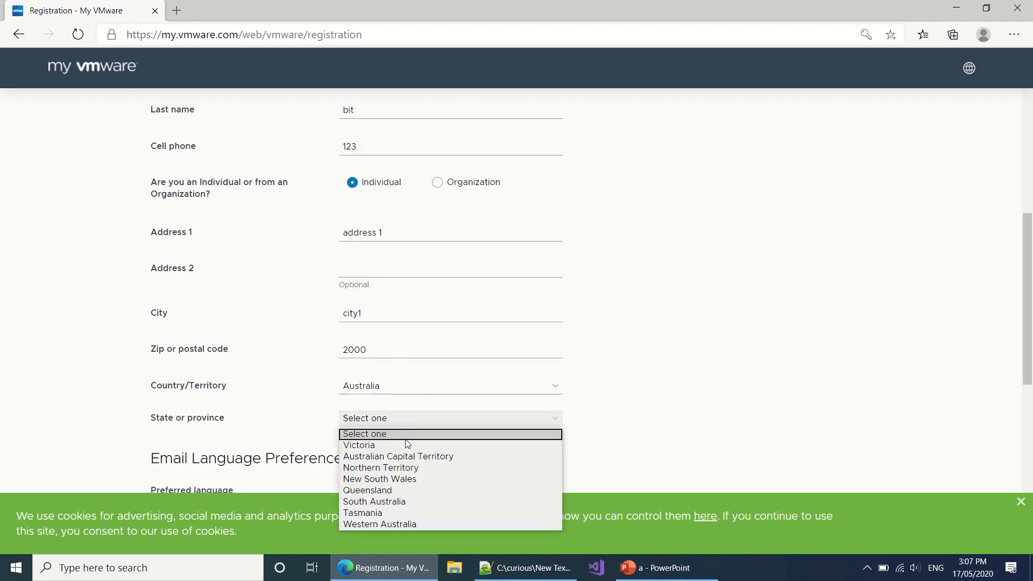
pyautogui.click(410, 479)
pyautogui.scroll(-4, 411, 484)
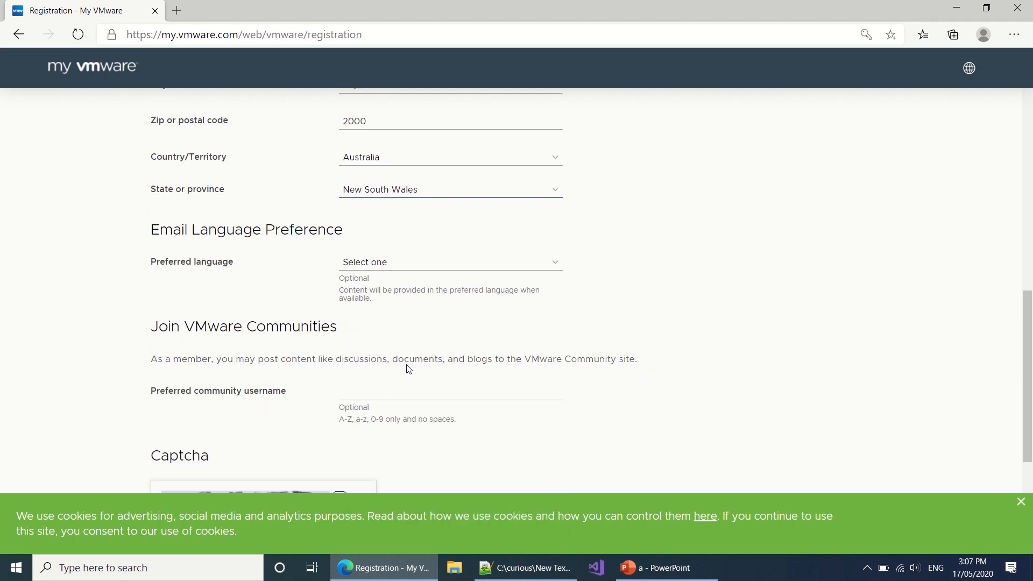
# Step: Enter the captcha, agree to the terms of use, submit, then enter the new captcha code
pyautogui.scroll(-3, 404, 388)
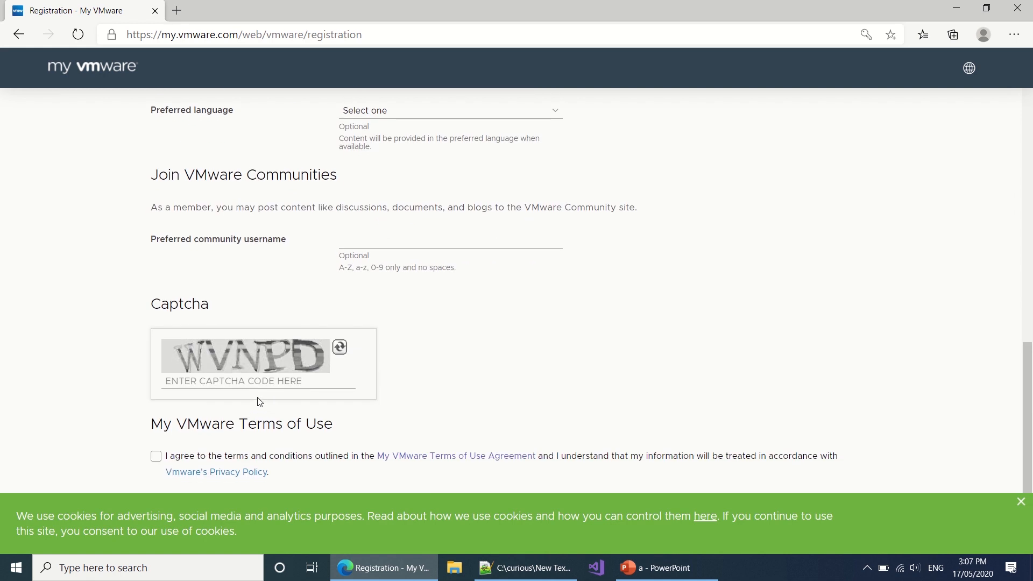
pyautogui.click(258, 383)
pyautogui.write('WVNPD')
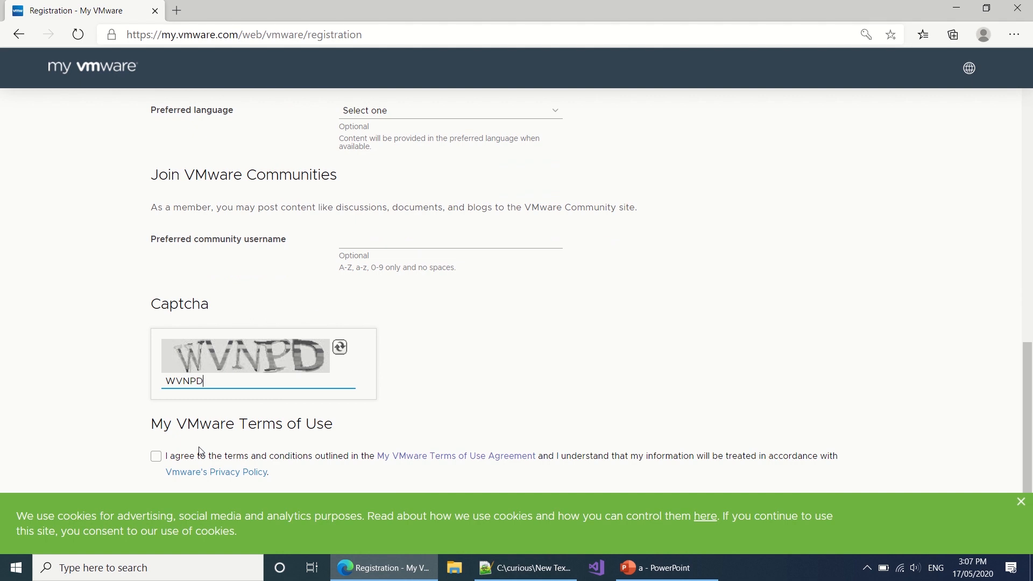
pyautogui.click(156, 457)
pyautogui.scroll(-2, 309, 391)
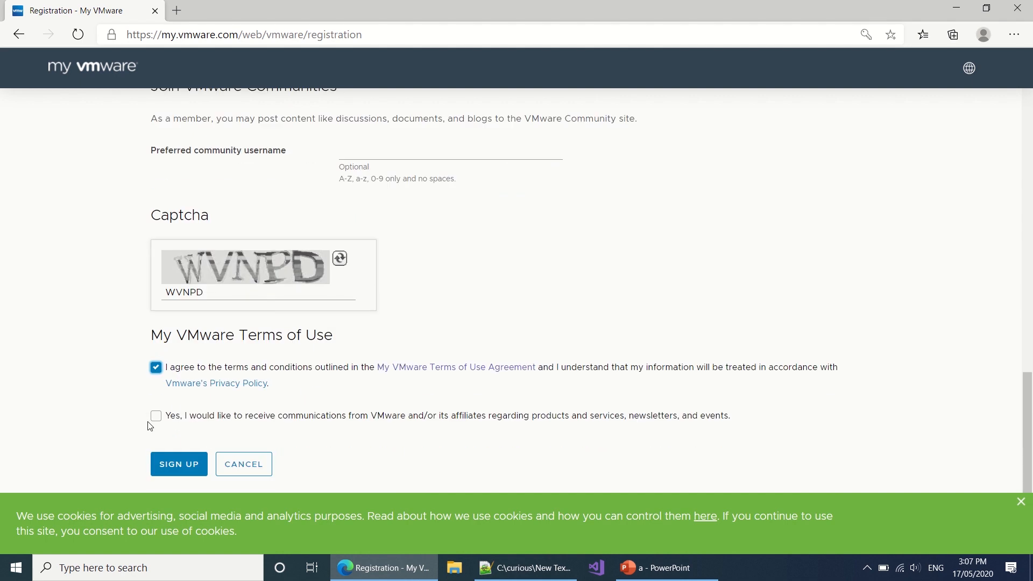
pyautogui.click(181, 467)
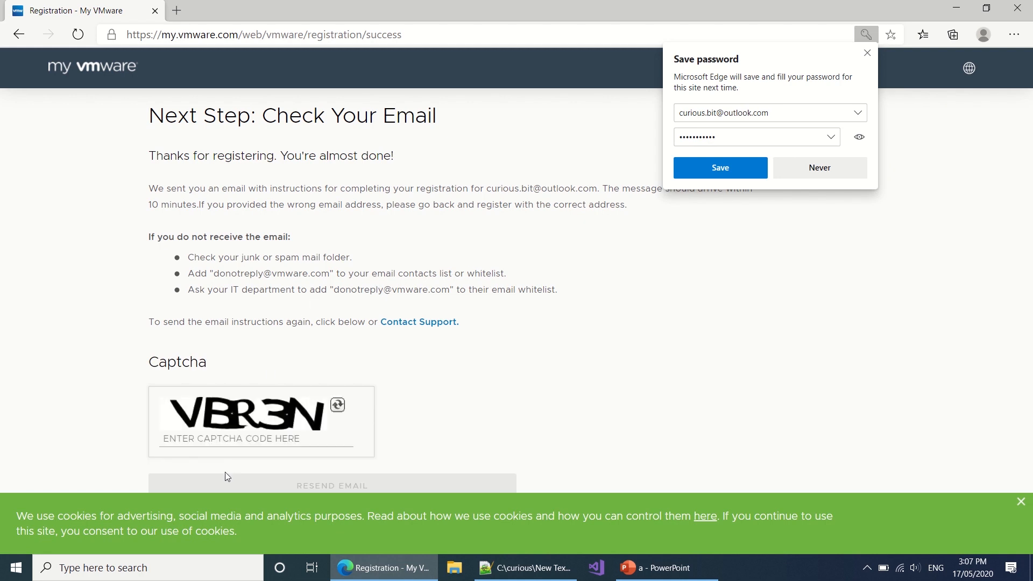
pyautogui.click(239, 442)
pyautogui.write('VBR3')
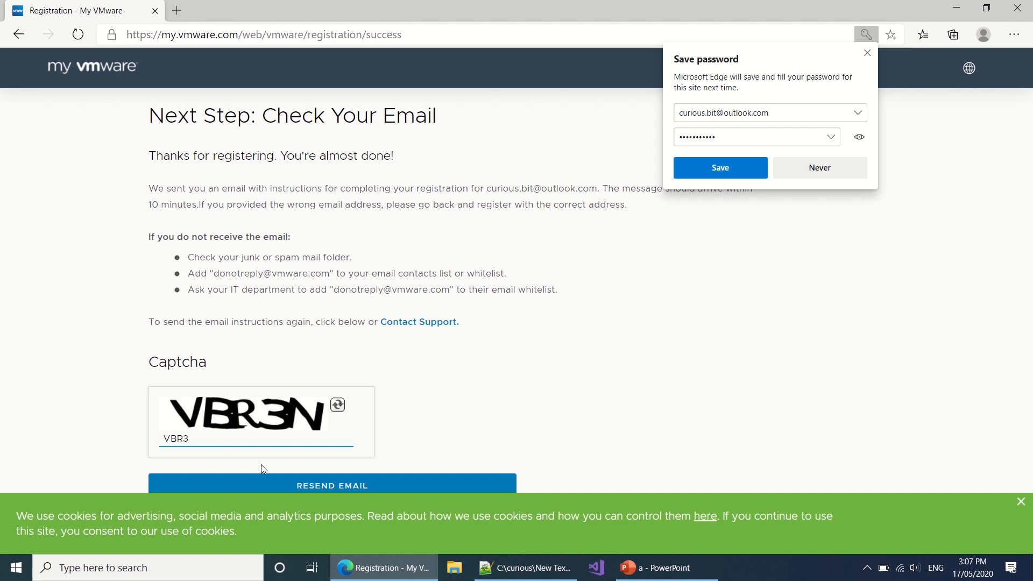
pyautogui.write('N')
# Step: Load live.com in a new tab, open the My VMware e-mail and follow its activation link
pyautogui.click(177, 12)
pyautogui.write('live.com')
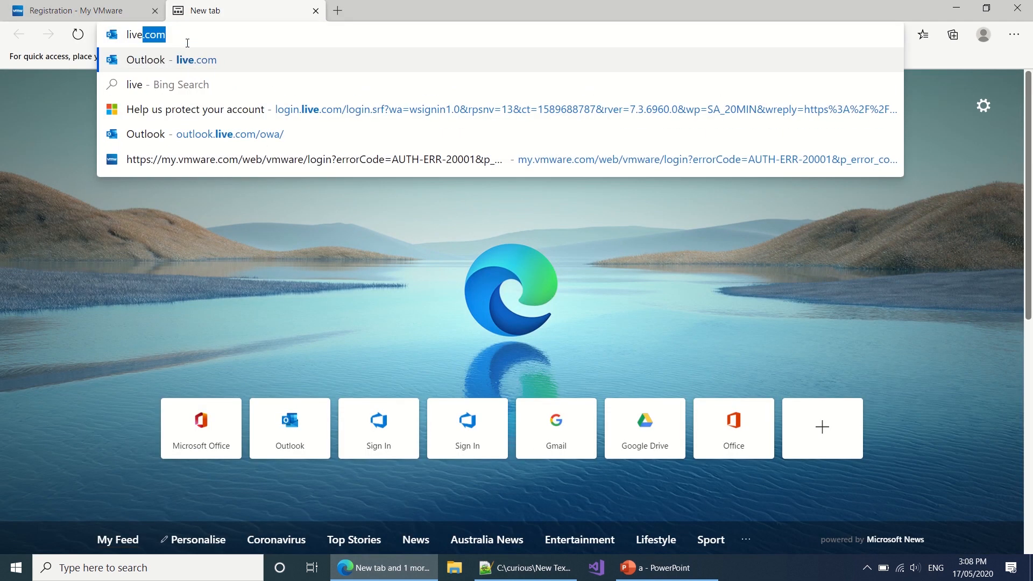
pyautogui.press('Return')
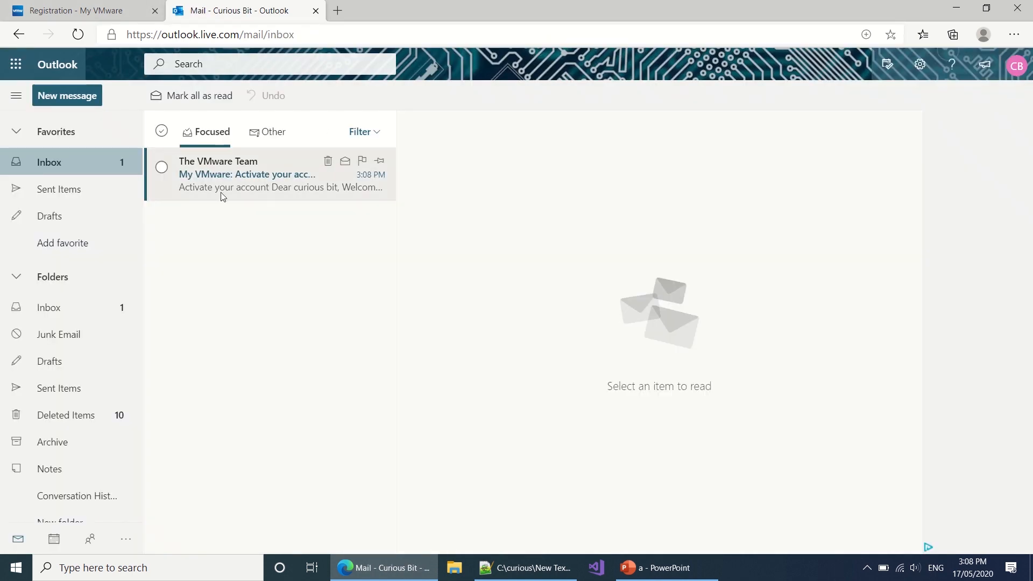
pyautogui.click(221, 191)
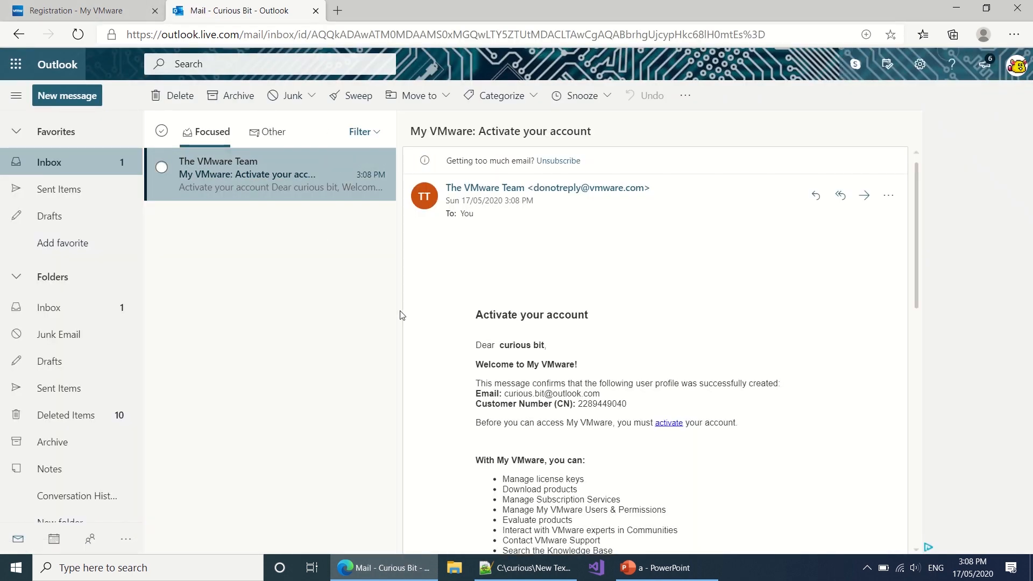
pyautogui.click(671, 432)
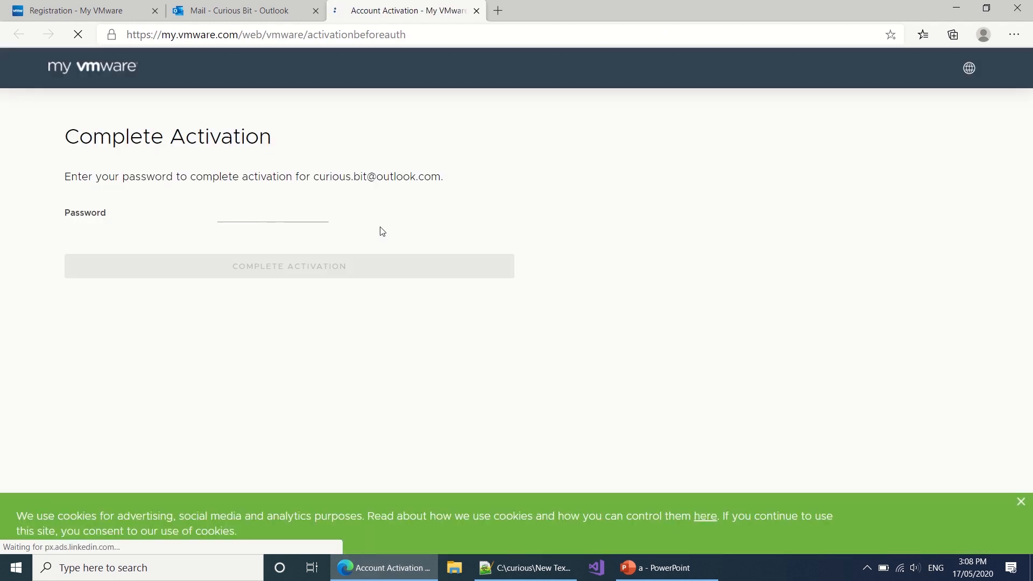
# Step: Enter the account password to complete activation and continue to the My VMware home page
pyautogui.click(296, 217)
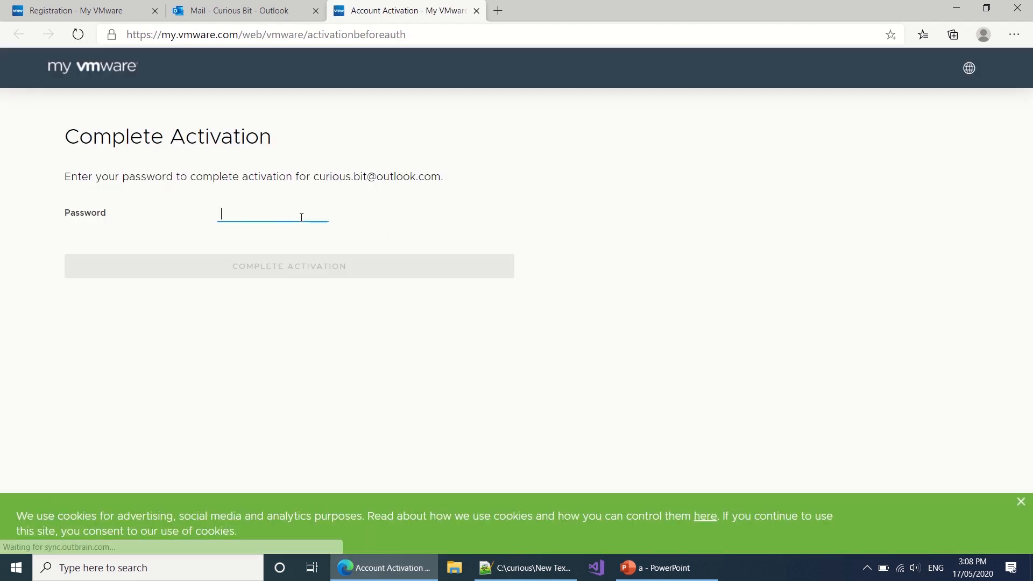
pyautogui.write('••')
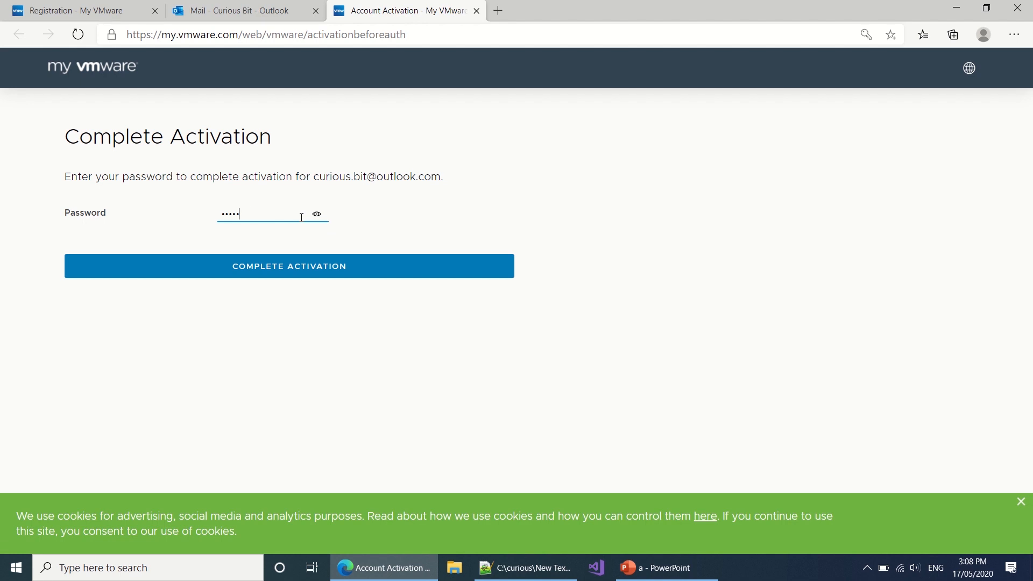
pyautogui.press('Return')
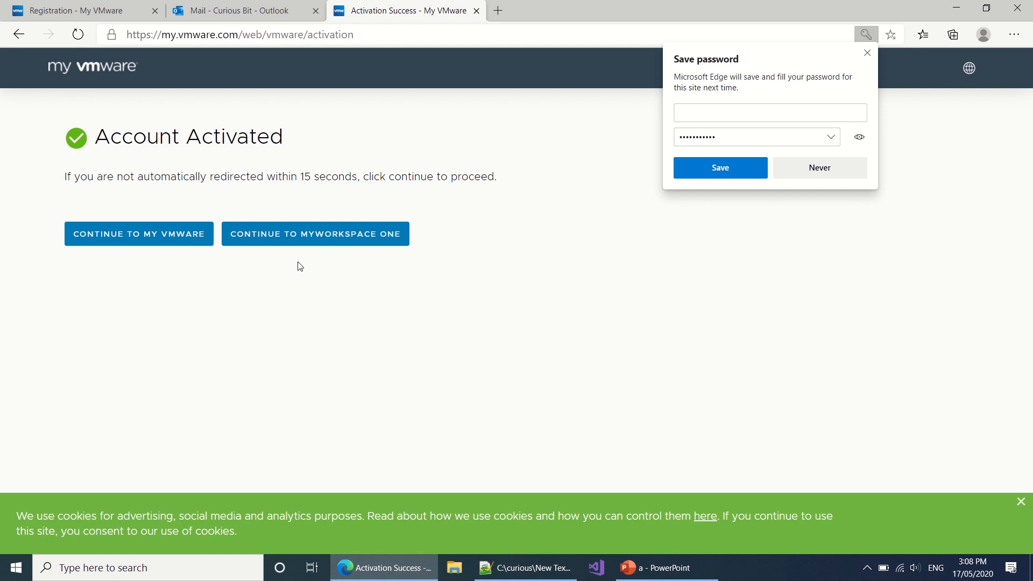
pyautogui.click(194, 243)
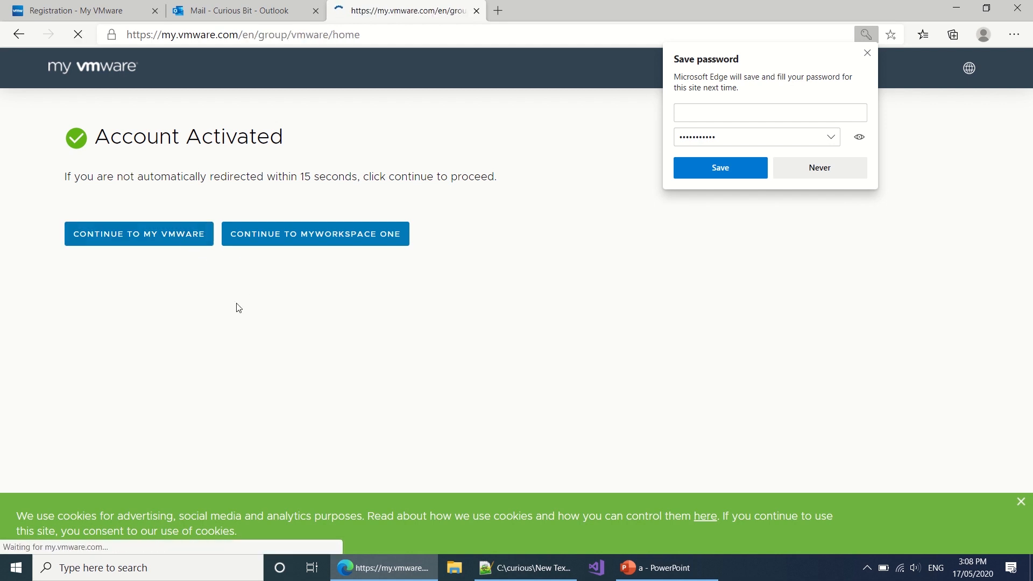
# Step: Close the registration and Outlook mail tabs and bring up the Notepad++ conversion notes
pyautogui.click(75, 12)
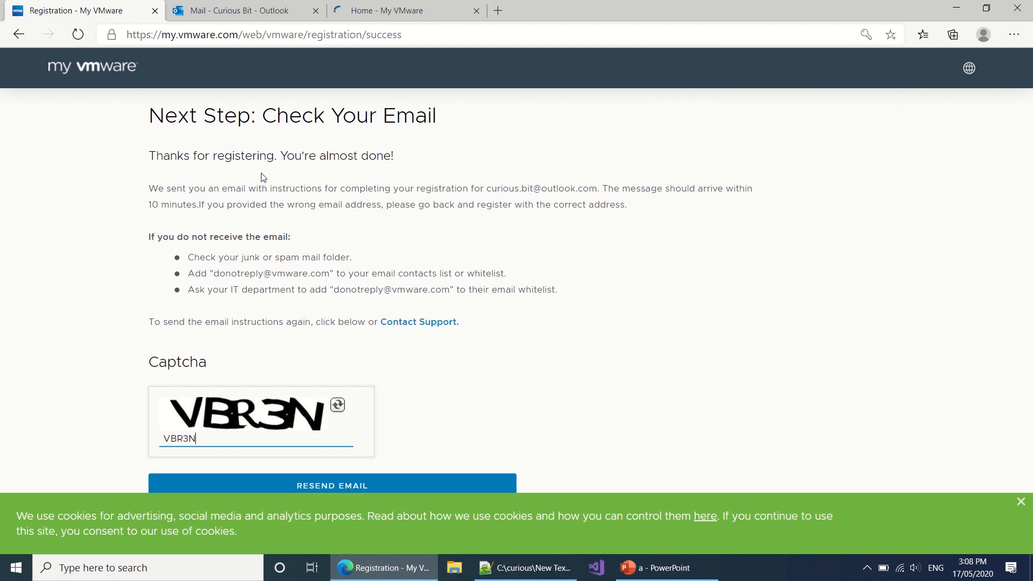
pyautogui.middleClick(125, 12)
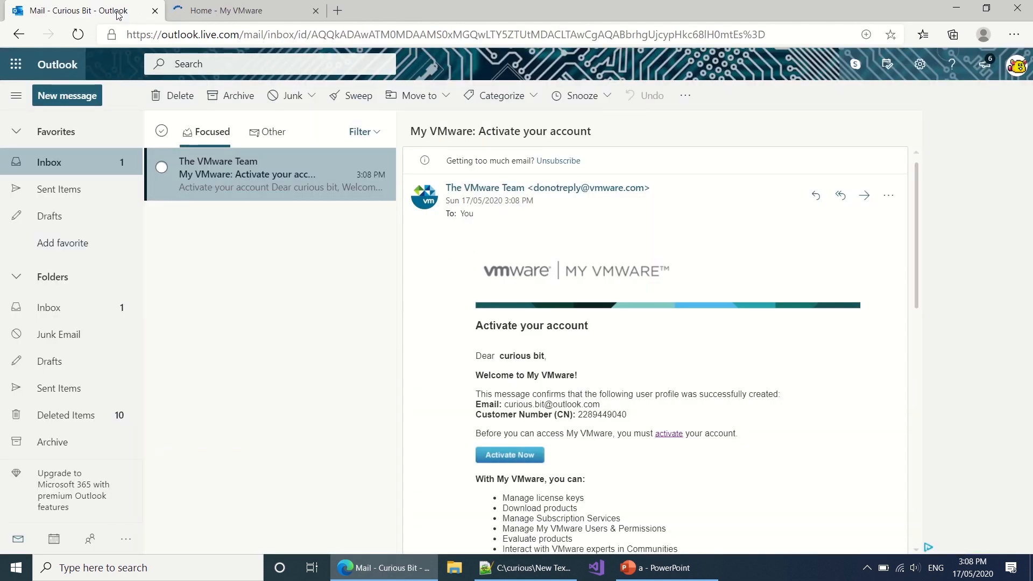
pyautogui.middleClick(118, 11)
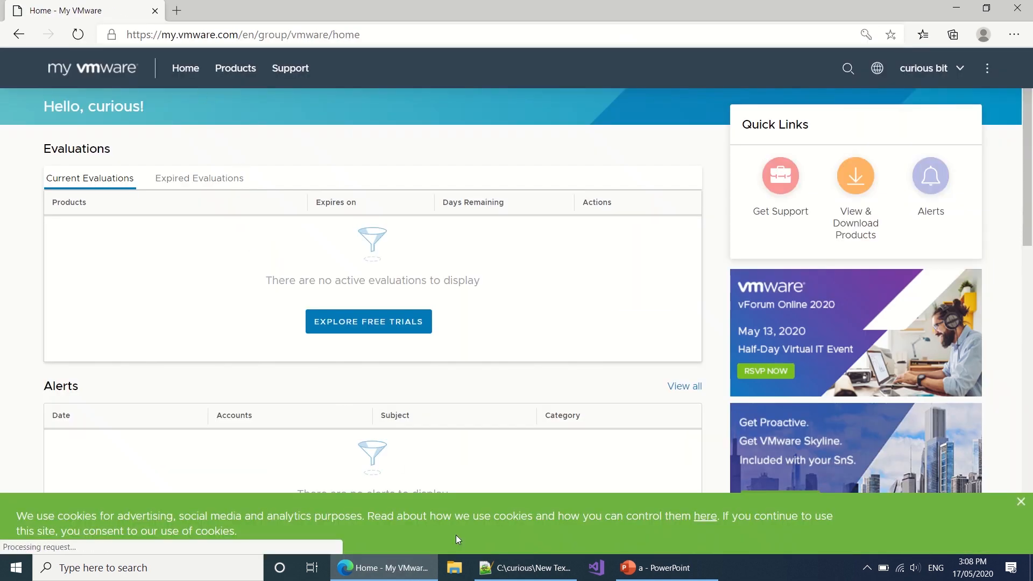
pyautogui.click(491, 568)
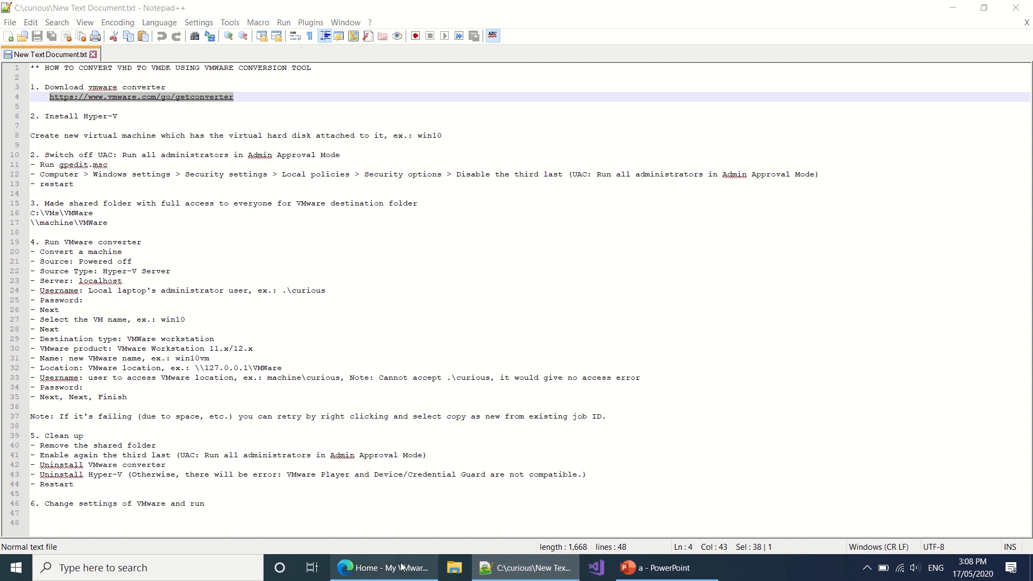
# Step: Open the pasted getconverter link and start the Converter Standalone 6.2.0.1 download, bringing up the EULA
pyautogui.click(377, 567)
pyautogui.click(193, 33)
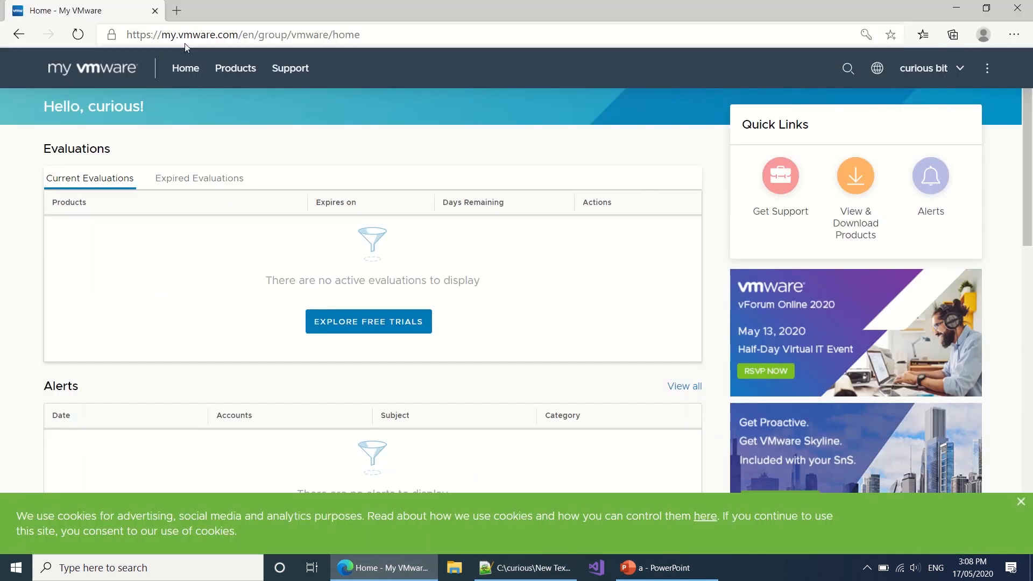
pyautogui.write('https://www.vmware.com/go/getconverter')
pyautogui.press('Return')
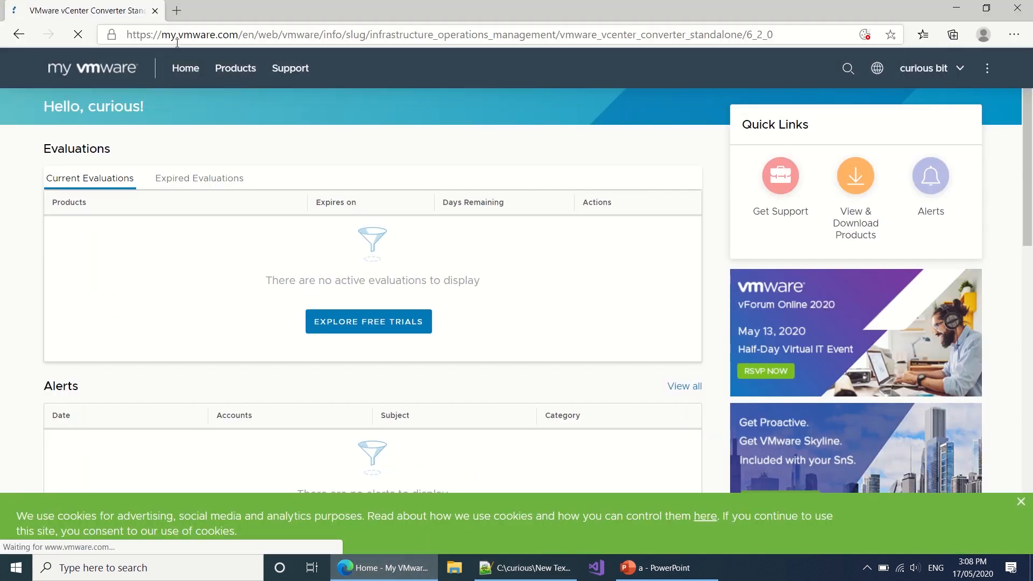
pyautogui.click(771, 422)
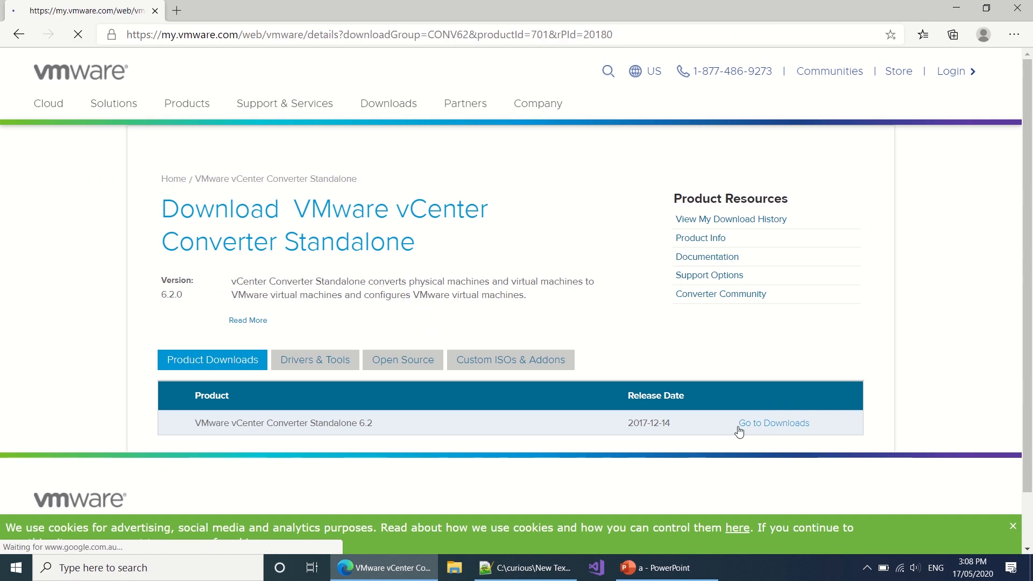
pyautogui.click(774, 504)
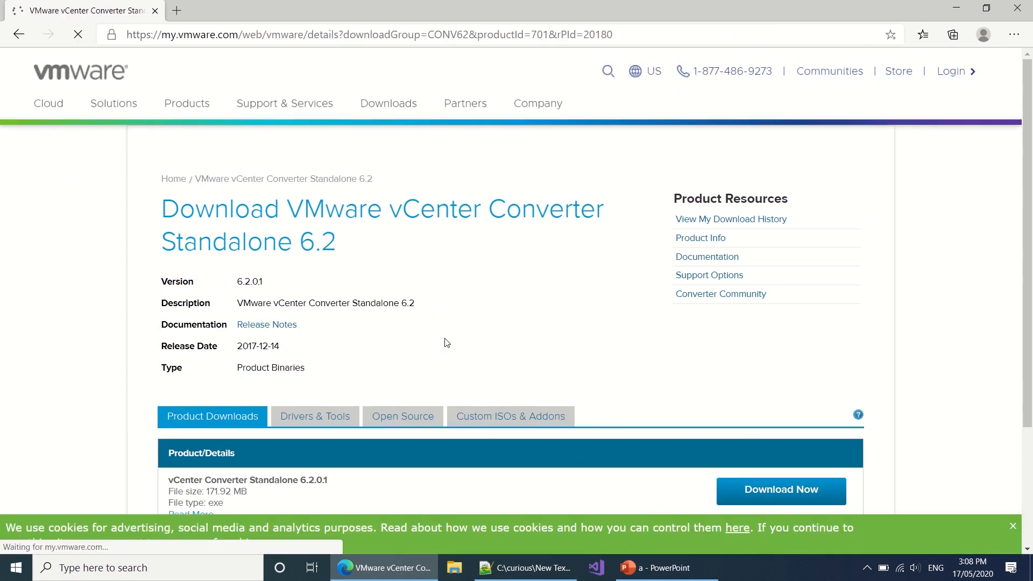
pyautogui.scroll(-1, 446, 342)
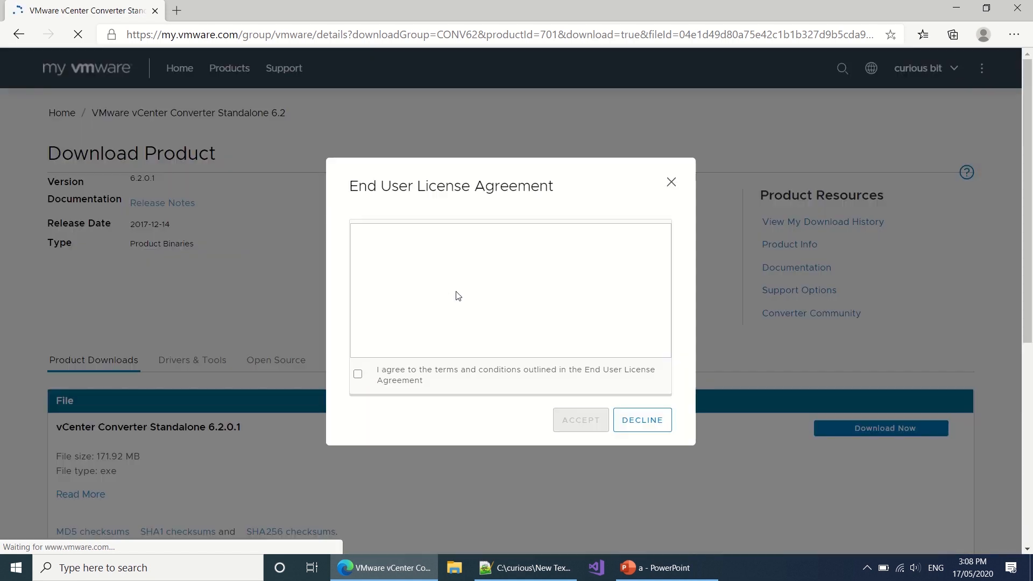
# Step: Agree to the terms and conditions and accept the EULA to download the converter installer
pyautogui.click(357, 374)
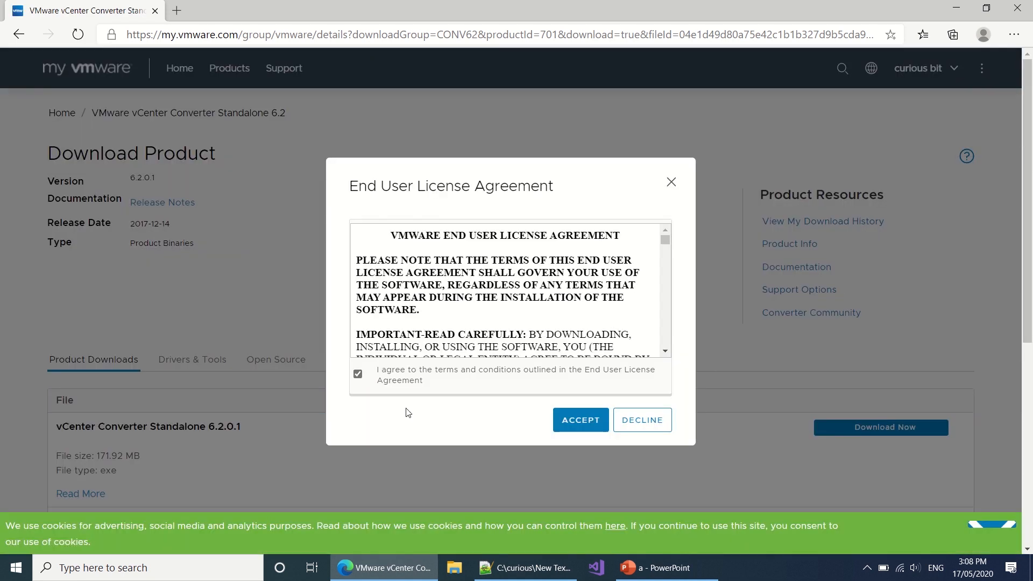
pyautogui.click(574, 437)
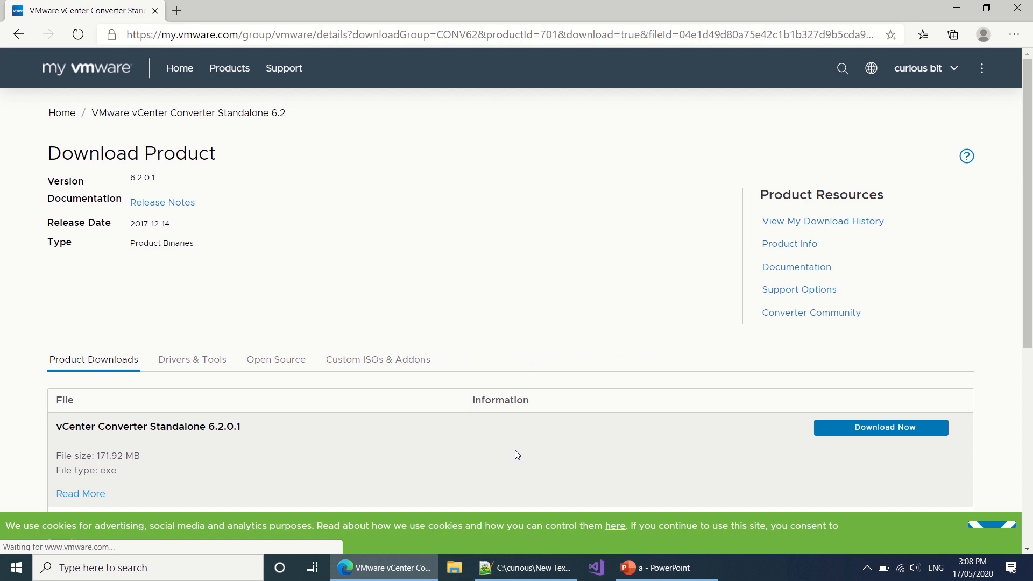
pyautogui.scroll(-3, 514, 450)
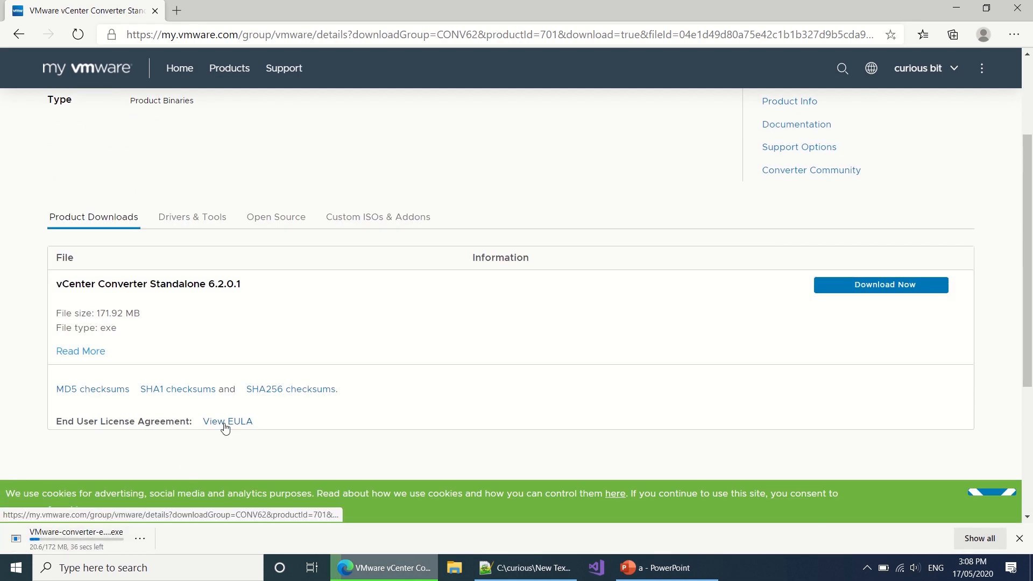
# Step: Launch the VMware-converter-en-6.2.0-8466193 installer from File Explorer's Downloads folder
pyautogui.click(461, 569)
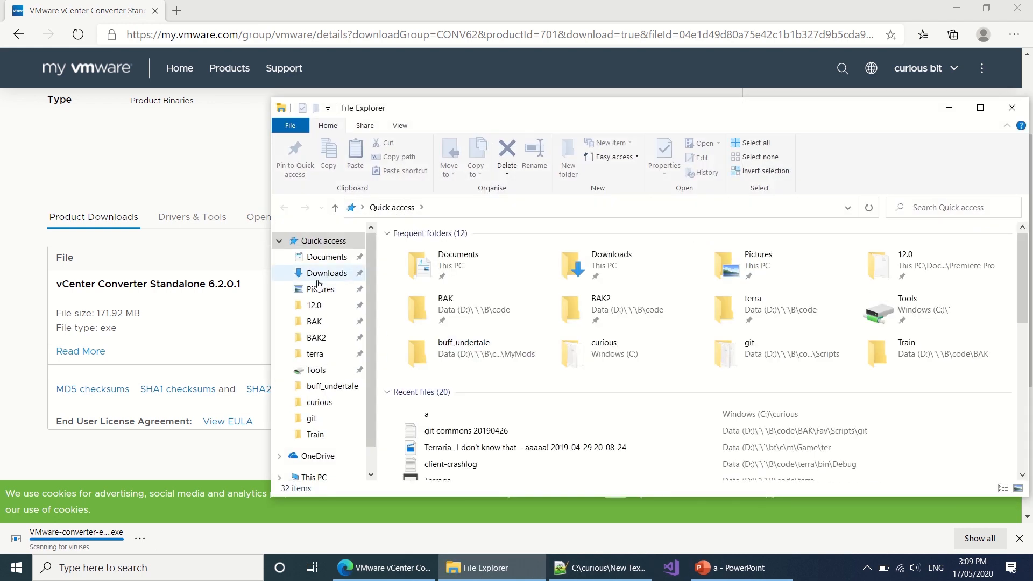
pyautogui.click(318, 274)
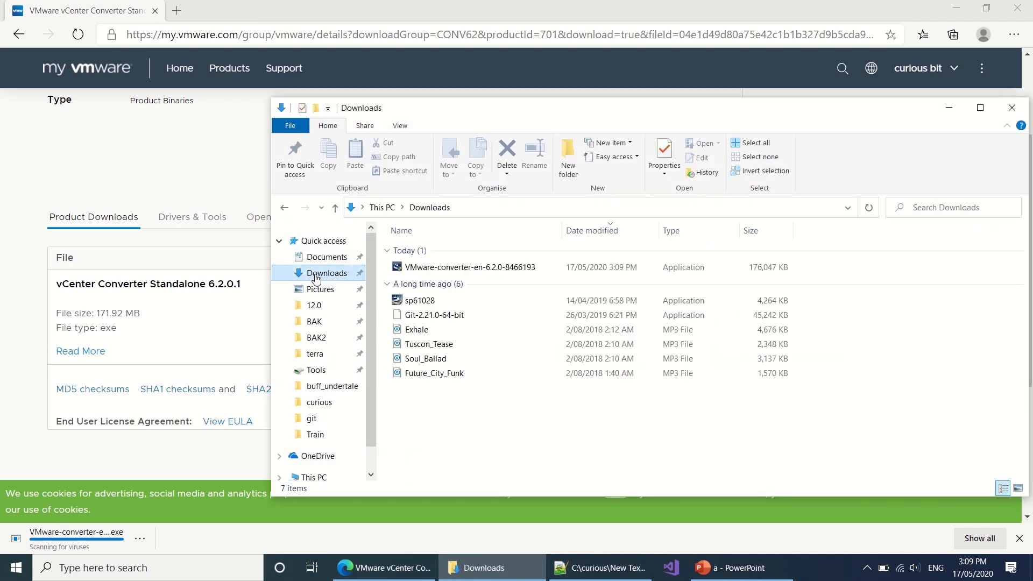
pyautogui.click(433, 269)
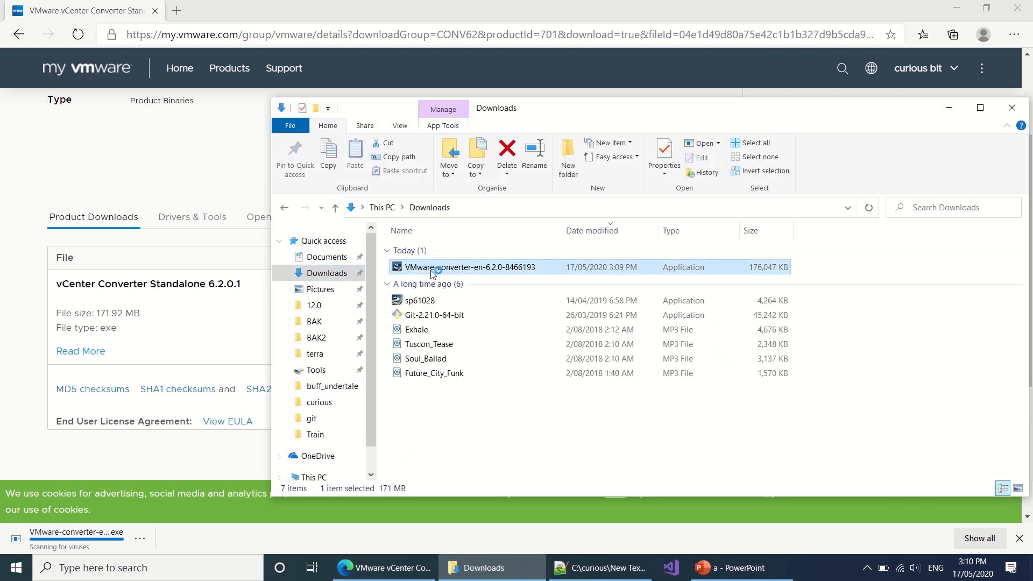
pyautogui.click(198, 349)
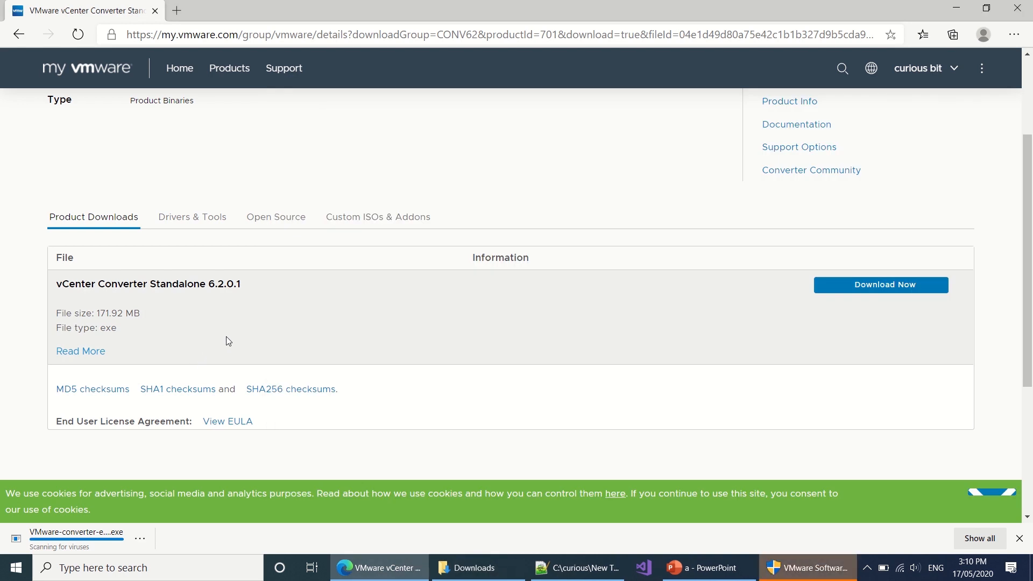
# Step: Approve the User Account Control prompt so the converter installer can run
pyautogui.click(789, 569)
pyautogui.click(460, 405)
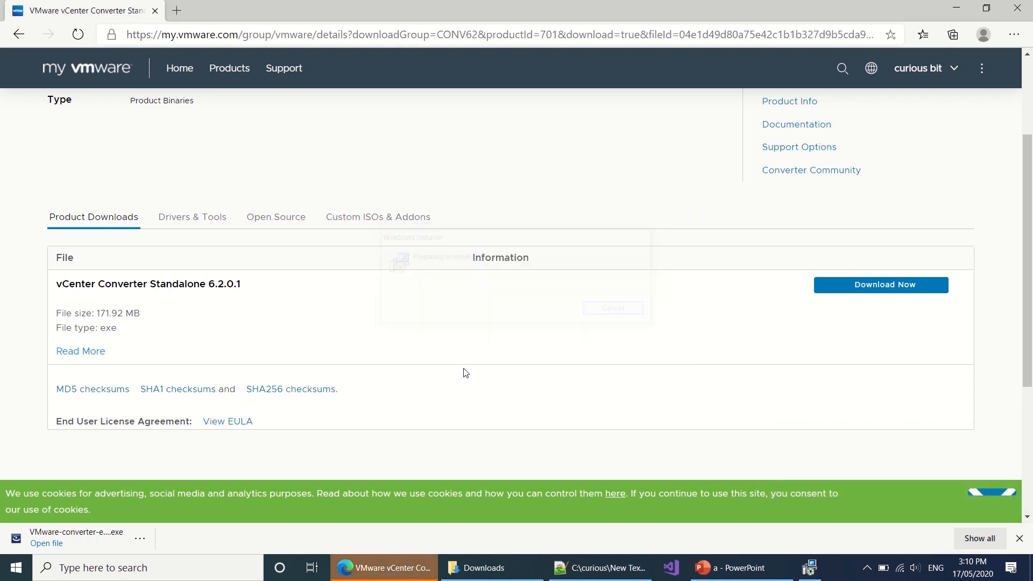
# Step: Accept the Converter licence agreement and keep the default install folder
pyautogui.click(585, 390)
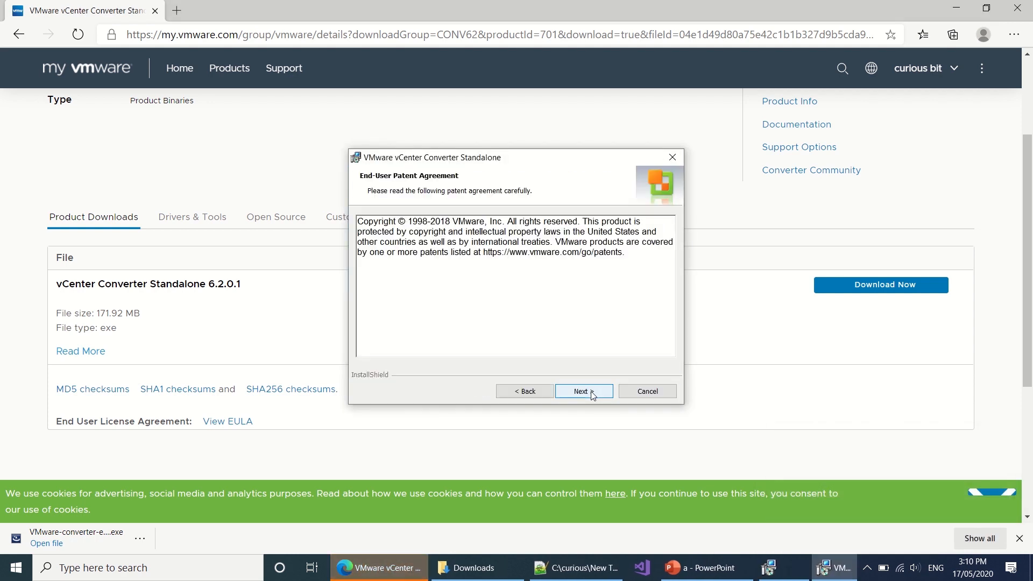
pyautogui.click(583, 391)
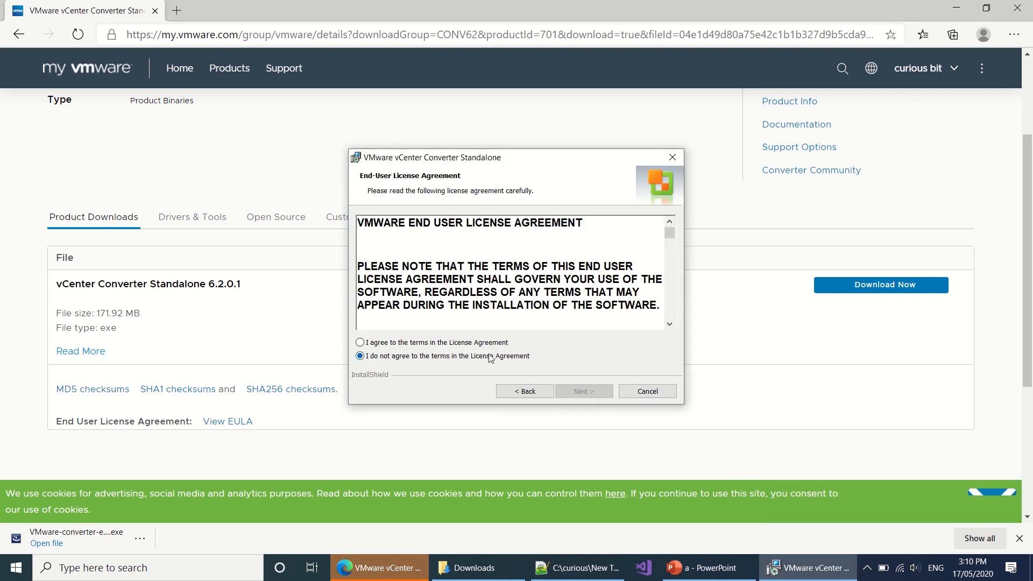
pyautogui.click(486, 343)
pyautogui.click(590, 396)
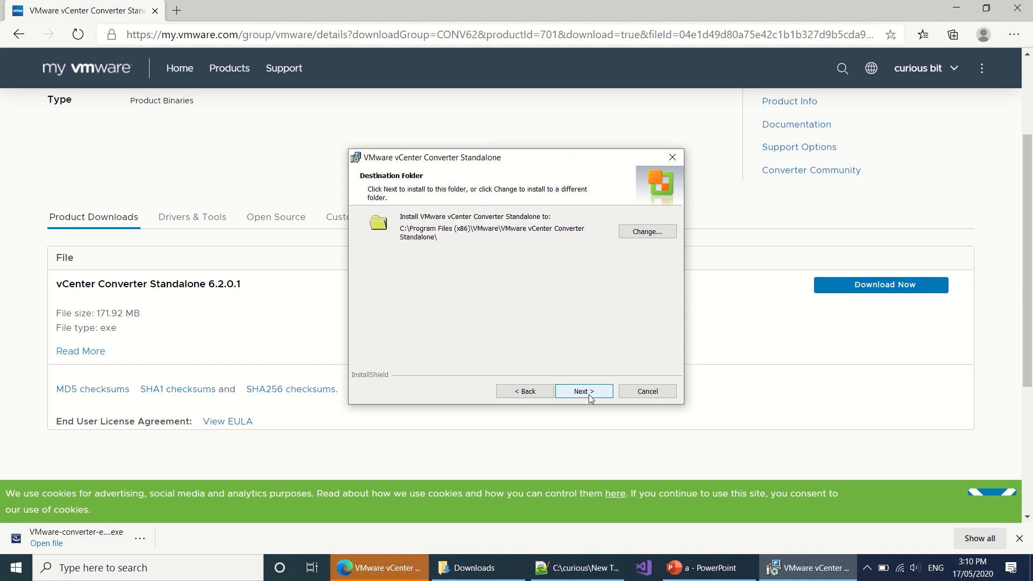
pyautogui.click(584, 391)
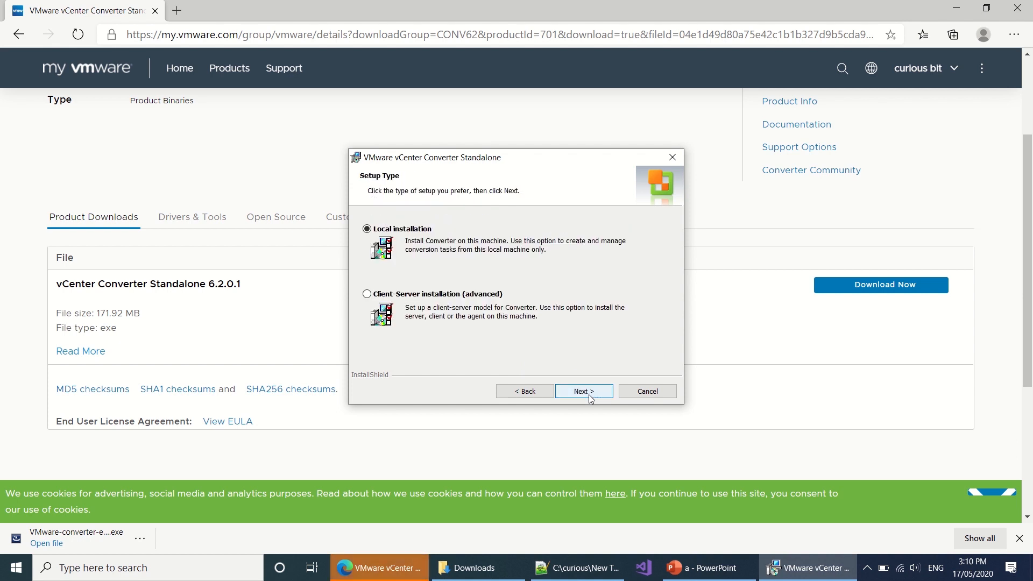
# Step: Run a local installation with the customer experience program declined, then close Edge
pyautogui.click(584, 391)
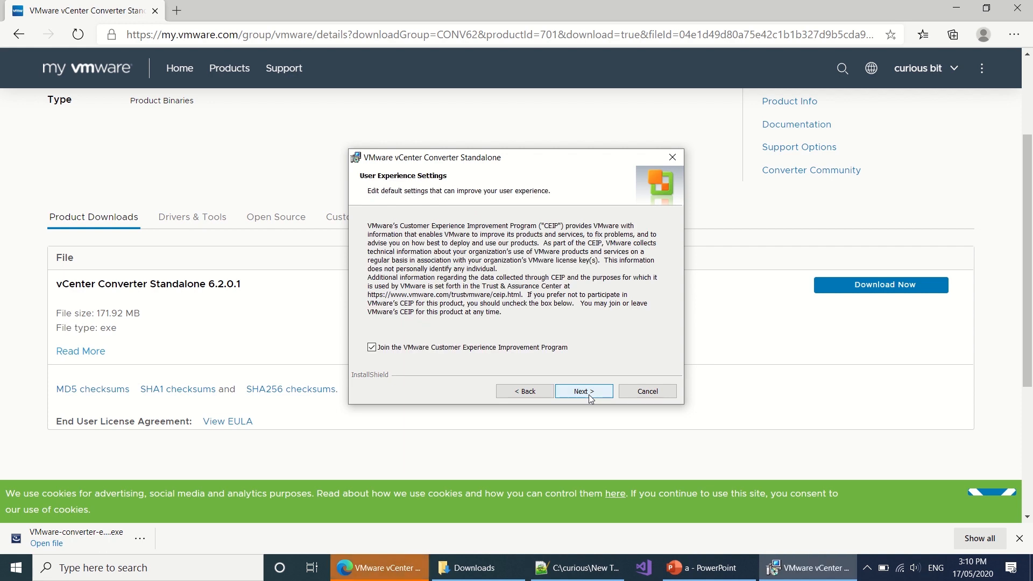
pyautogui.click(548, 349)
pyautogui.click(591, 391)
pyautogui.click(593, 393)
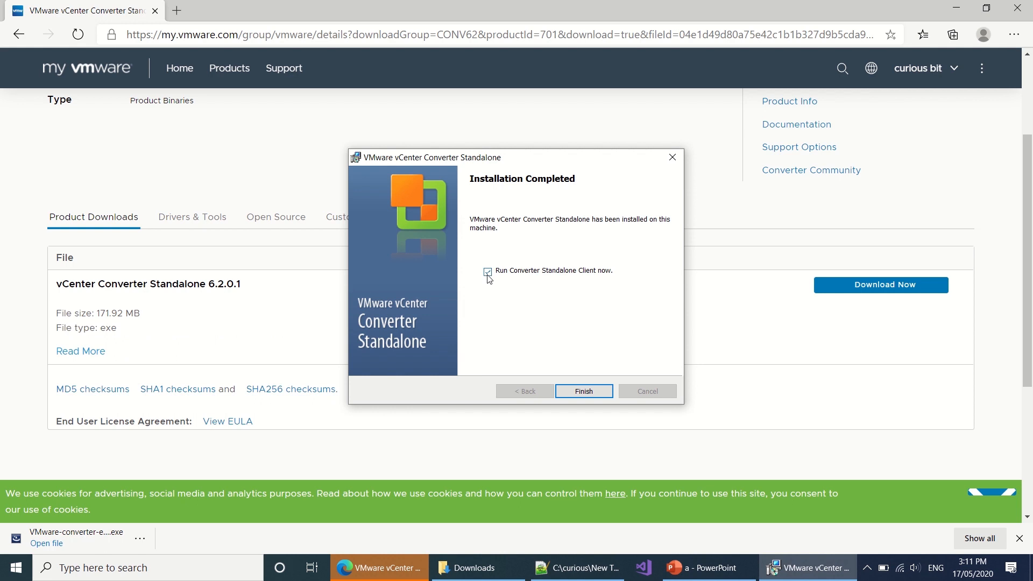
pyautogui.click(584, 391)
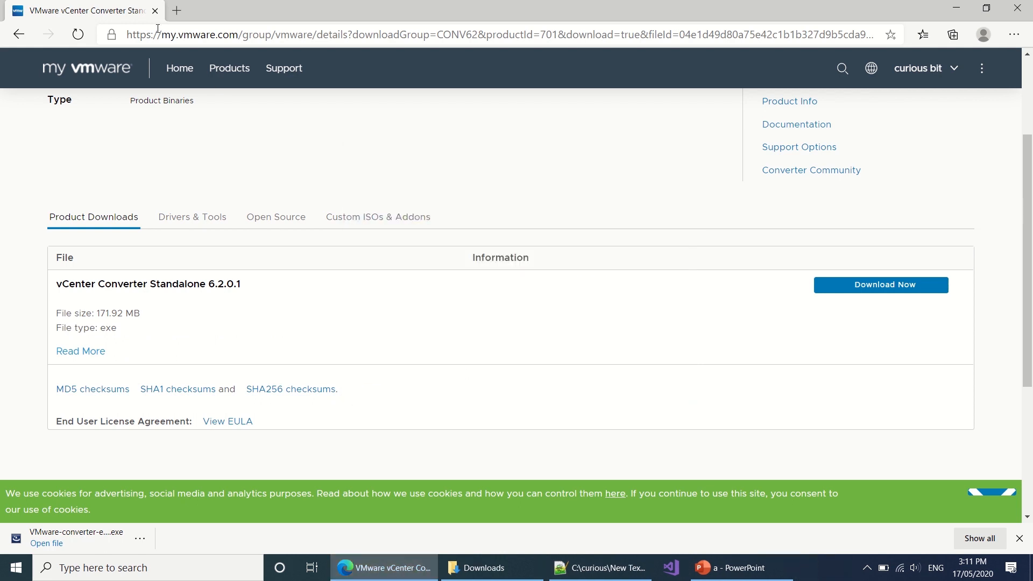
pyautogui.click(155, 11)
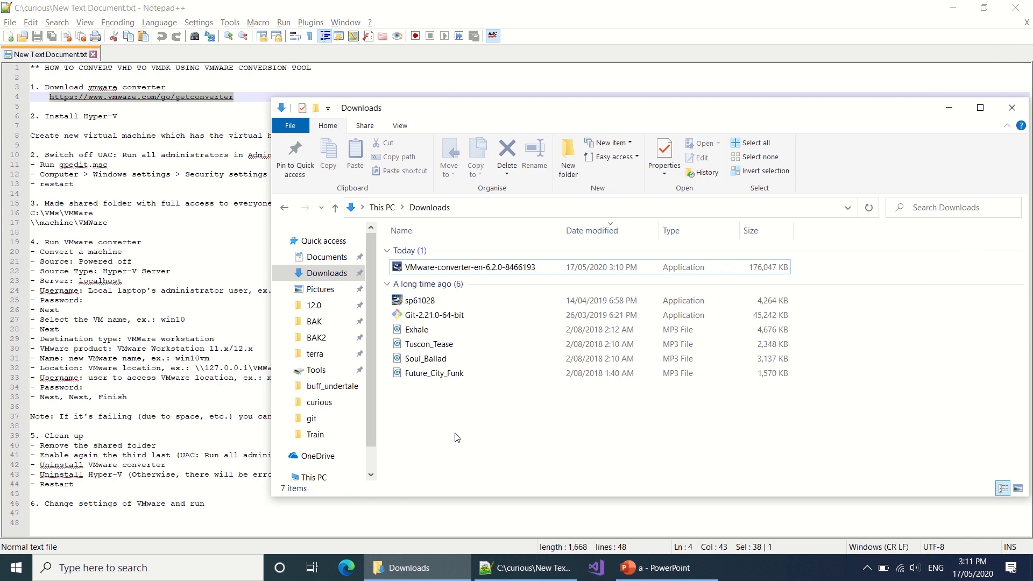
# Step: Tick Hyper-V in Windows Features, found by searching 'windows feat', and confirm
pyautogui.press('super')
pyautogui.write('windows')
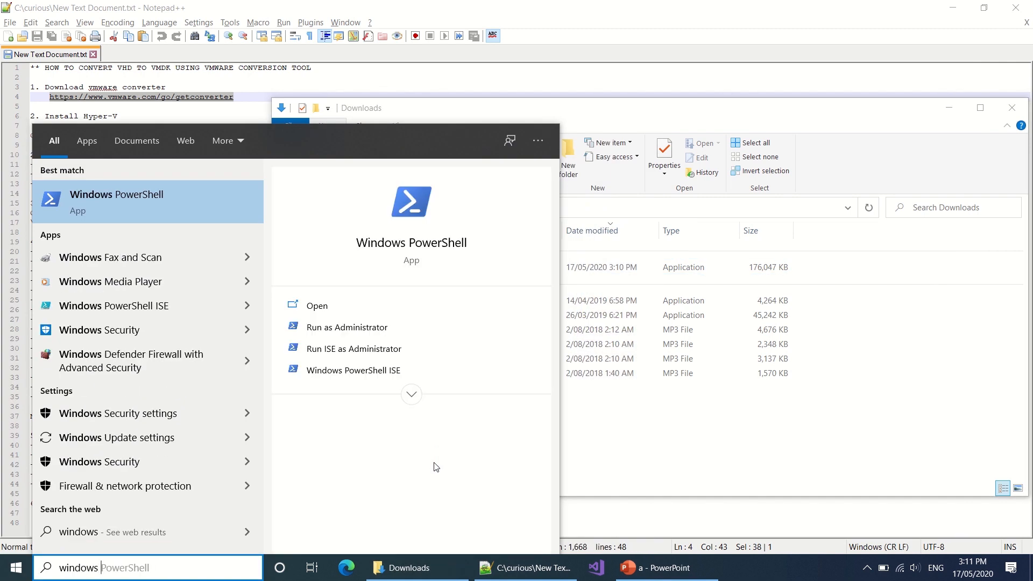
pyautogui.write(' feat')
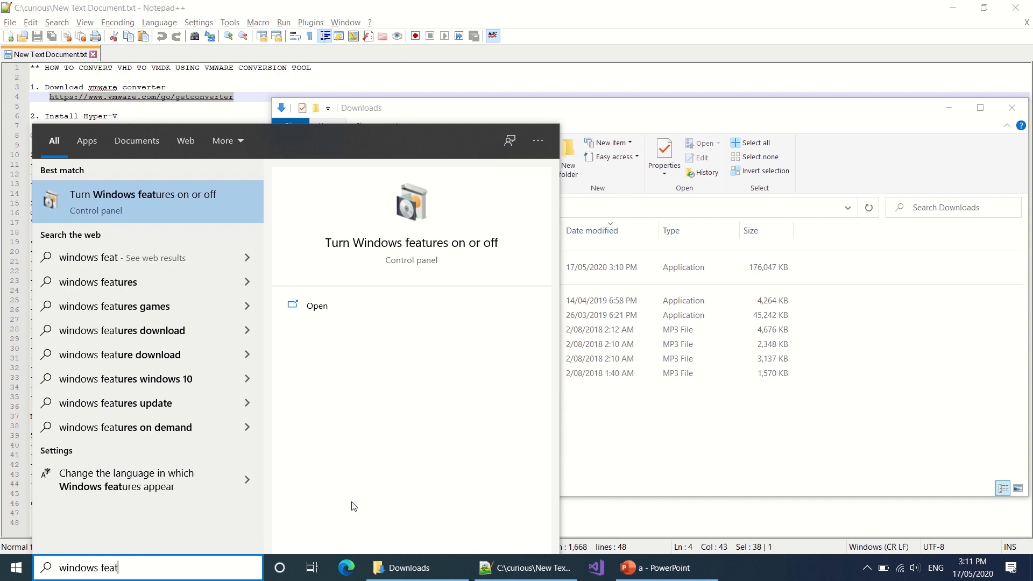
pyautogui.click(215, 219)
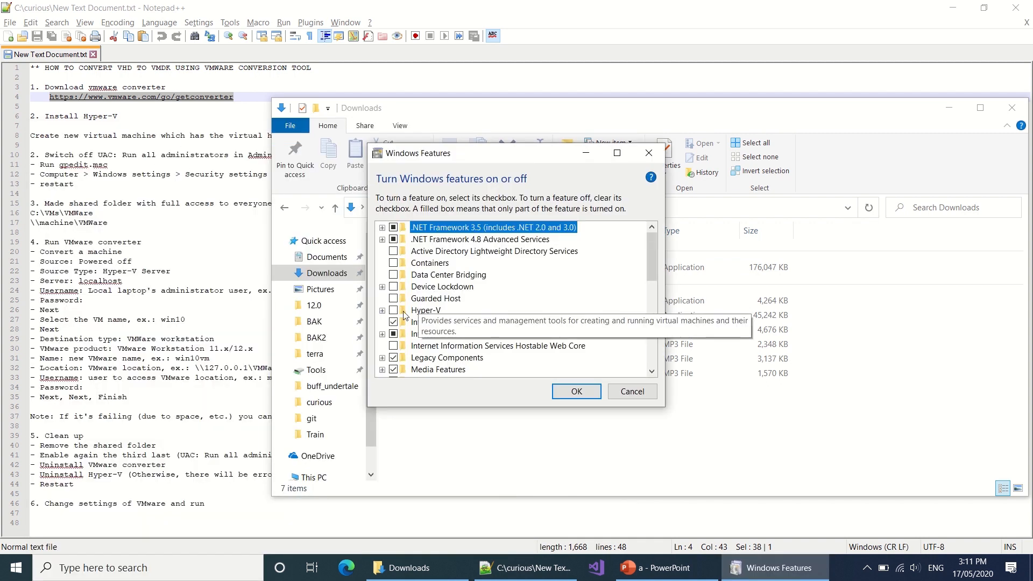
pyautogui.click(393, 310)
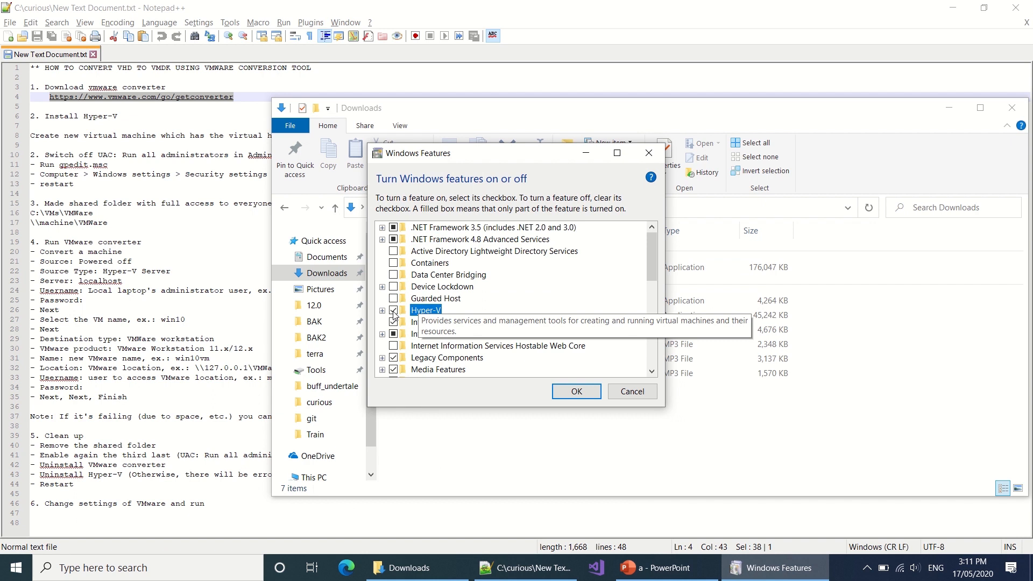
pyautogui.click(573, 393)
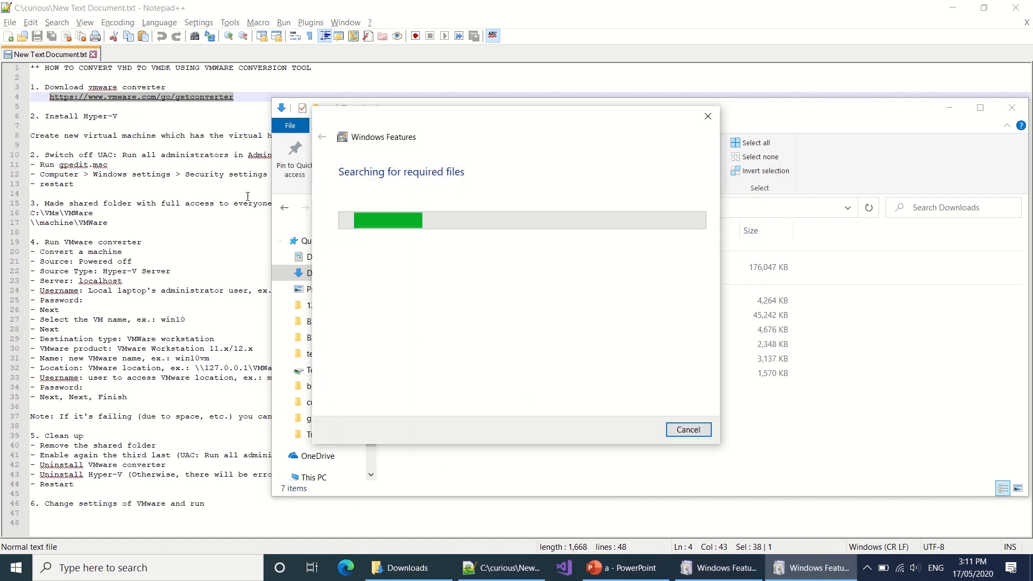
# Step: Let the feature changes apply, then restart the PC to finish installing Hyper-V
pyautogui.moveTo(117, 116); pyautogui.dragTo(45, 120)
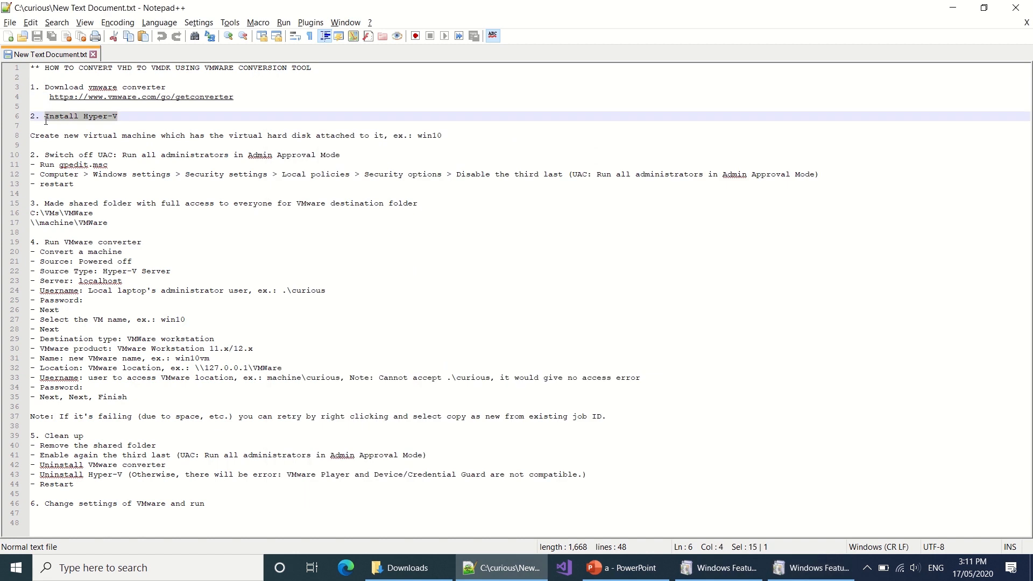
pyautogui.hotkey('alt', 'Tab')
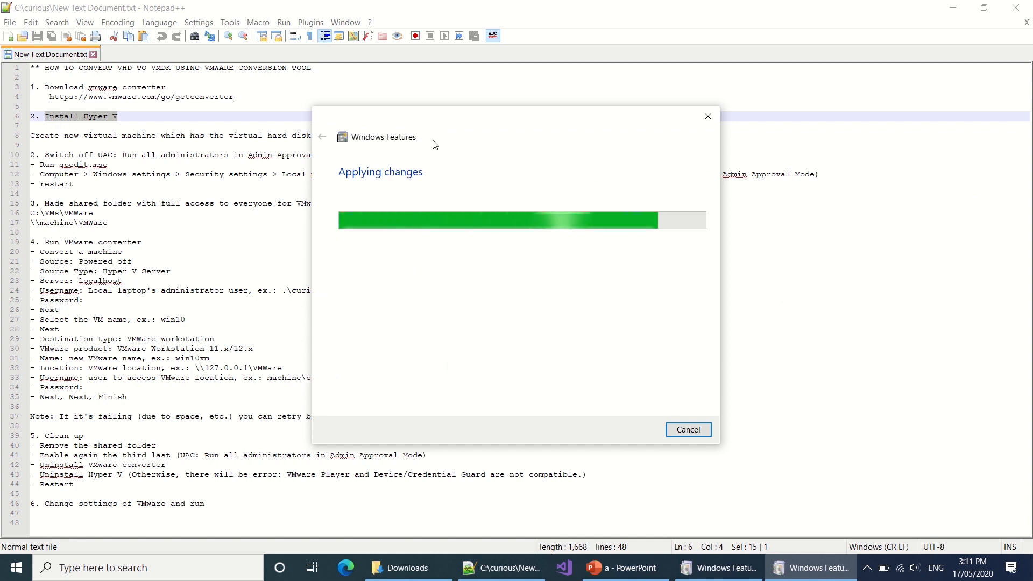
pyautogui.moveTo(432, 122); pyautogui.dragTo(586, 150)
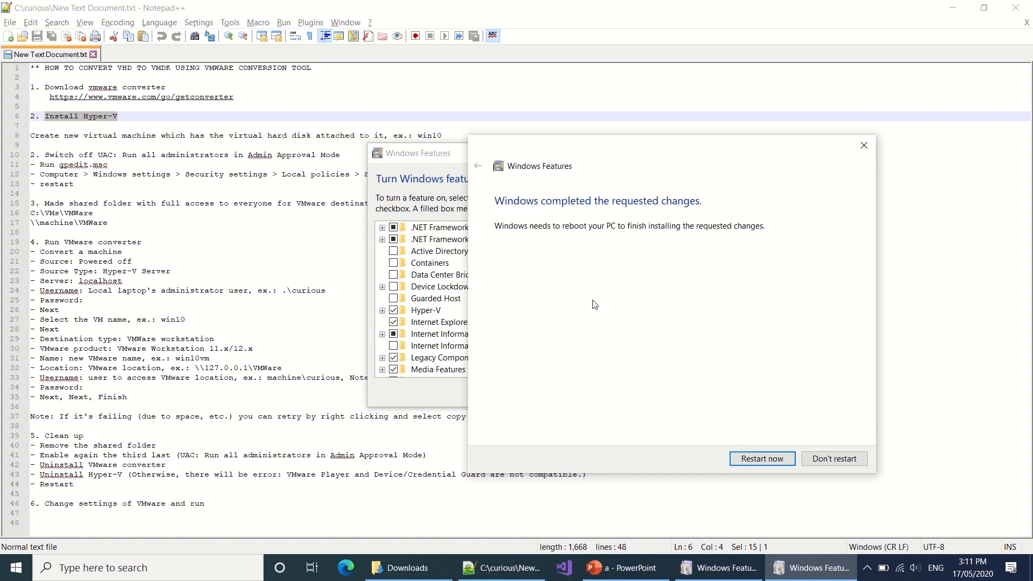
pyautogui.click(769, 457)
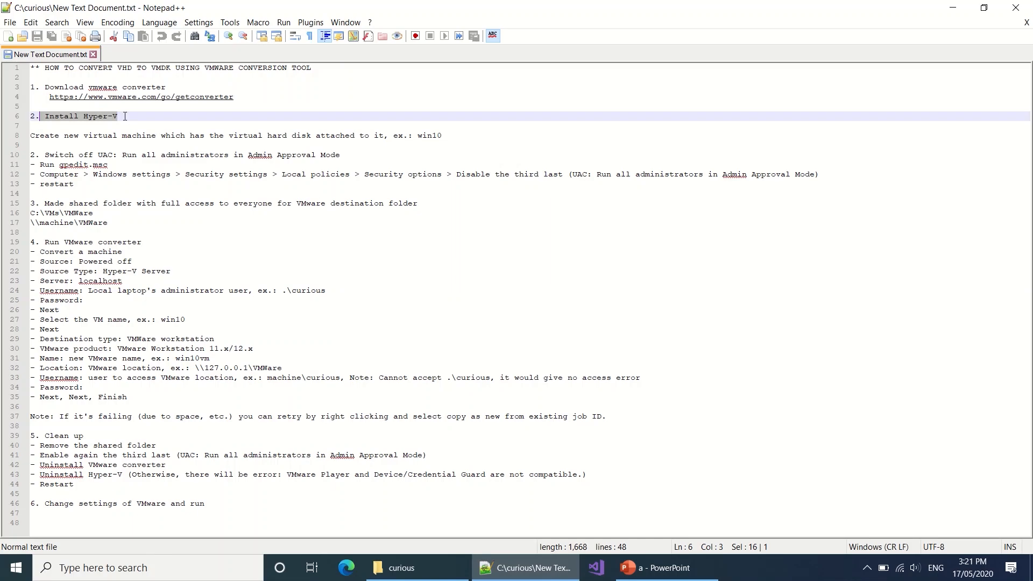
# Step: Select line 8 of the notes, the step about creating a new virtual machine
pyautogui.click(125, 116)
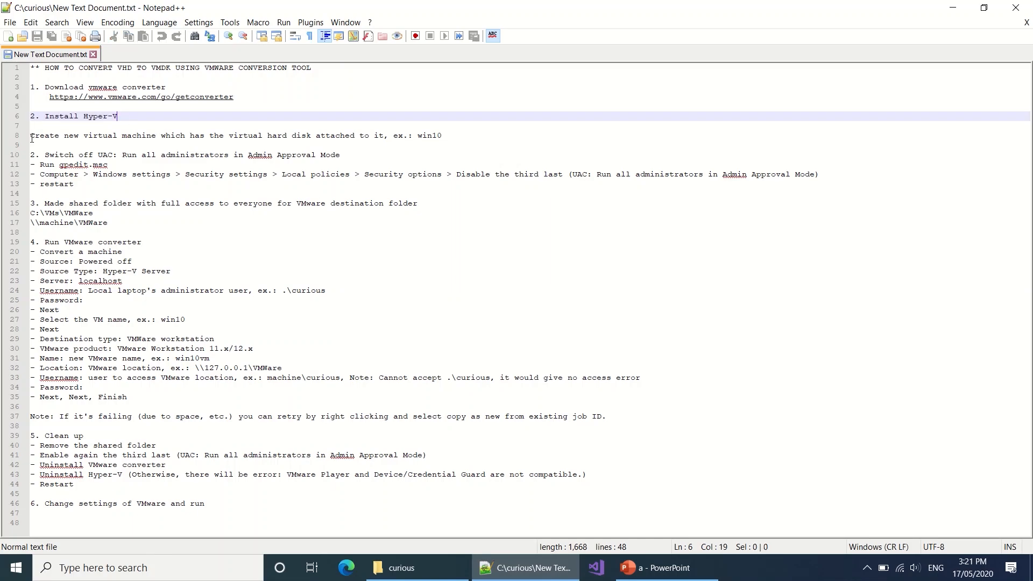
pyautogui.moveTo(32, 139); pyautogui.dragTo(191, 142)
pyautogui.moveTo(293, 143); pyautogui.dragTo(445, 136)
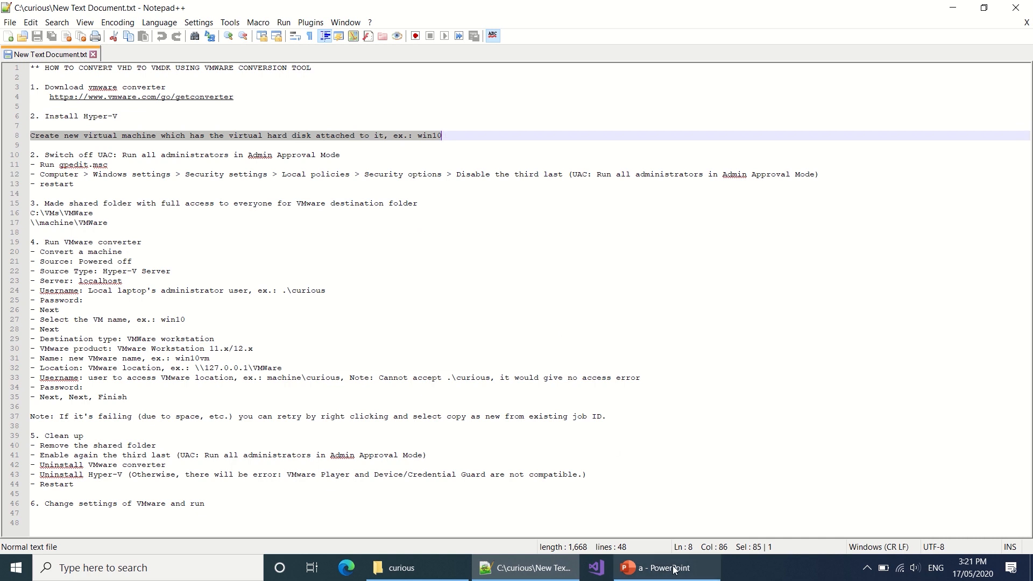
# Step: Launch Hyper-V Manager by searching 'hyp' in the Start menu
pyautogui.press('super')
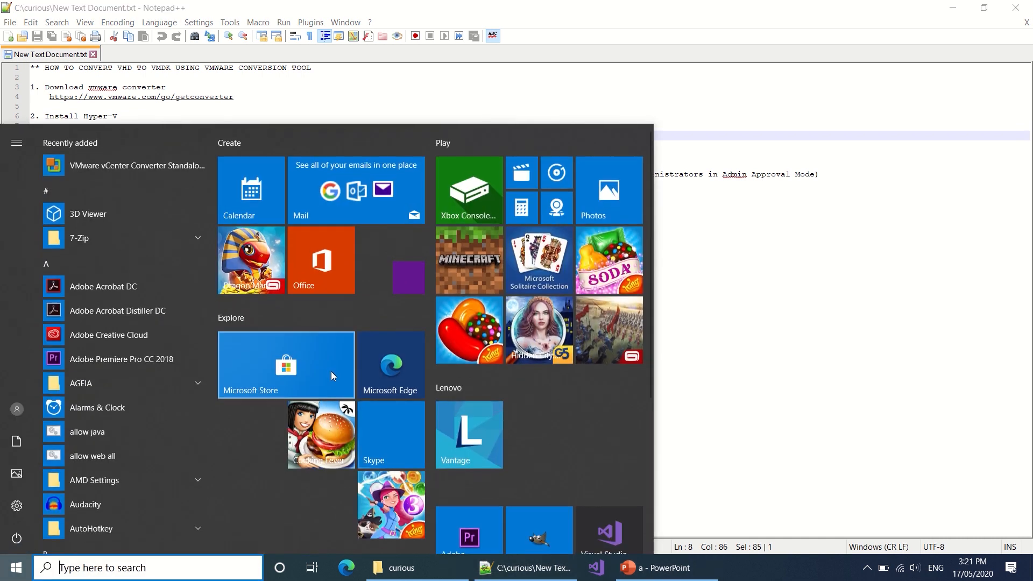
pyautogui.write('hyp')
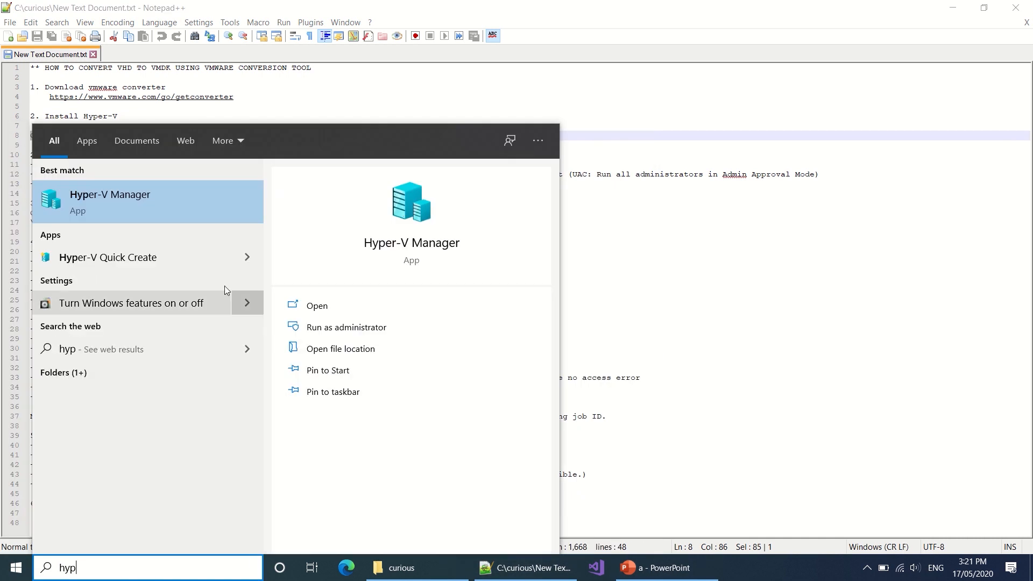
pyautogui.click(185, 201)
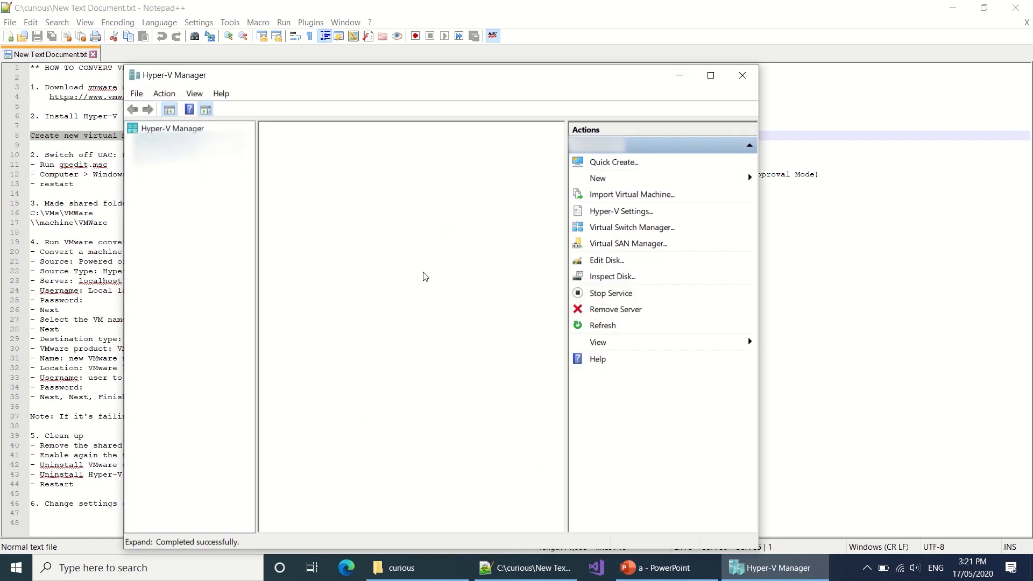
# Step: Start a new virtual machine named win10, keeping Generation 1, 1024 MB memory and no networking
pyautogui.rightClick(183, 142)
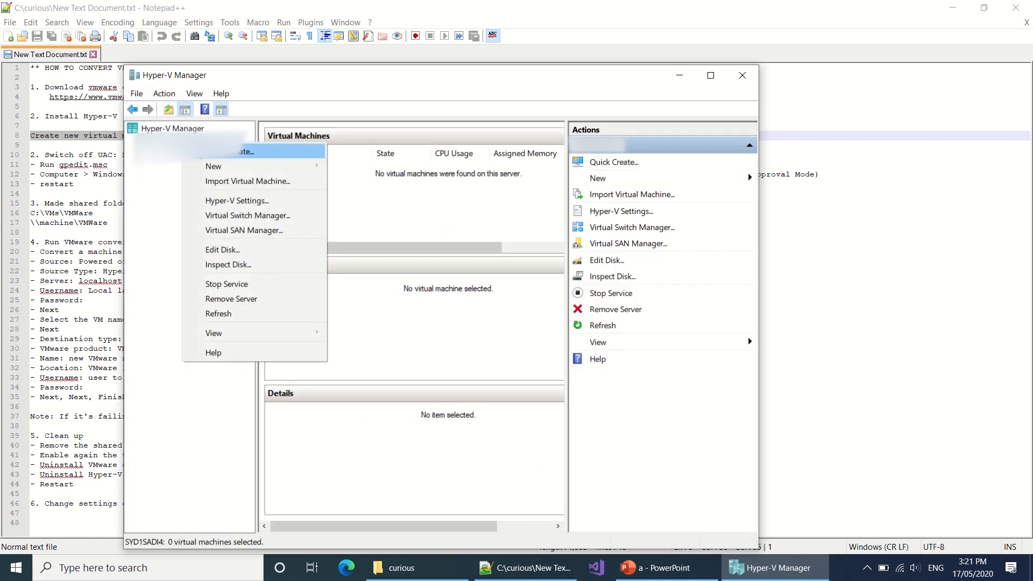
pyautogui.moveTo(216, 168)
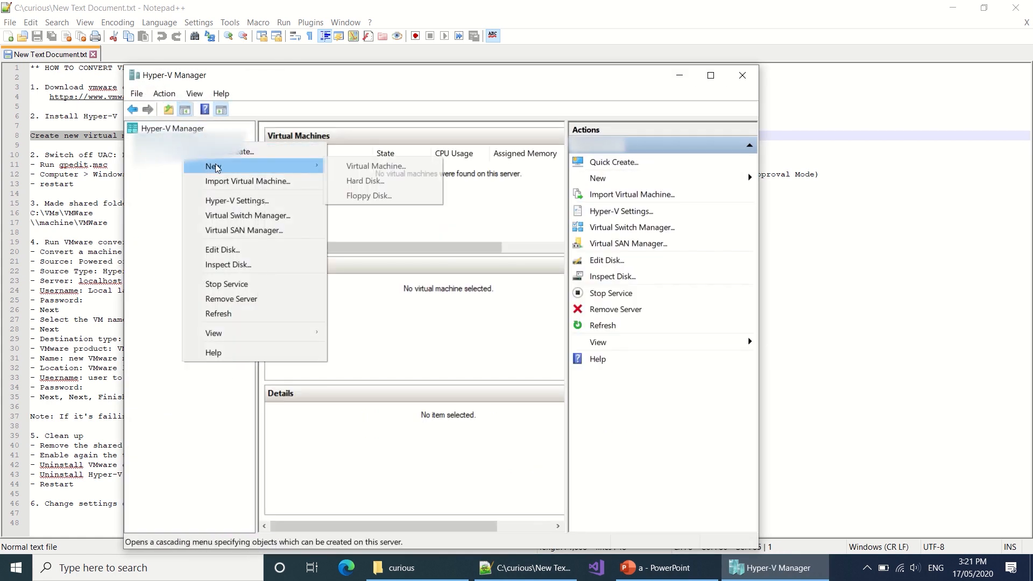
pyautogui.click(398, 167)
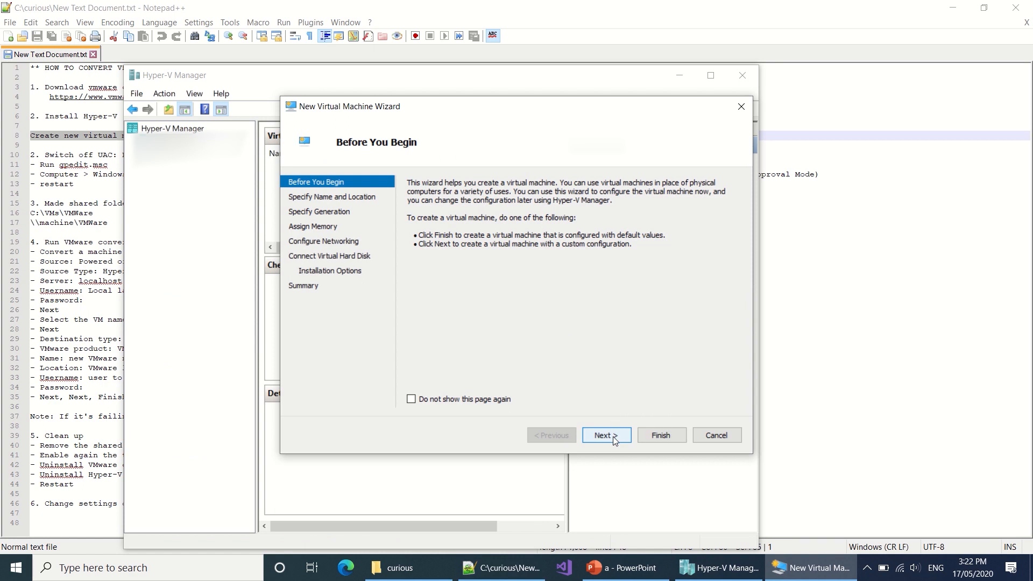
pyautogui.click(612, 437)
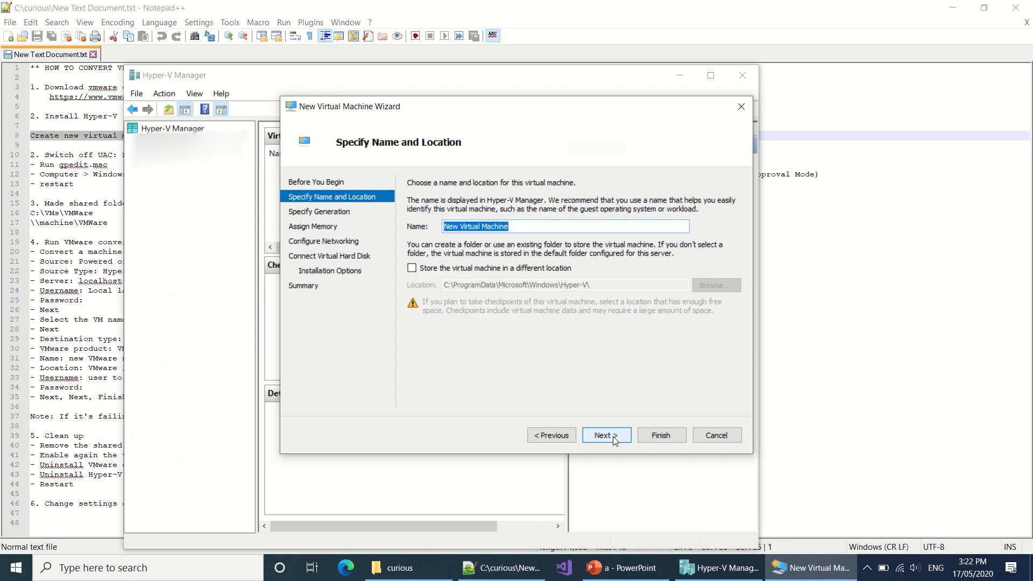
pyautogui.write('win10')
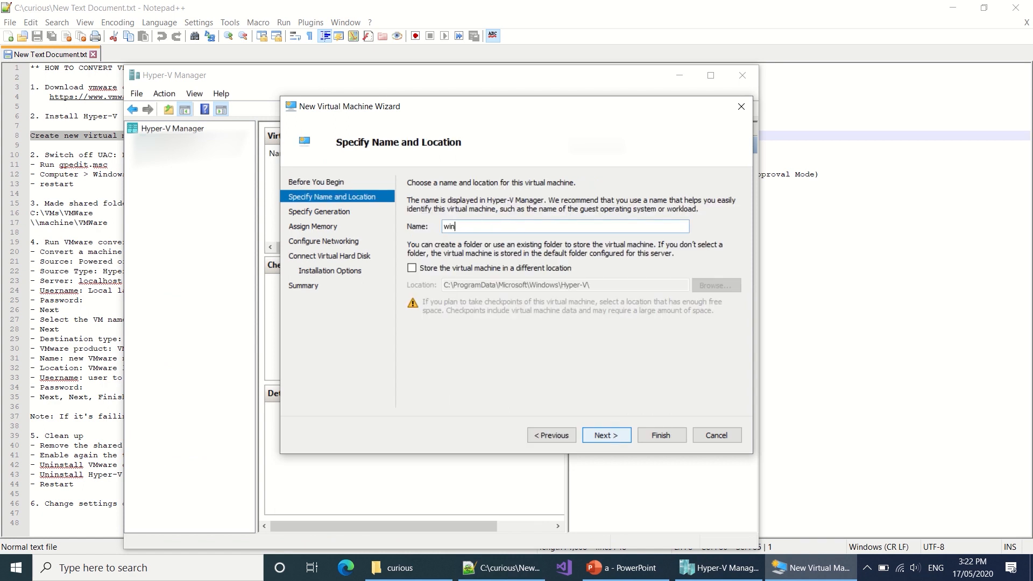
pyautogui.click(627, 434)
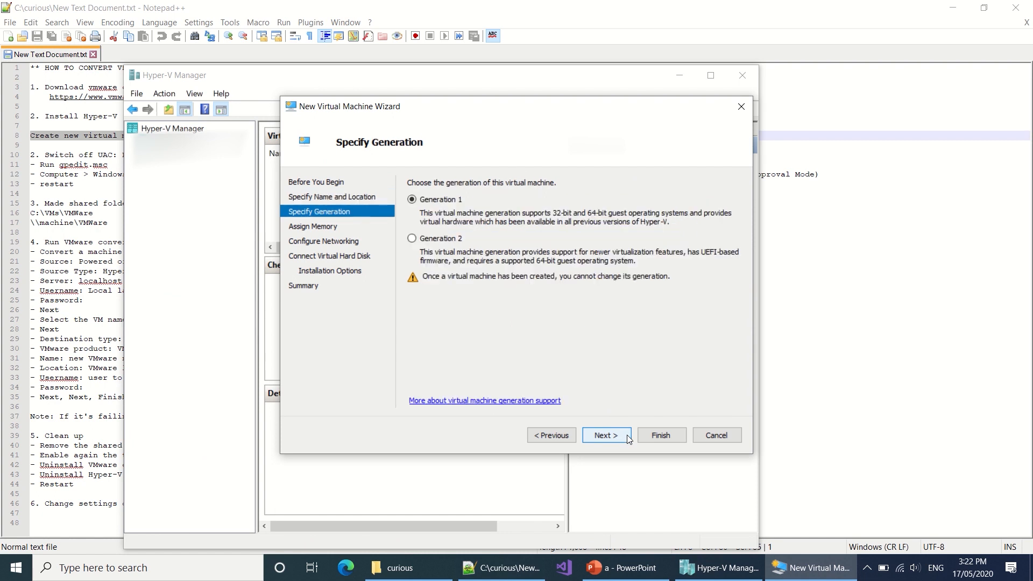
pyautogui.click(628, 434)
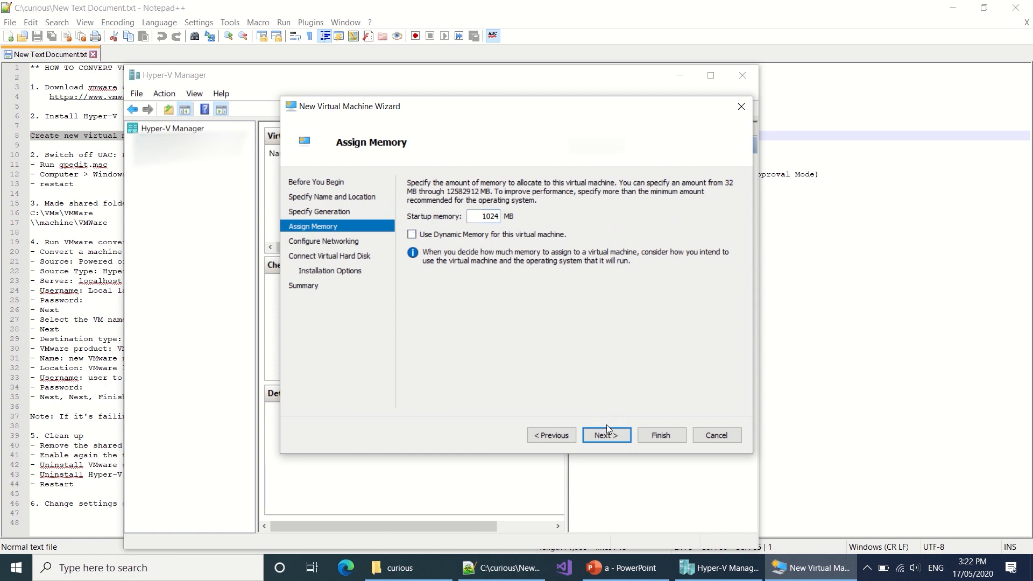
pyautogui.click(613, 437)
pyautogui.click(619, 436)
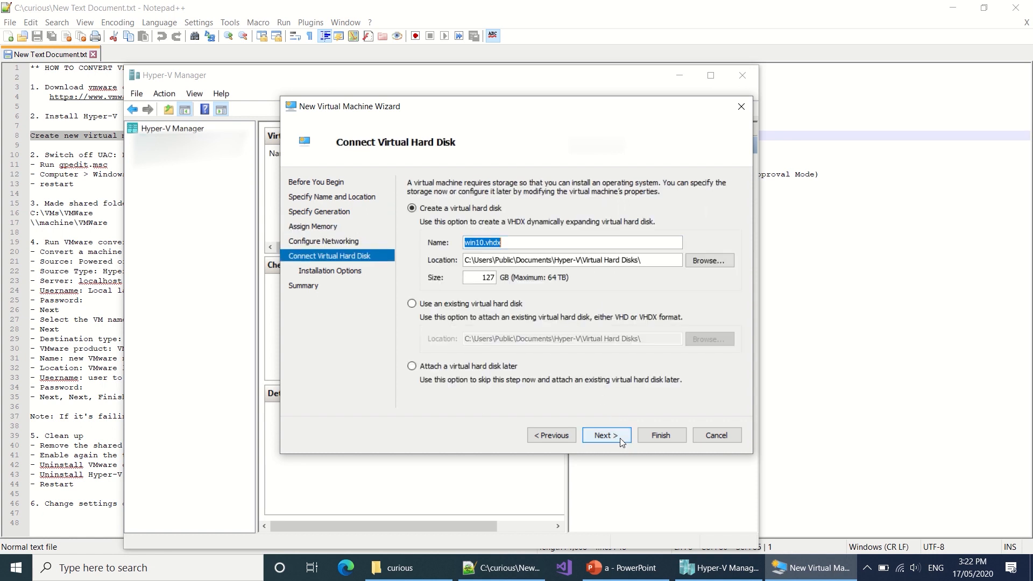
# Step: Attach the existing WinDev2004Eval.vhd from C:\curious\win\Virtual Hard Disks and finish creating the VM
pyautogui.click(451, 305)
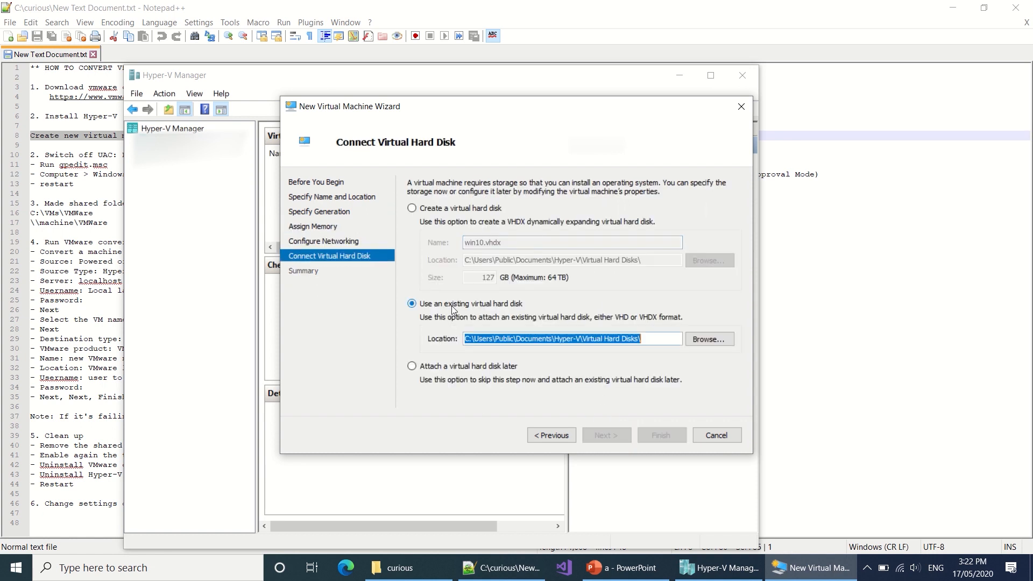
pyautogui.click(713, 342)
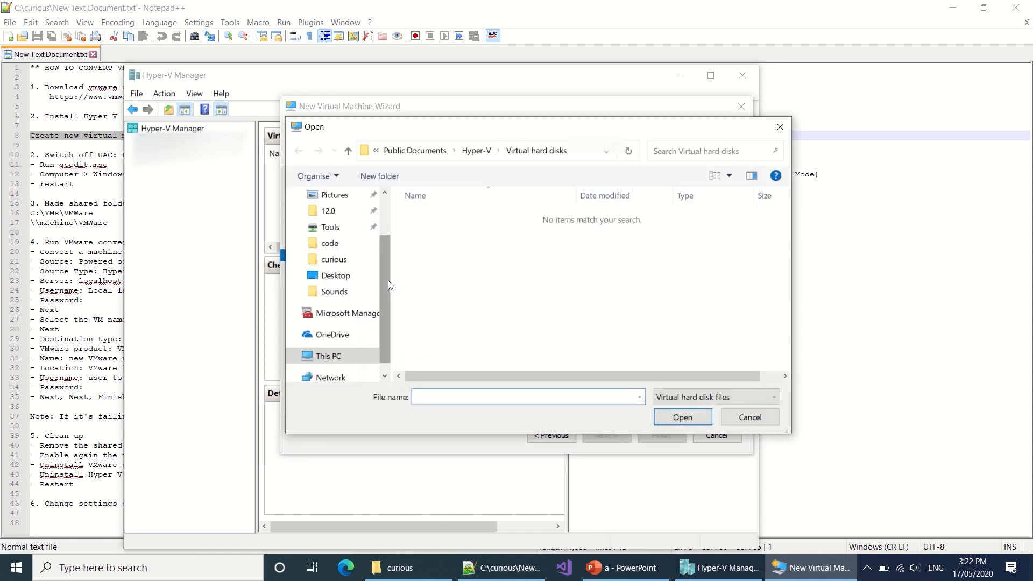
pyautogui.click(338, 261)
pyautogui.doubleClick(423, 215)
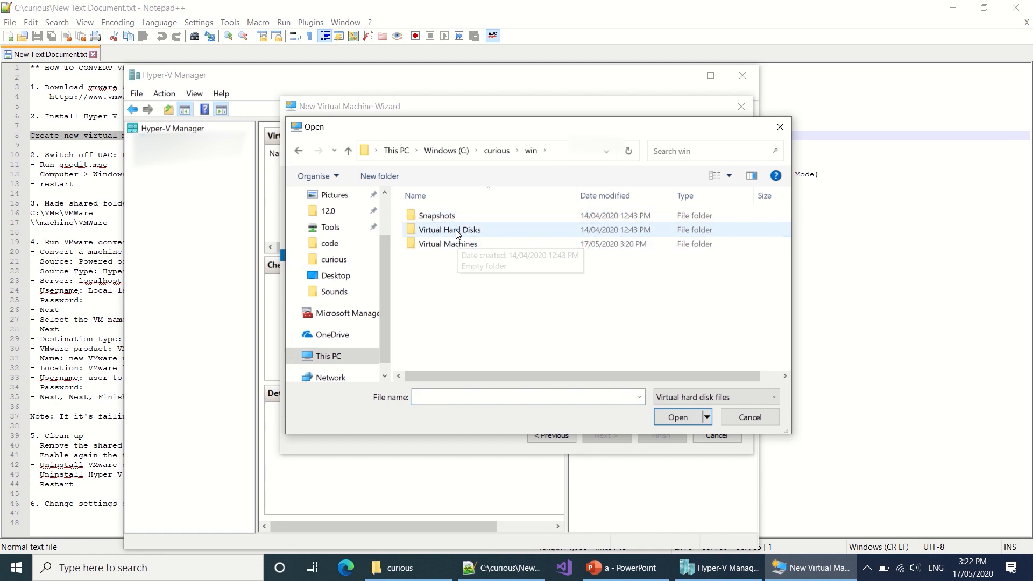
pyautogui.doubleClick(457, 232)
pyautogui.doubleClick(443, 220)
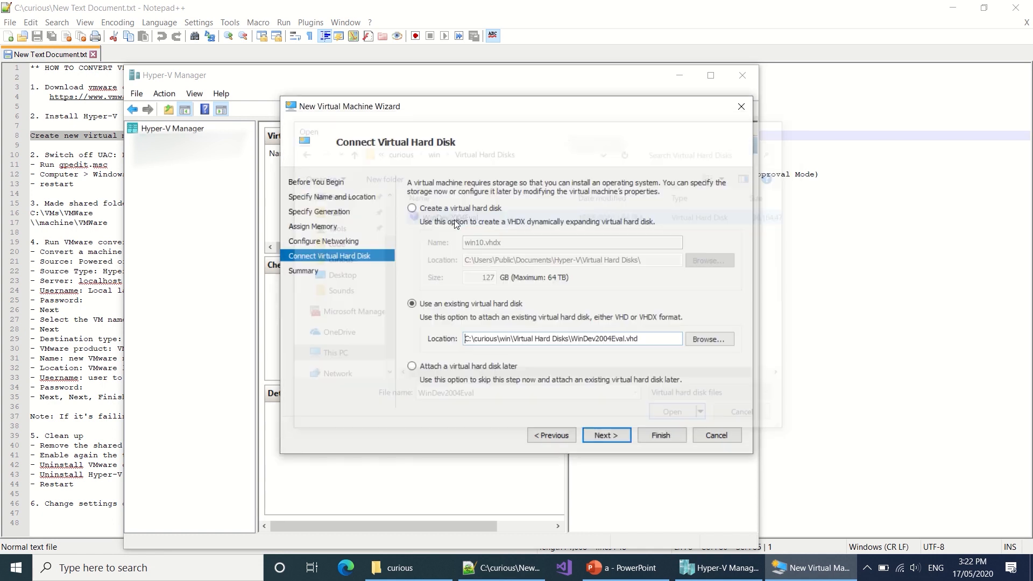
pyautogui.click(615, 437)
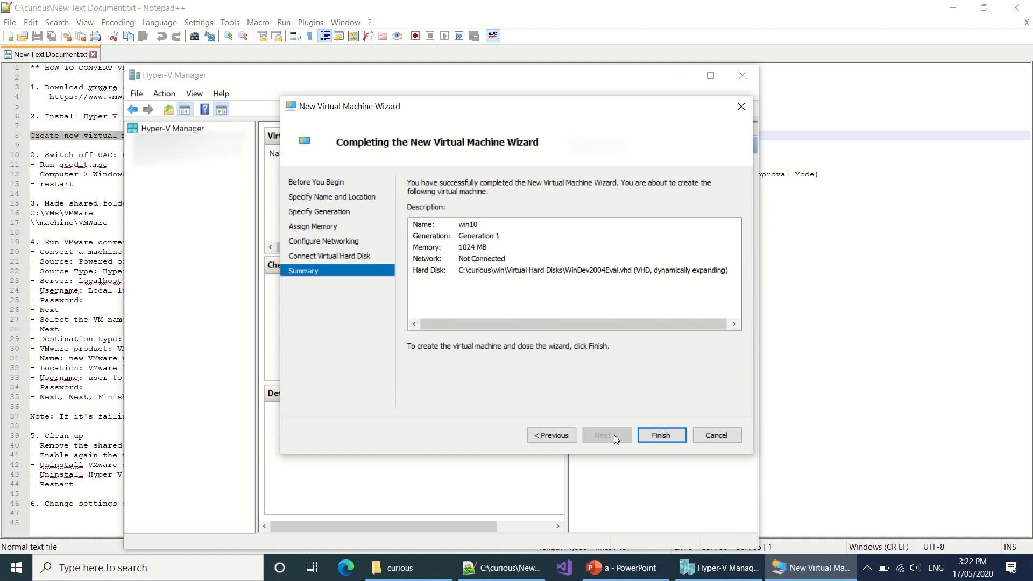
pyautogui.click(663, 433)
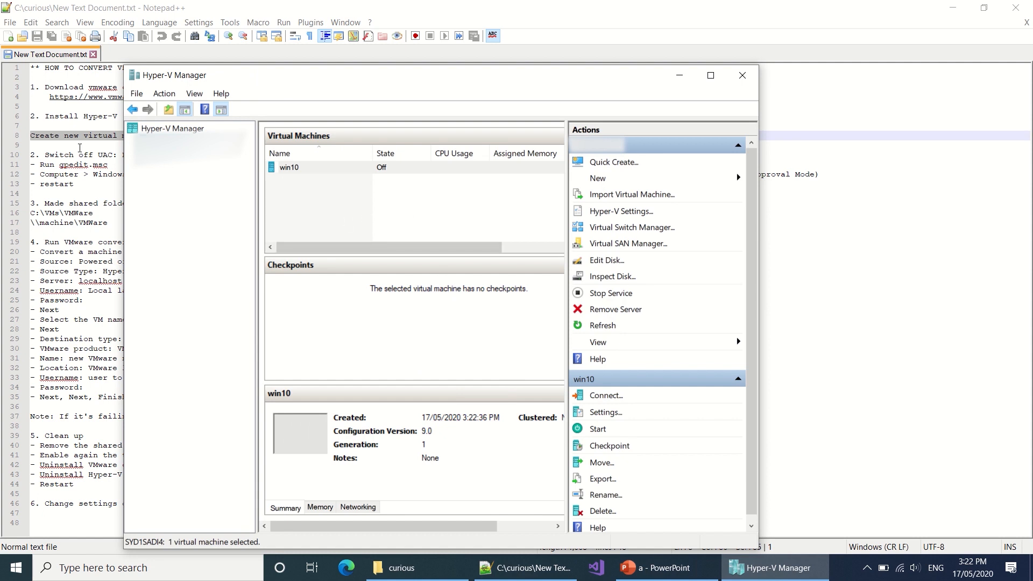
pyautogui.click(80, 147)
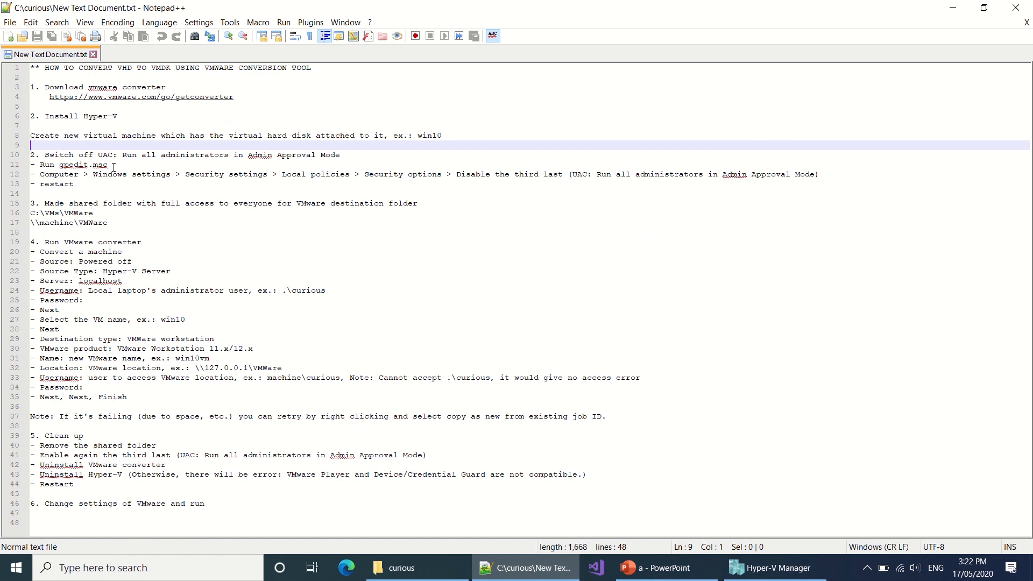
# Step: Run gpedit.msc, taken from line 11 of the notes, through the Run box, then move the editor right
pyautogui.moveTo(114, 167); pyautogui.dragTo(61, 165)
pyautogui.hotkey('ctrl', 'c')
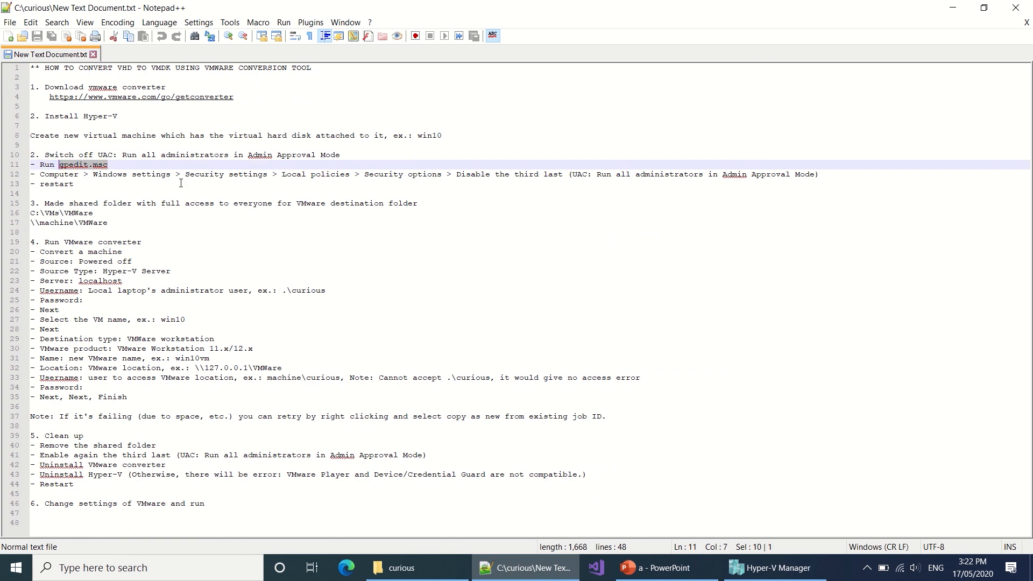
pyautogui.press('super+r')
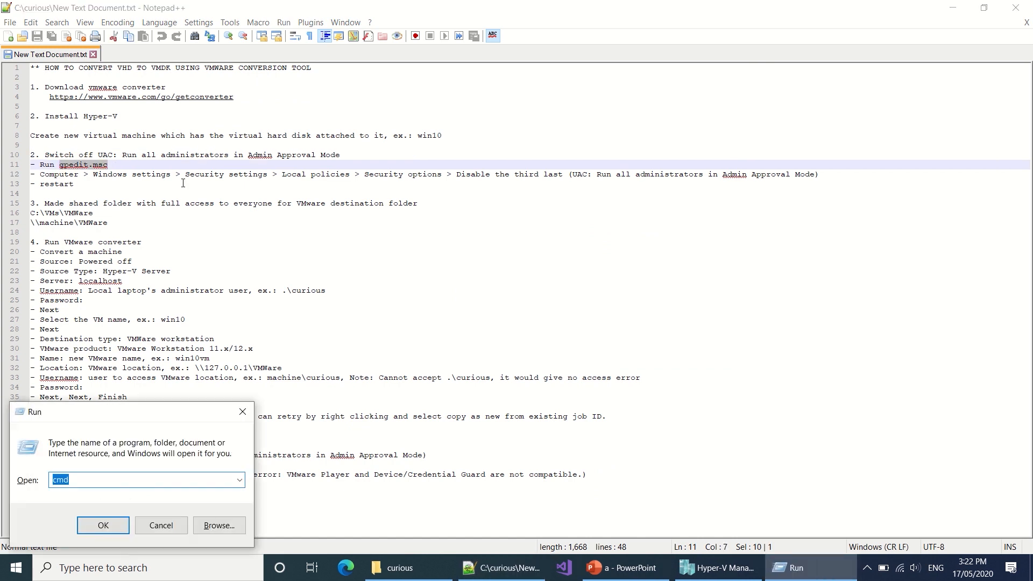
pyautogui.hotkey('ctrl', 'v')
pyautogui.press('Return')
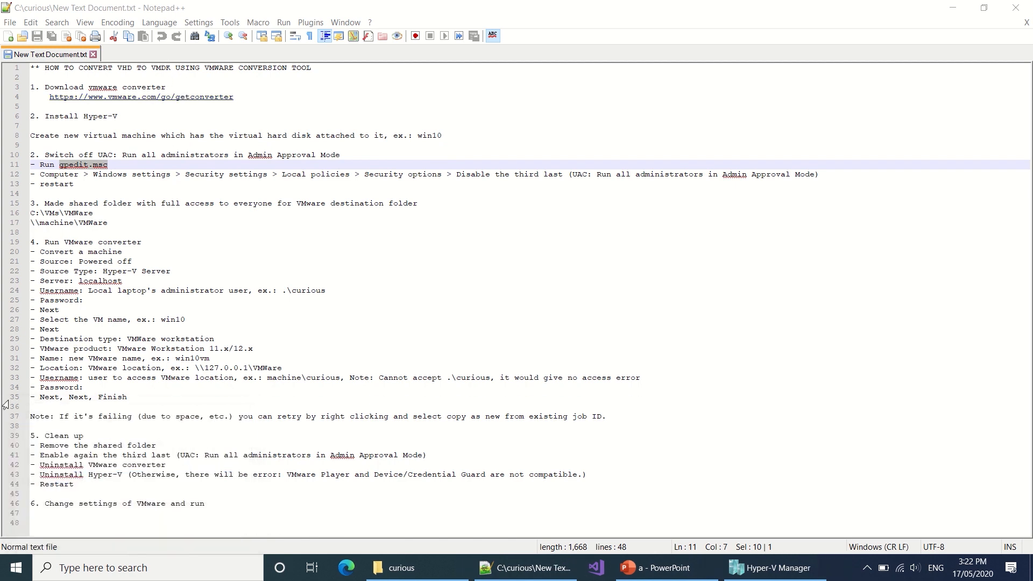
pyautogui.moveTo(269, 126); pyautogui.dragTo(542, 168)
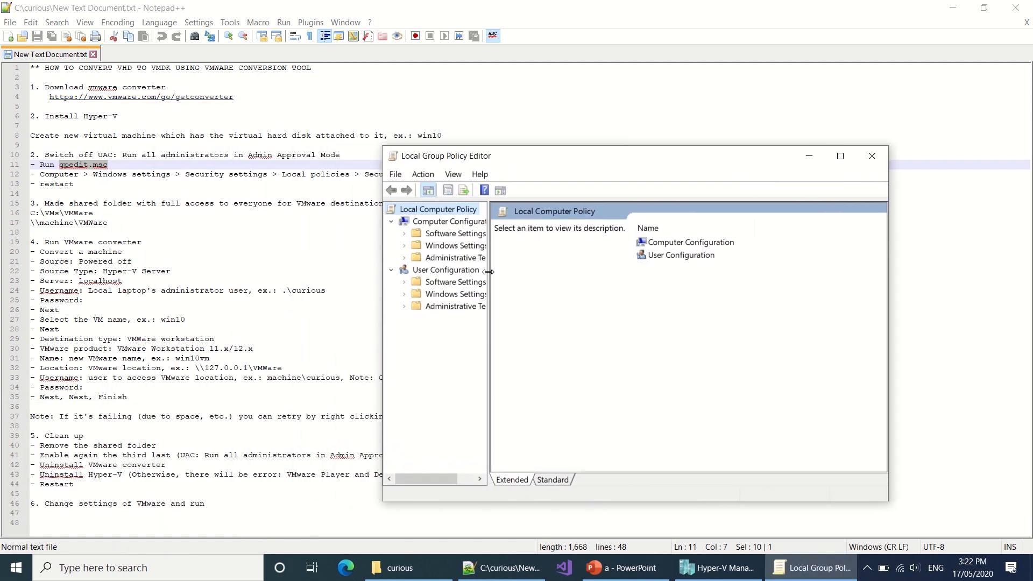
# Step: Browse to Security Settings > Local Policies > Security Options and select the Admin Approval Mode policy
pyautogui.moveTo(488, 271); pyautogui.dragTo(547, 273)
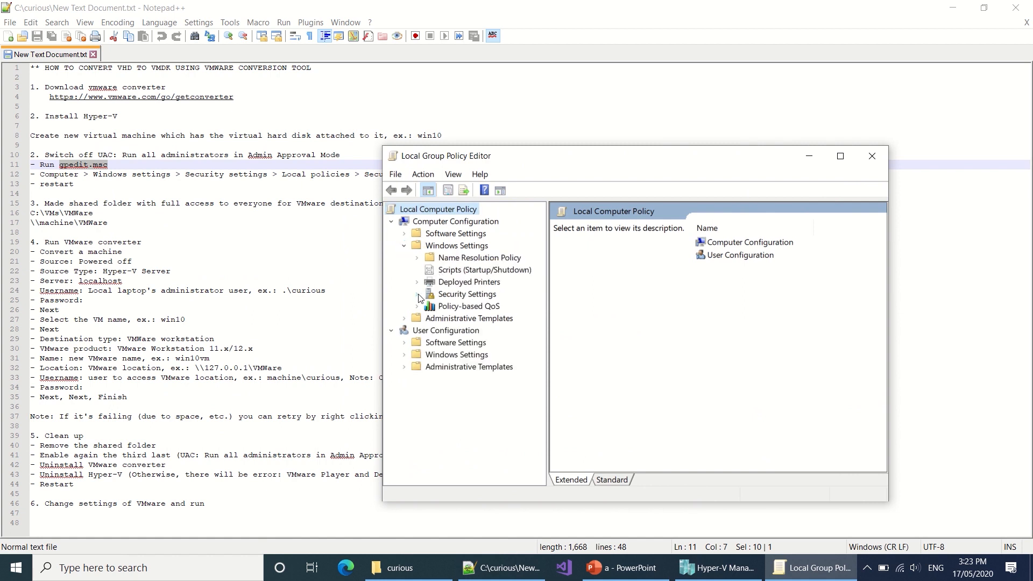
pyautogui.click(419, 295)
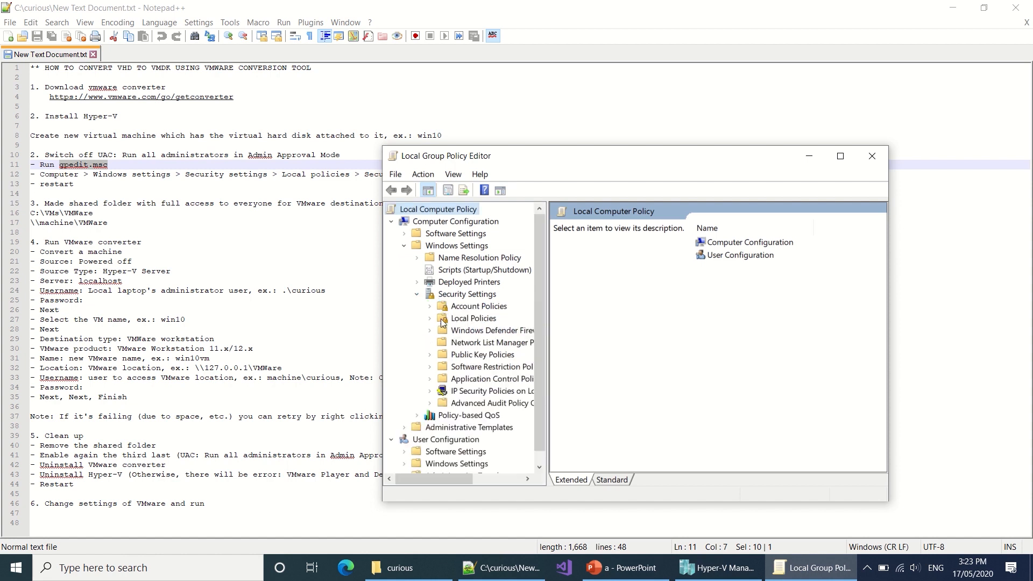
pyautogui.click(430, 319)
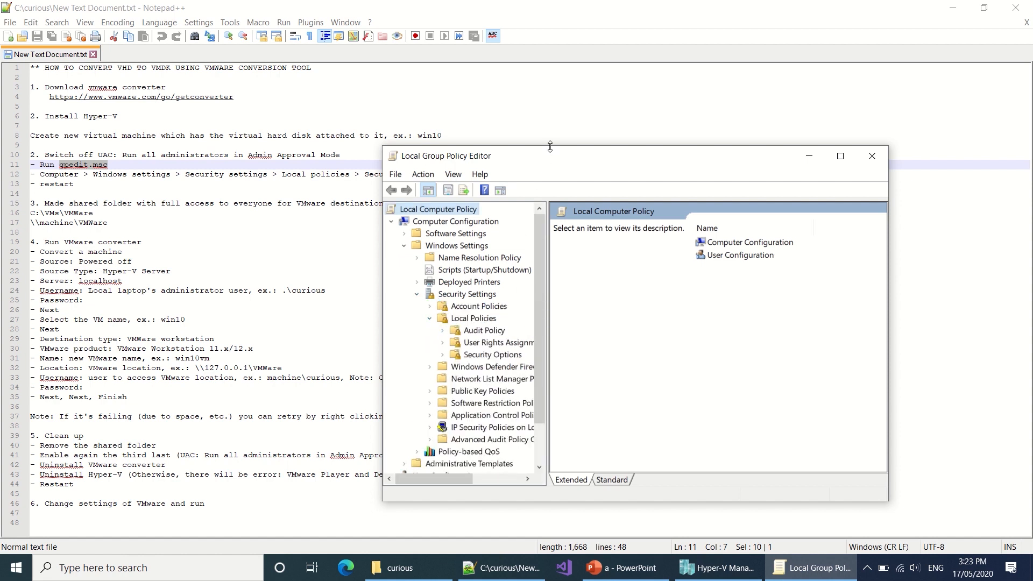
pyautogui.moveTo(547, 161); pyautogui.dragTo(424, 202)
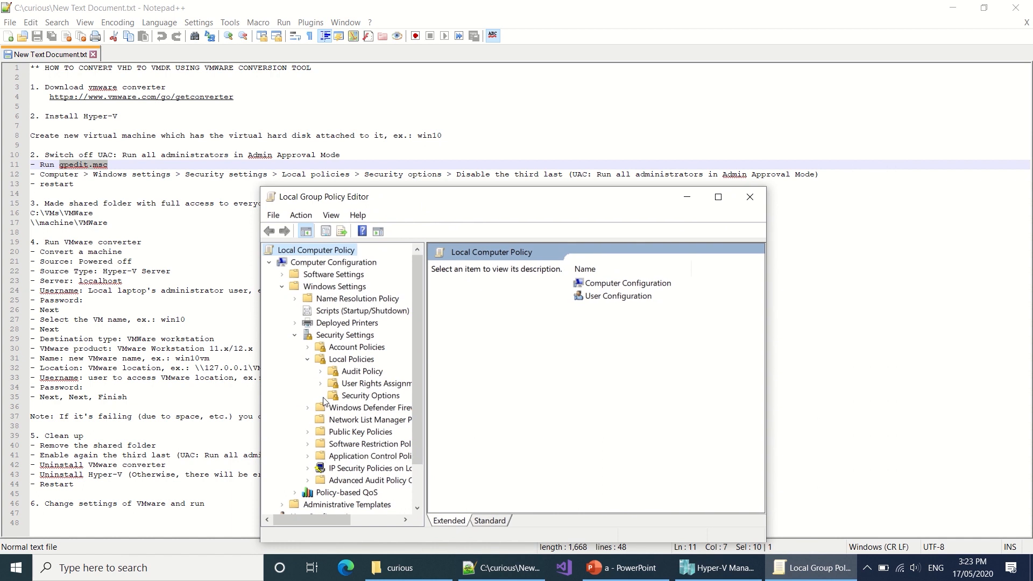
pyautogui.click(356, 397)
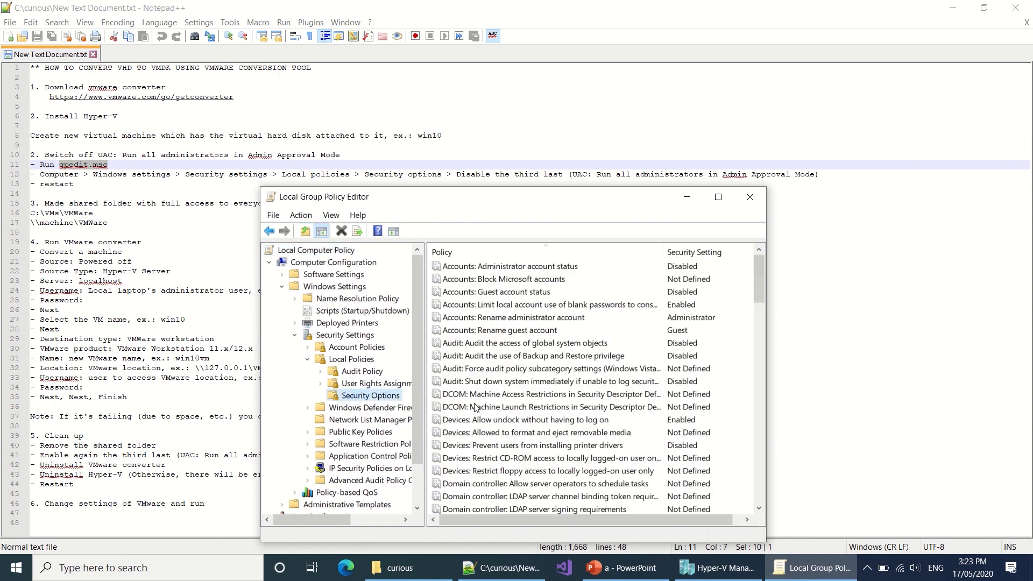
pyautogui.click(601, 407)
pyautogui.scroll(-20, 636, 421)
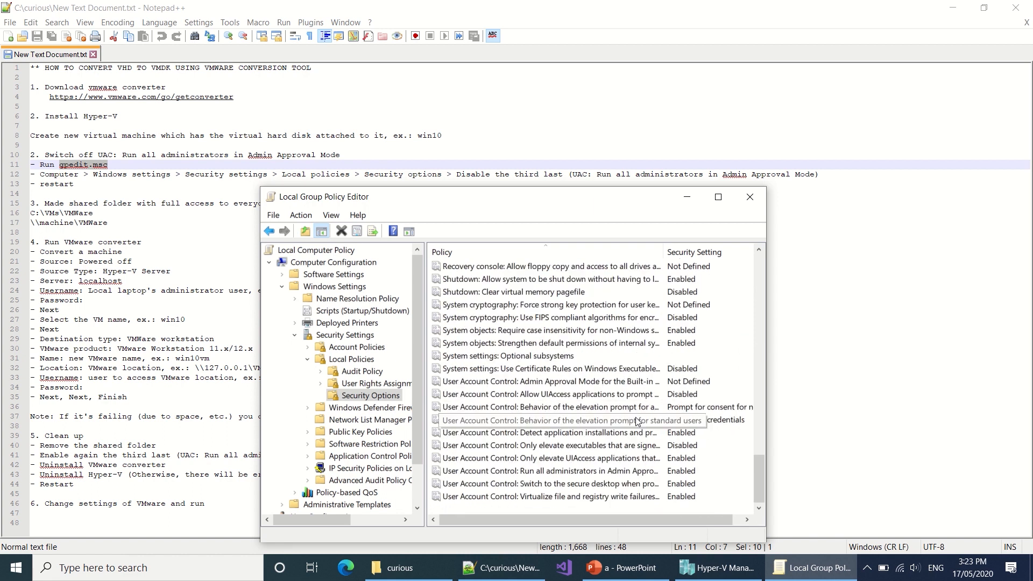
pyautogui.click(559, 472)
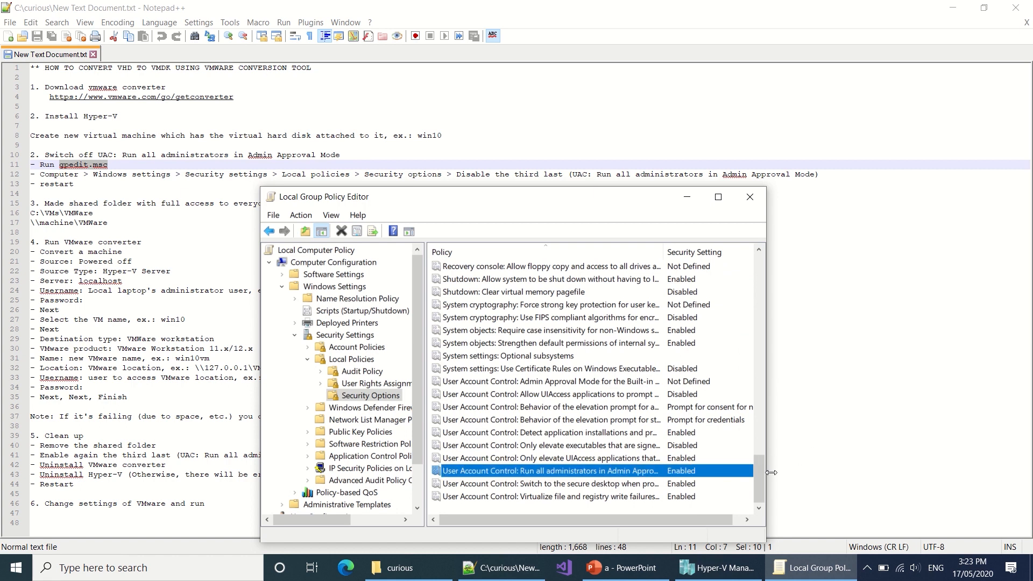
# Step: Set 'Run all administrators in Admin Approval Mode' to Disabled and close the editor
pyautogui.rightClick(681, 472)
pyautogui.click(685, 478)
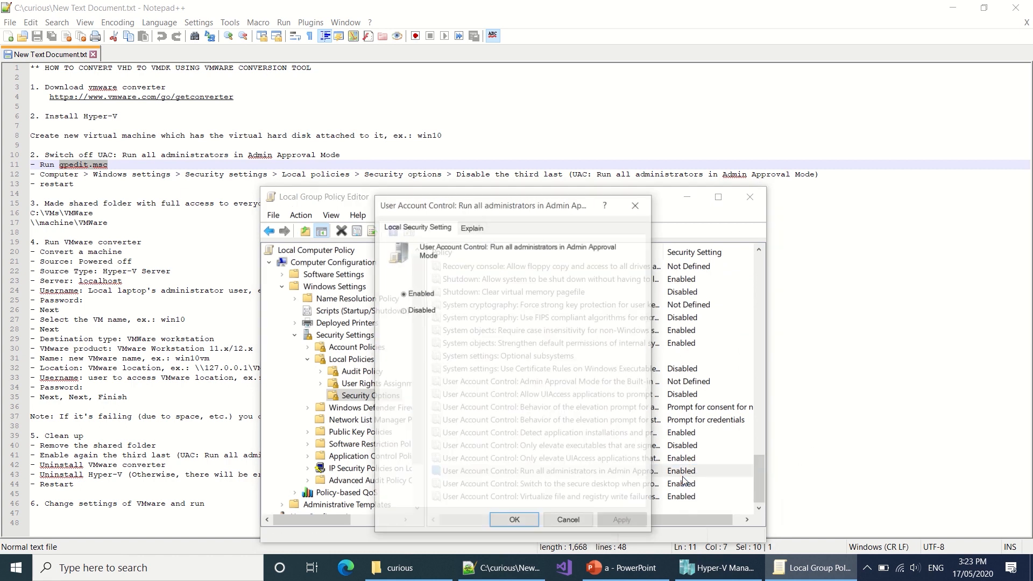
pyautogui.click(425, 310)
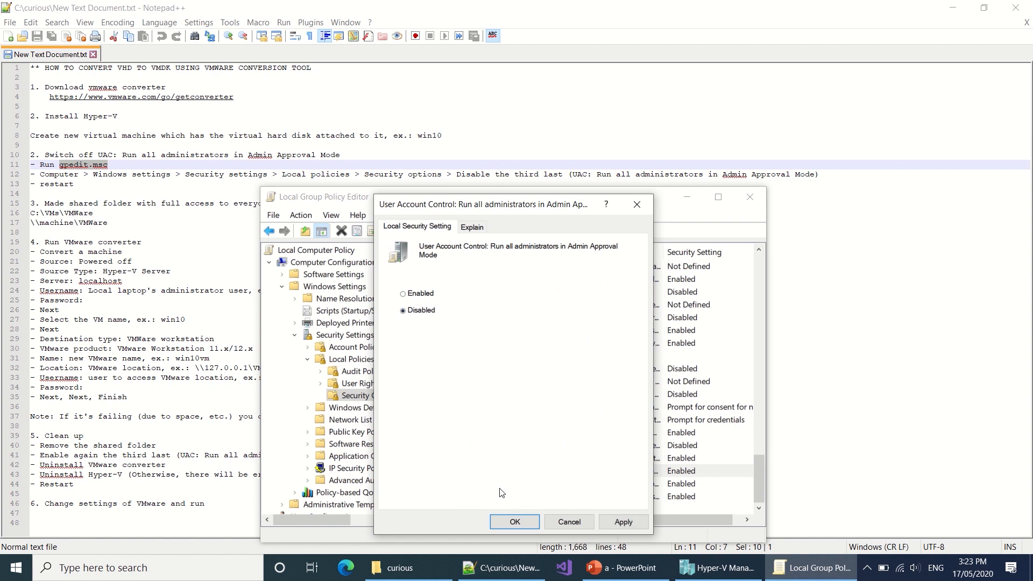
pyautogui.click(515, 521)
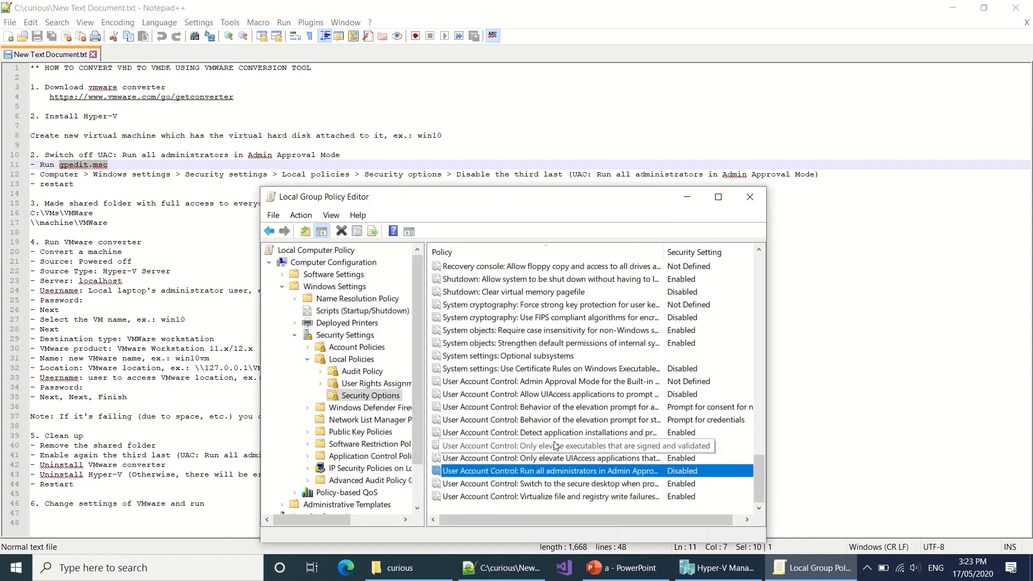
pyautogui.click(537, 447)
pyautogui.click(749, 197)
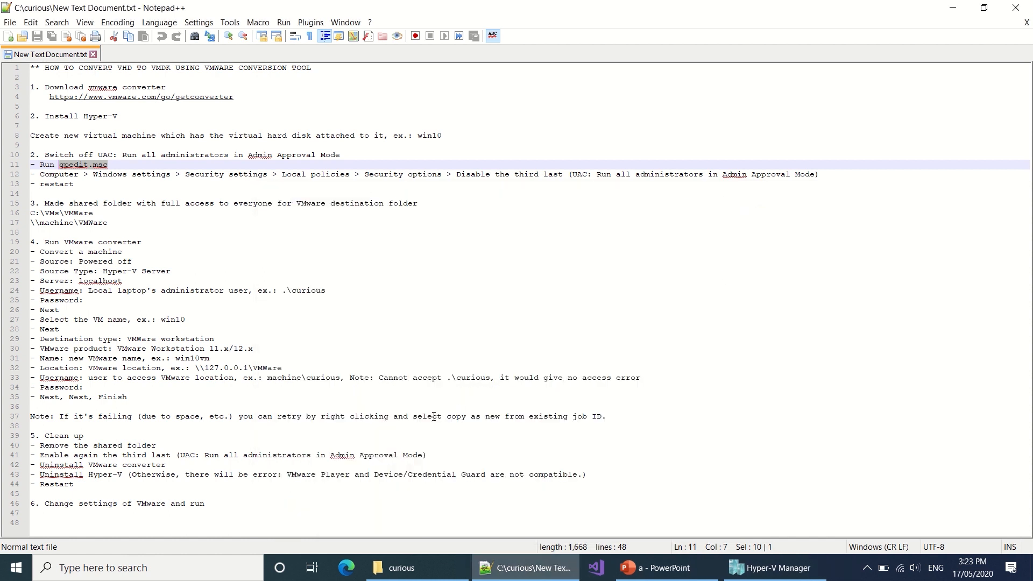
# Step: Restart Windows from the Start button's menu, then highlight the shared-folder step in the notes
pyautogui.rightClick(16, 567)
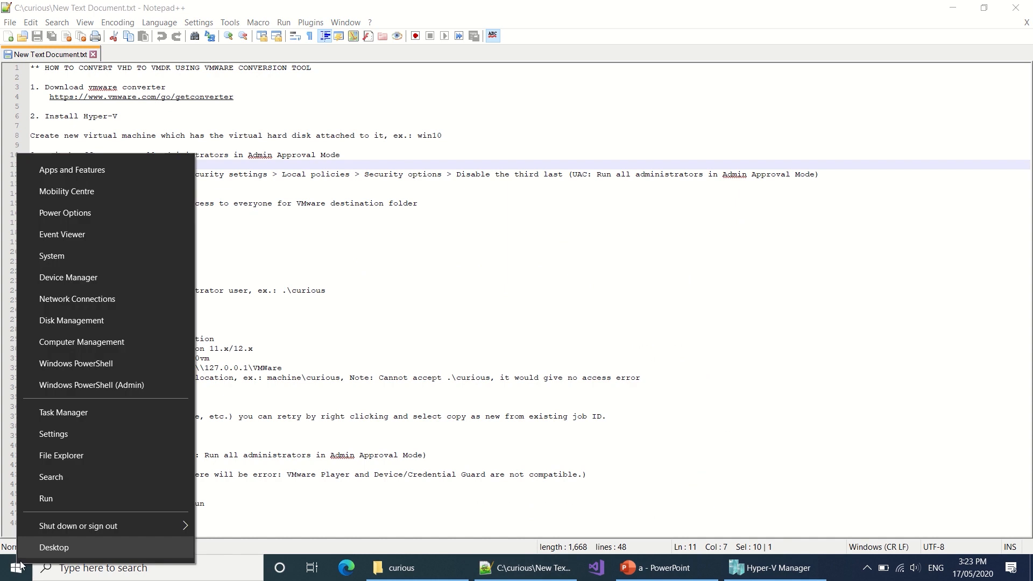
pyautogui.moveTo(76, 530)
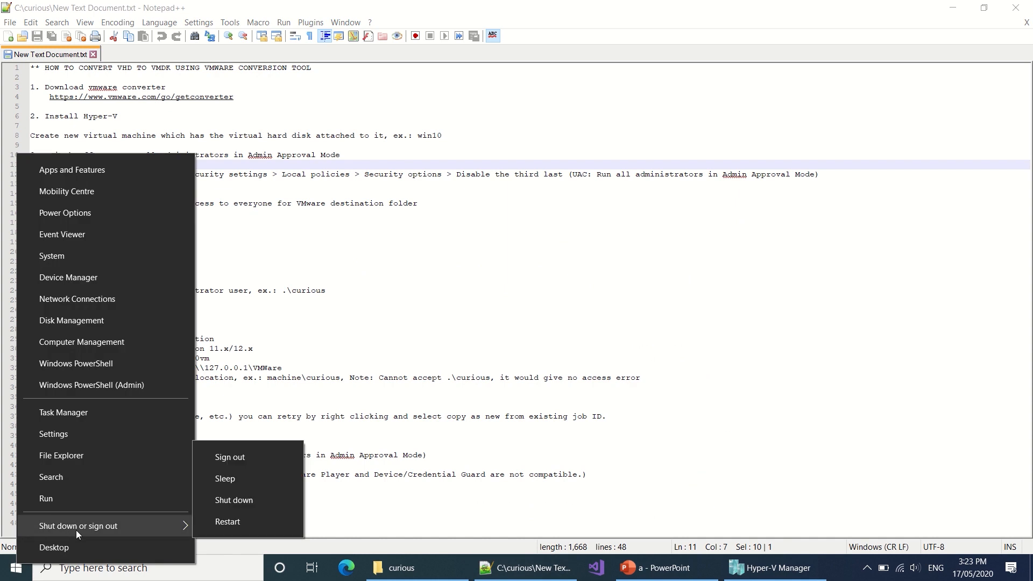
pyautogui.click(226, 523)
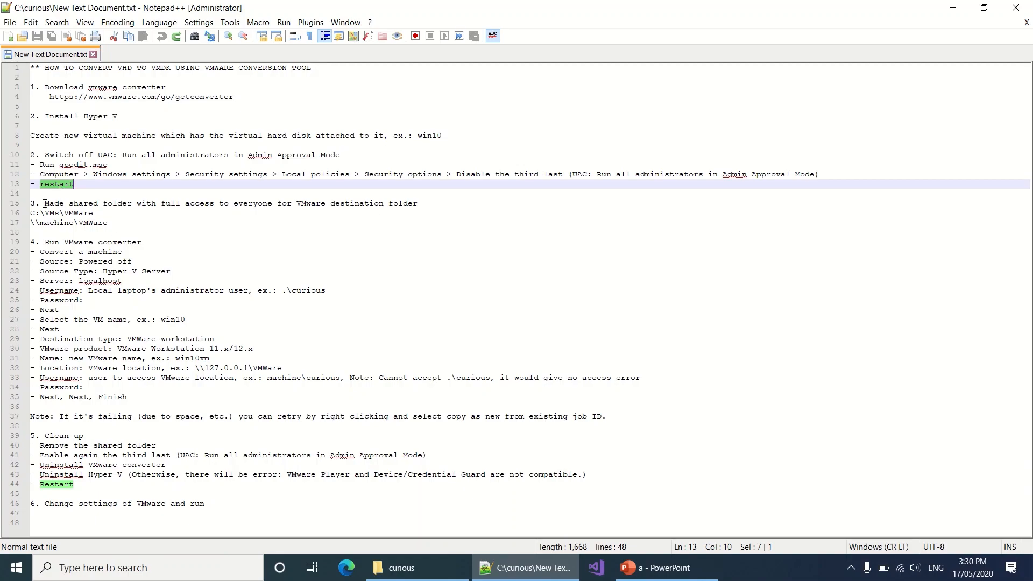
pyautogui.moveTo(45, 203); pyautogui.dragTo(128, 202)
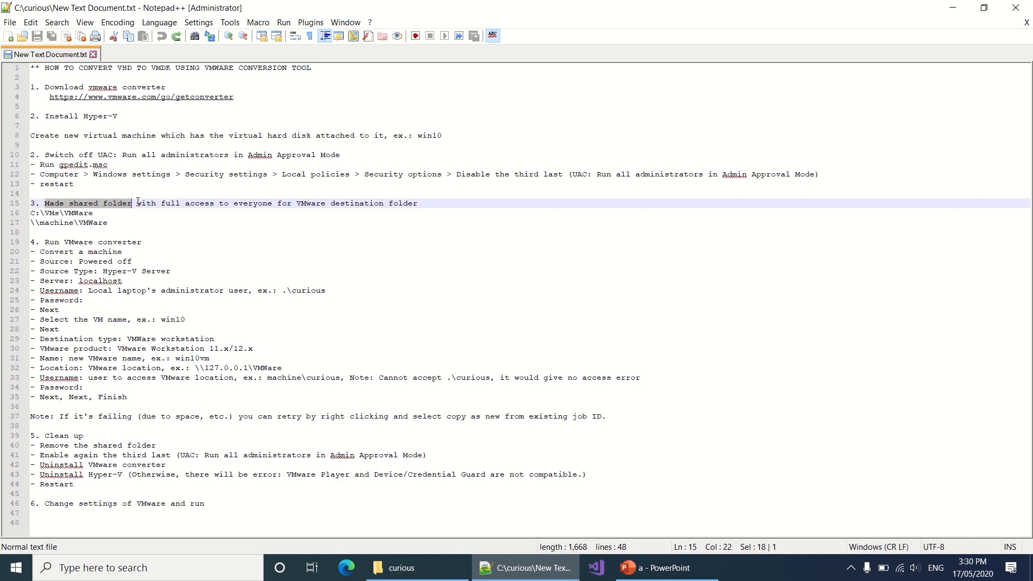
# Step: Create a new folder named vm inside C:\curious
pyautogui.click(421, 561)
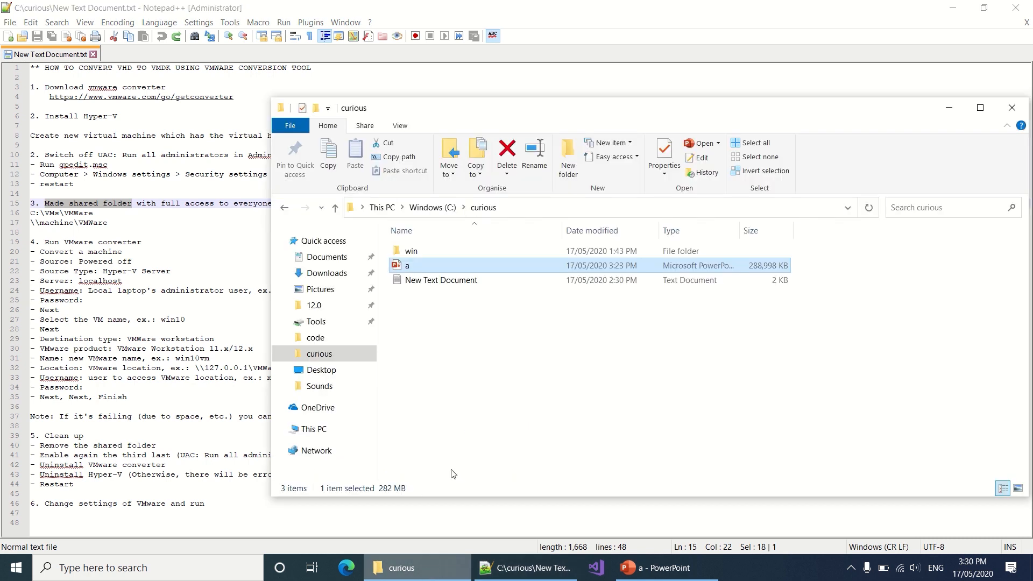
pyautogui.rightClick(438, 381)
pyautogui.write('f')
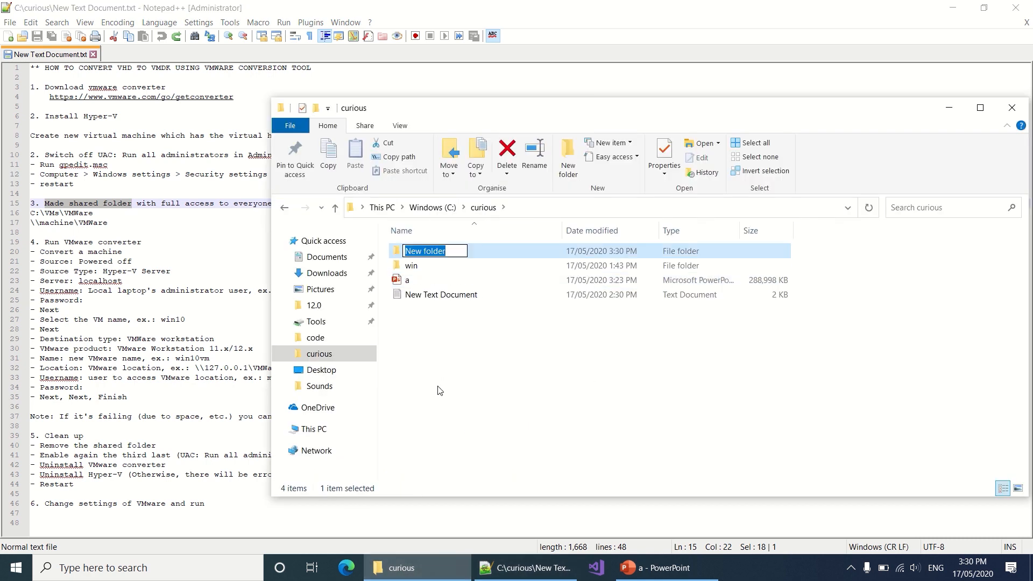
pyautogui.write('vm')
pyautogui.press('Return')
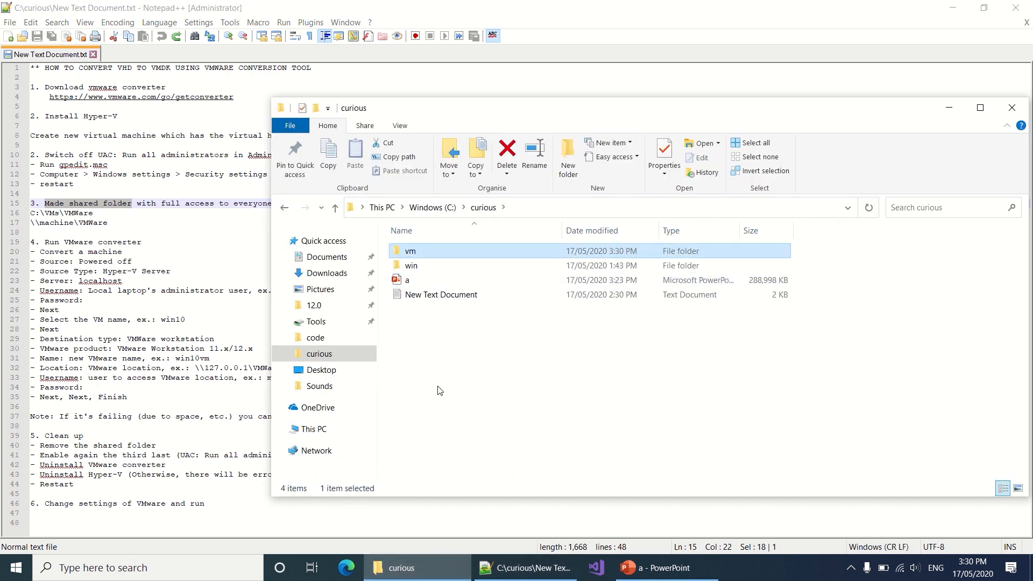
# Step: Open the vm folder's sharing settings and add Everyone to the share list
pyautogui.rightClick(436, 257)
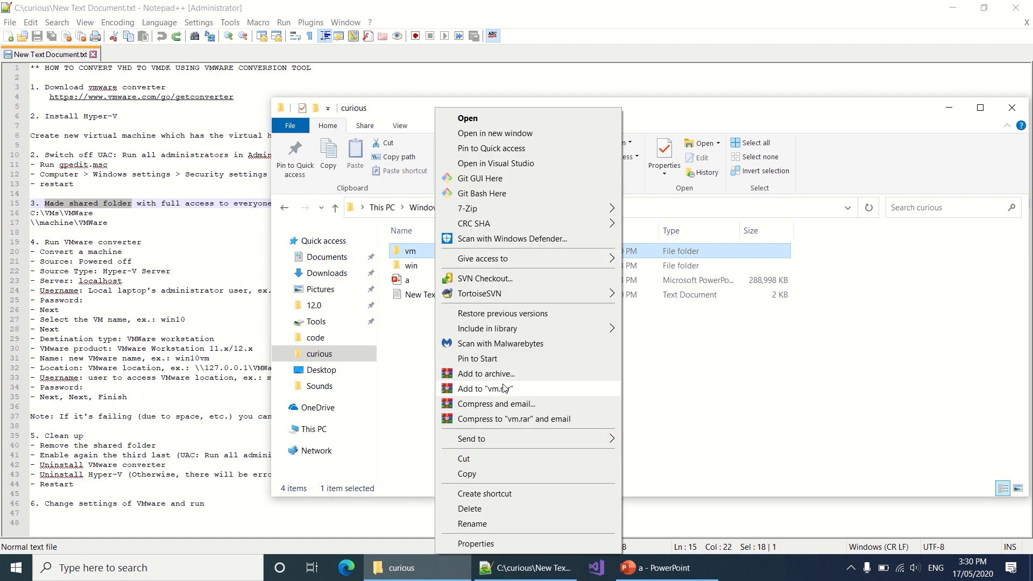
pyautogui.click(493, 544)
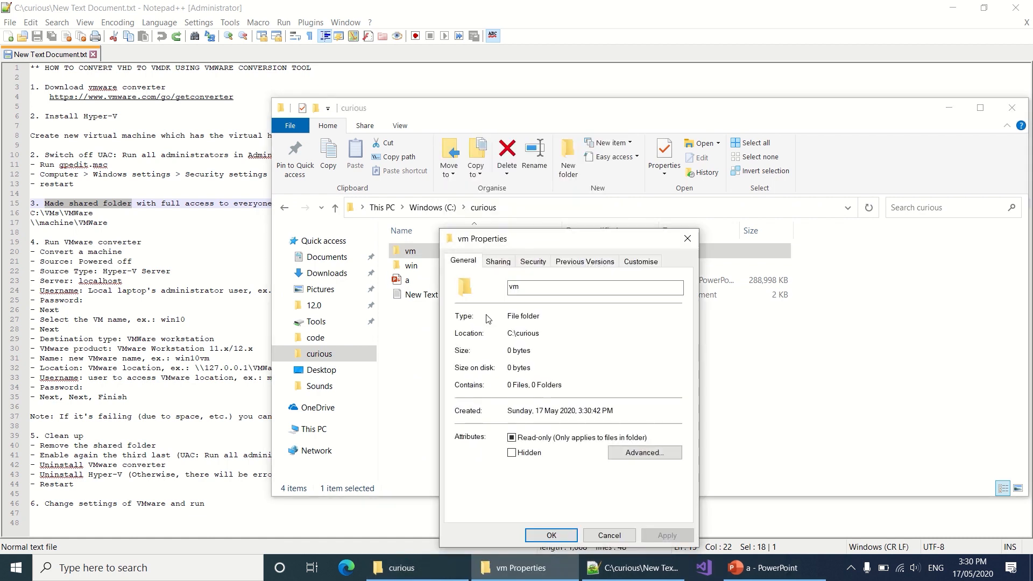
pyautogui.click(499, 261)
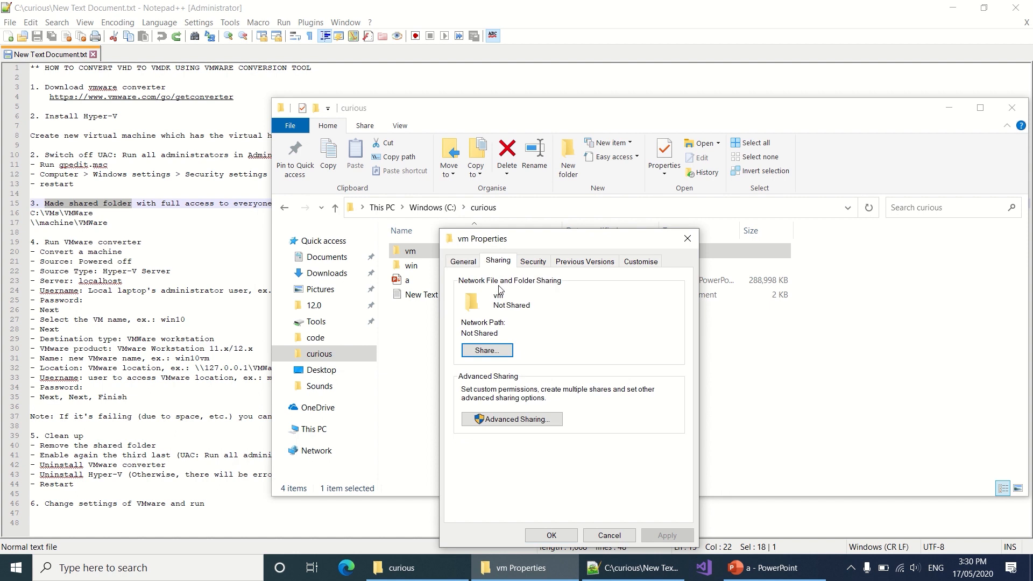
pyautogui.click(487, 350)
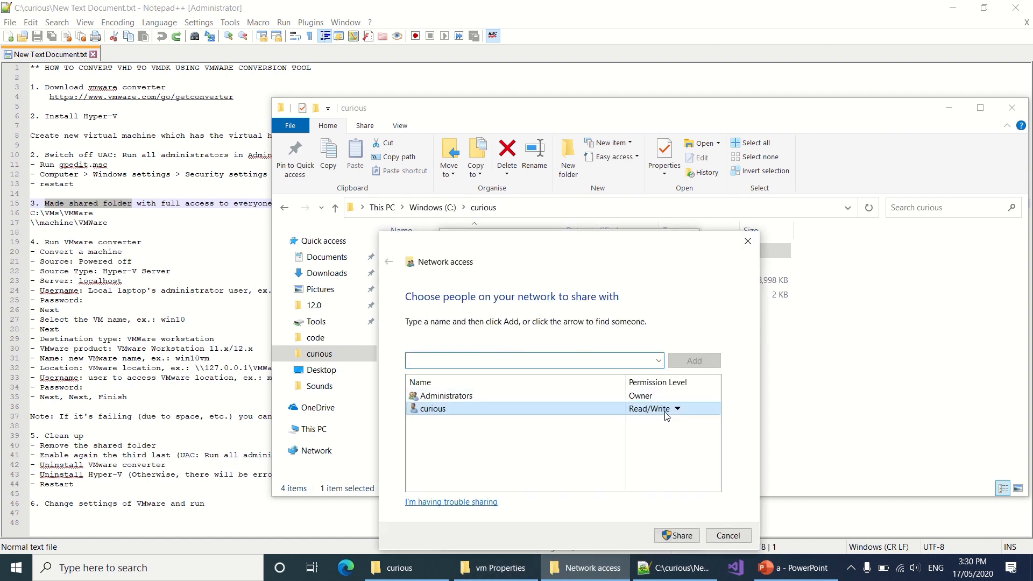
pyautogui.write('ever')
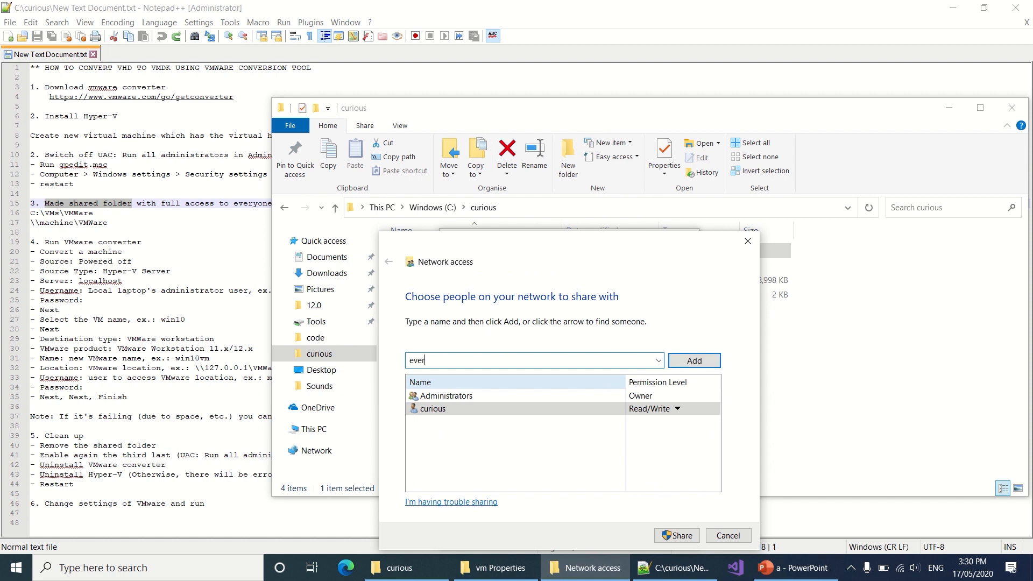
pyautogui.write('yone')
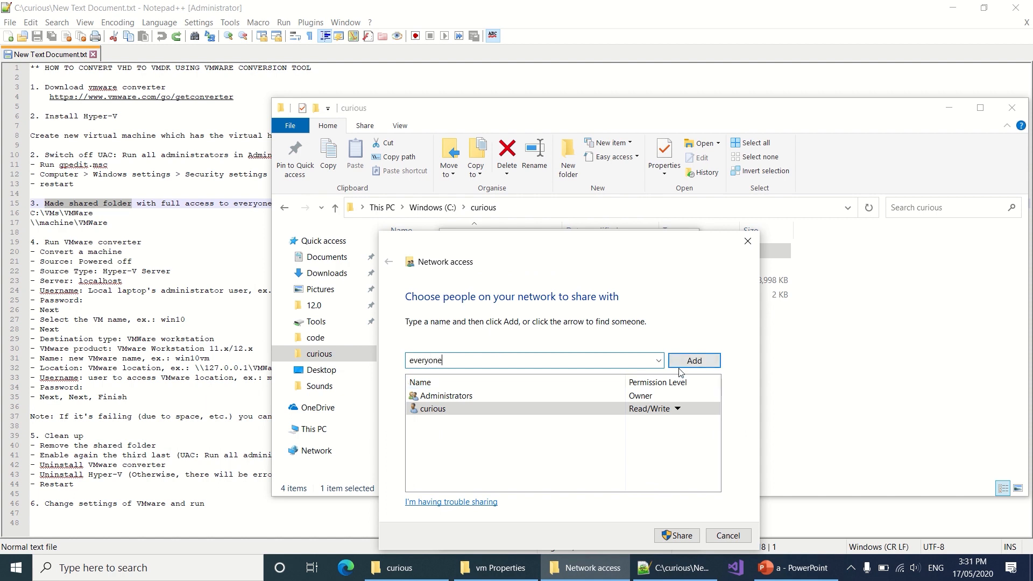
pyautogui.click(692, 362)
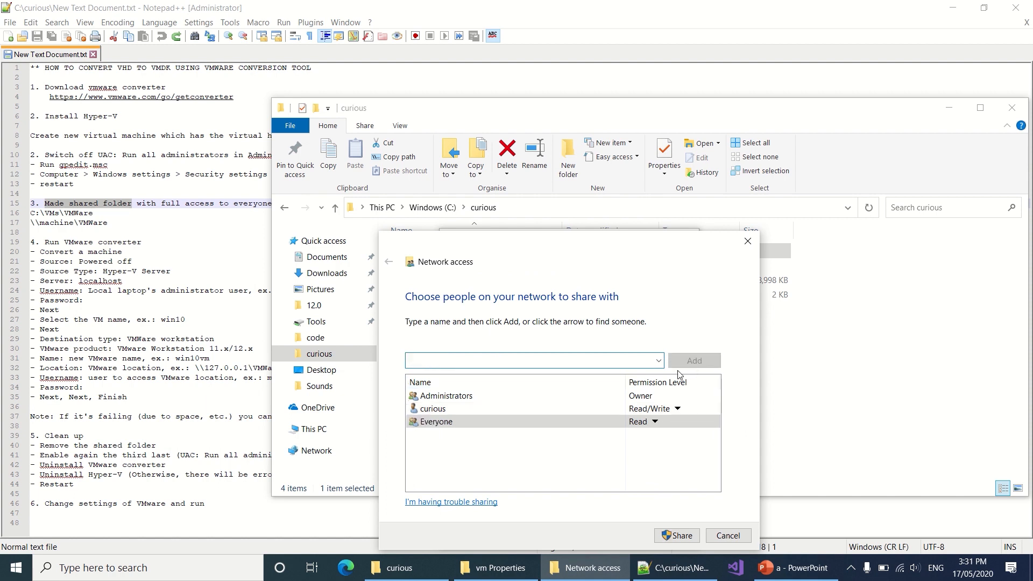
# Step: Give Everyone Read/Write access, share the vm folder and close its properties
pyautogui.click(653, 422)
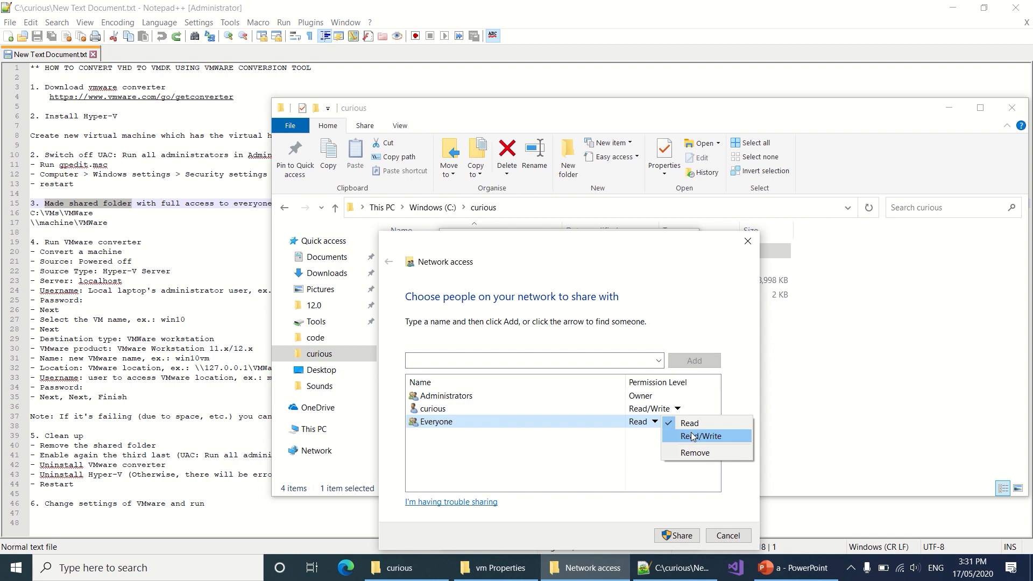
pyautogui.click(691, 434)
pyautogui.click(679, 534)
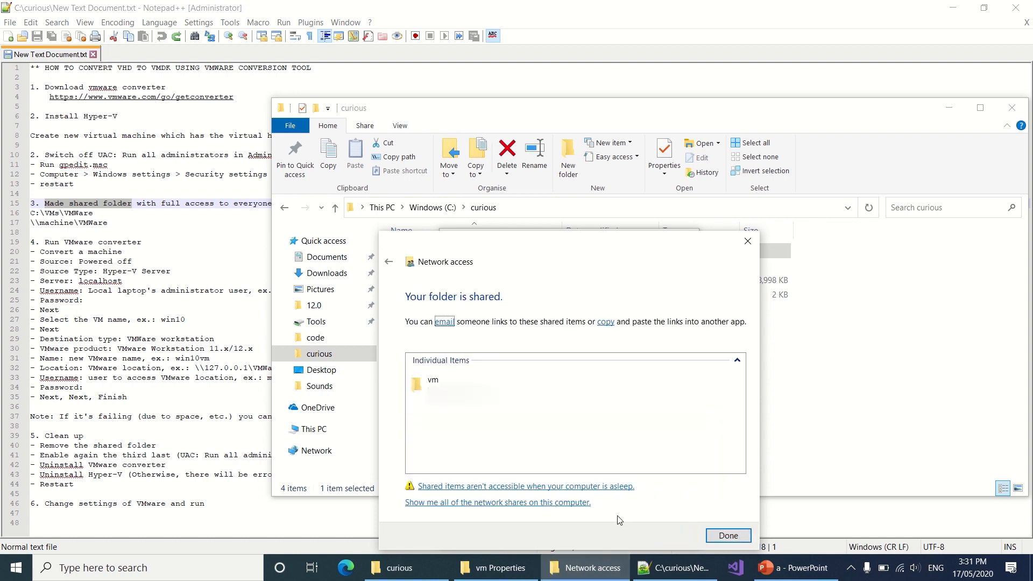
pyautogui.click(728, 535)
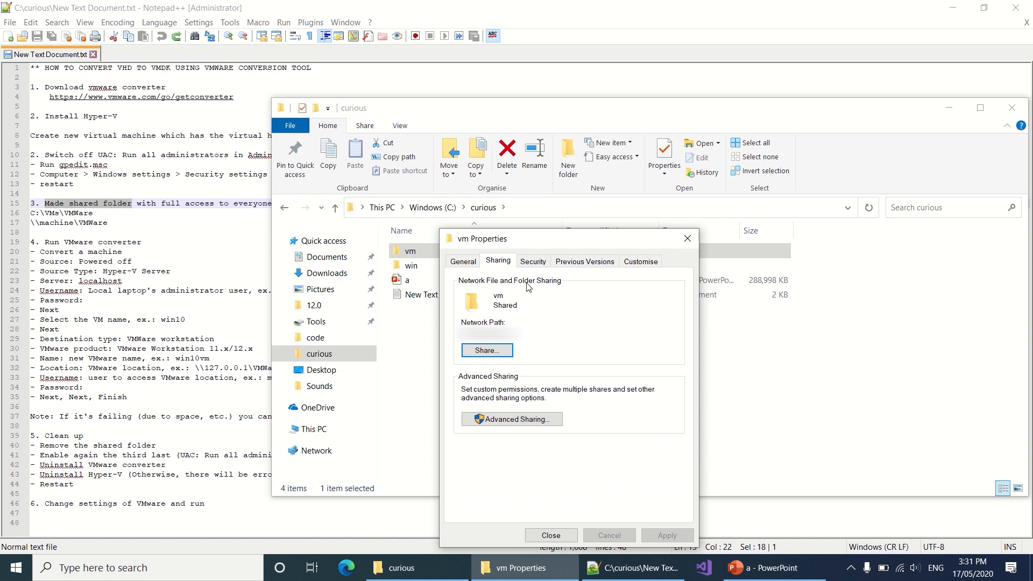
pyautogui.click(533, 261)
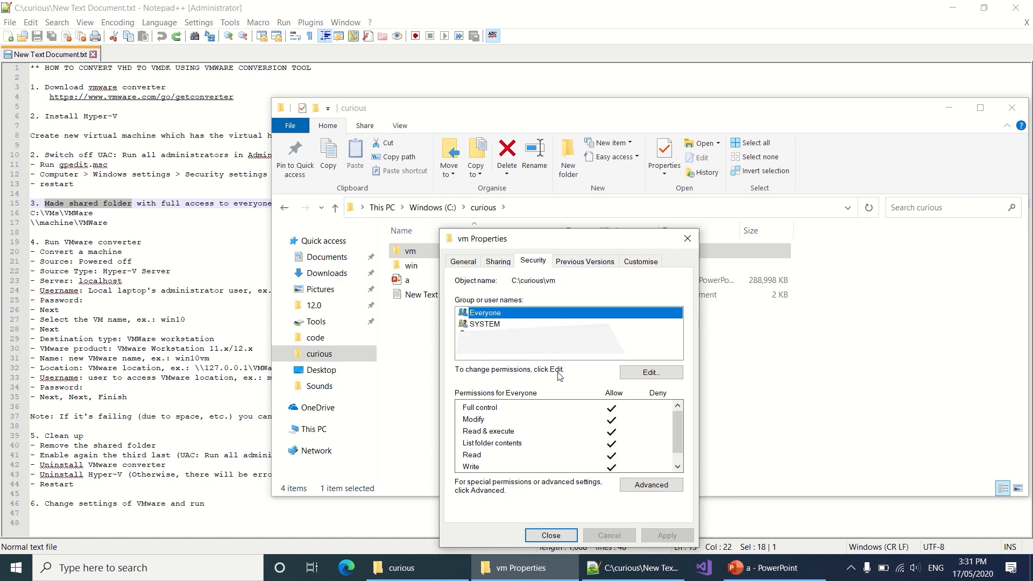
pyautogui.click(551, 535)
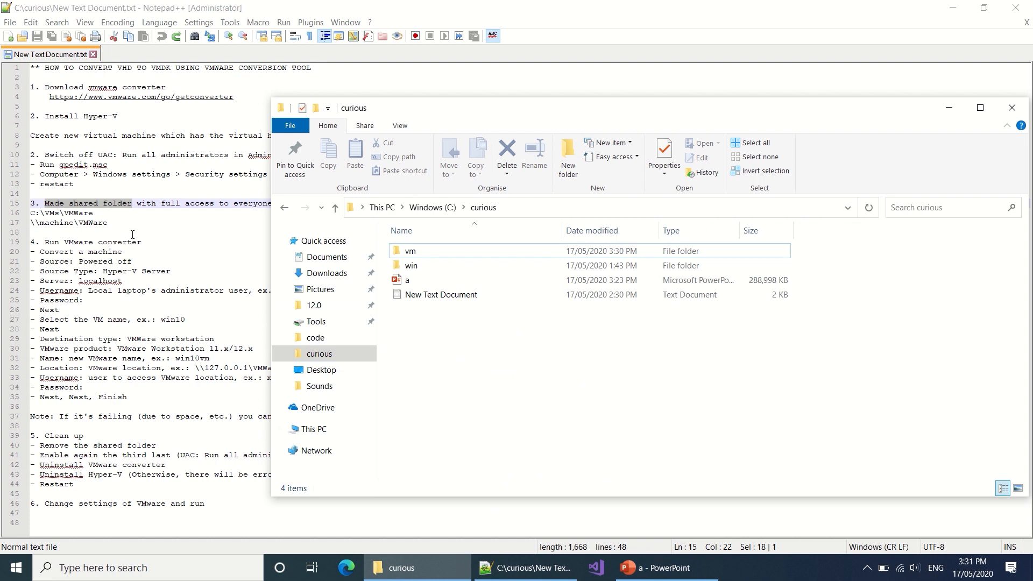
pyautogui.click(161, 235)
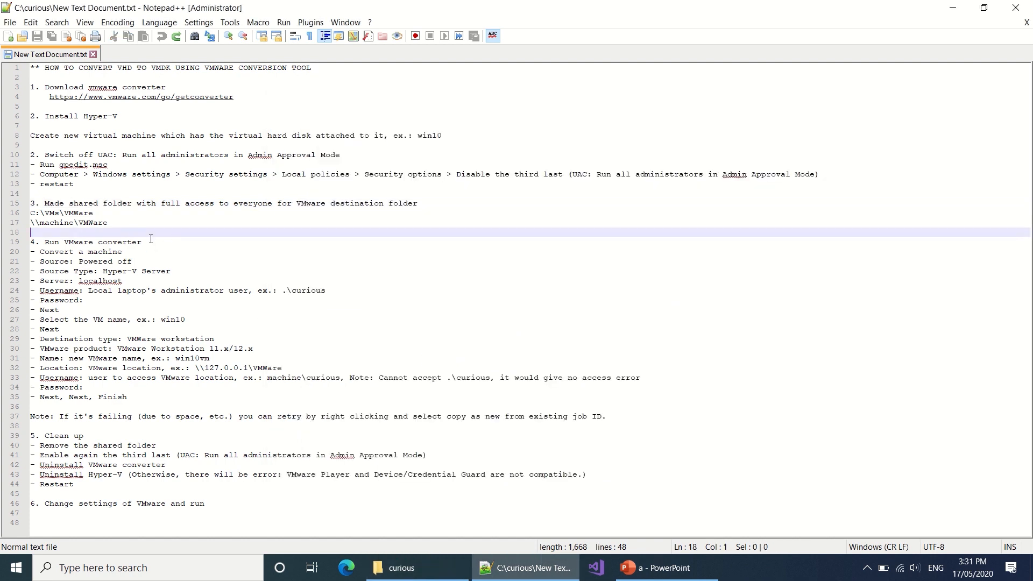
# Step: Launch VMware vCenter Converter Standalone Client via a 'converter' search and place it right of the notes
pyautogui.moveTo(150, 240); pyautogui.dragTo(64, 243)
pyautogui.press('super')
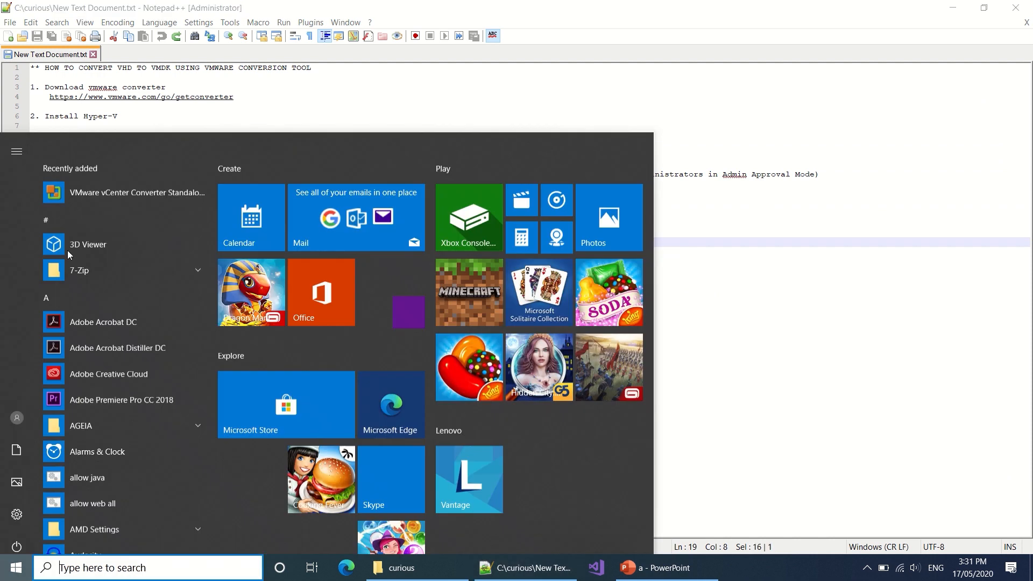
pyautogui.write('conv')
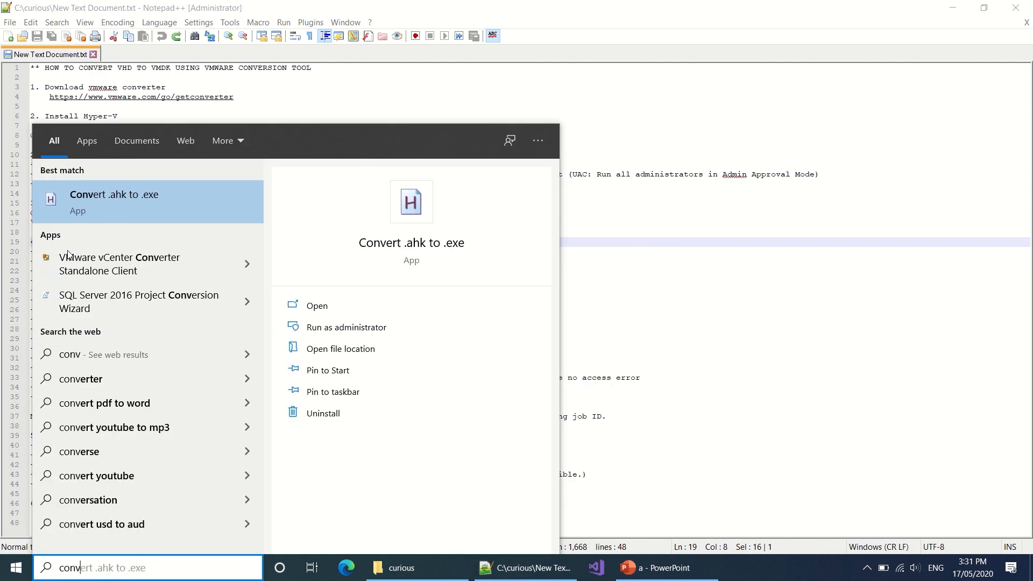
pyautogui.write('erter')
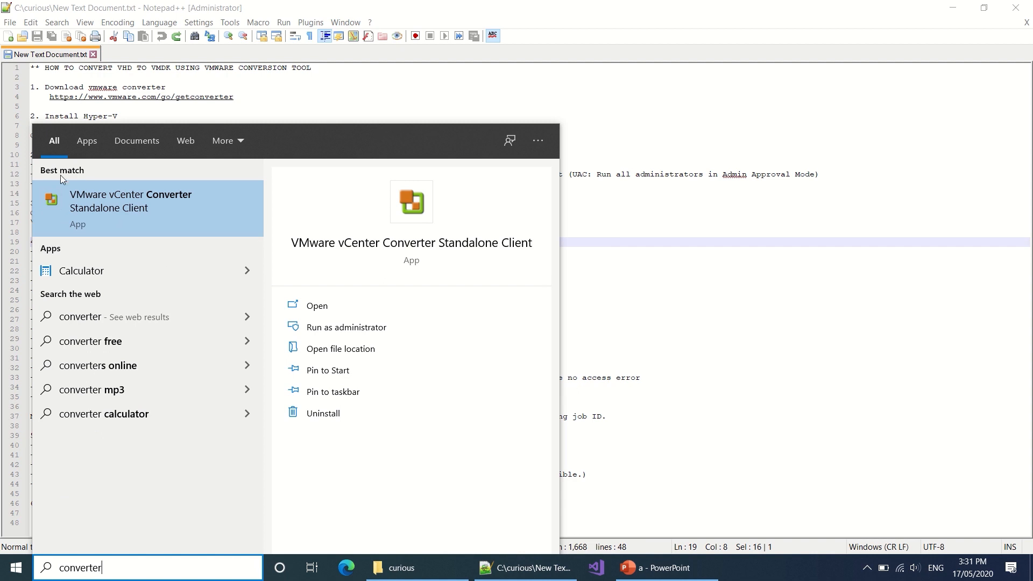
pyautogui.click(122, 208)
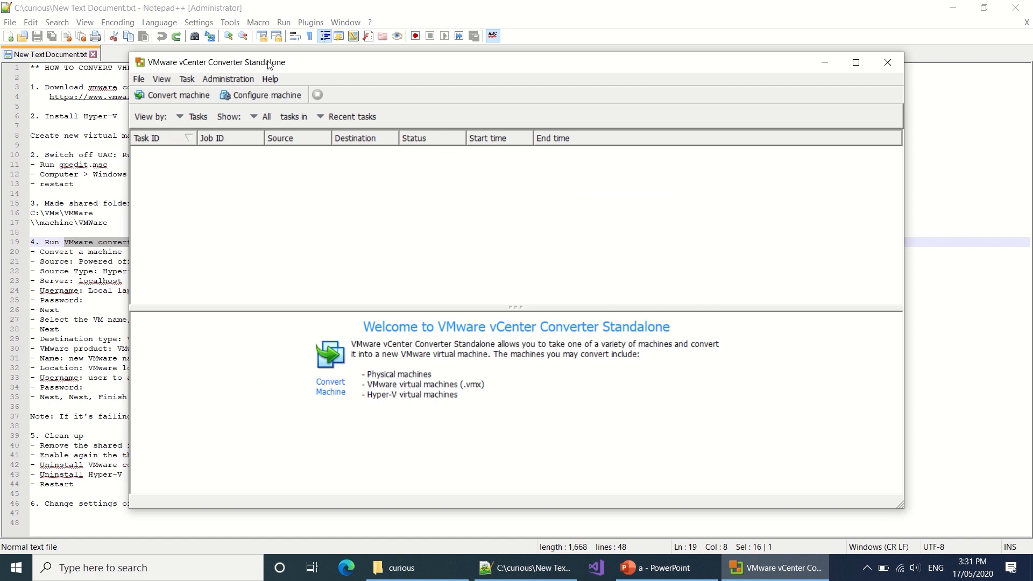
pyautogui.moveTo(278, 67); pyautogui.dragTo(426, 63)
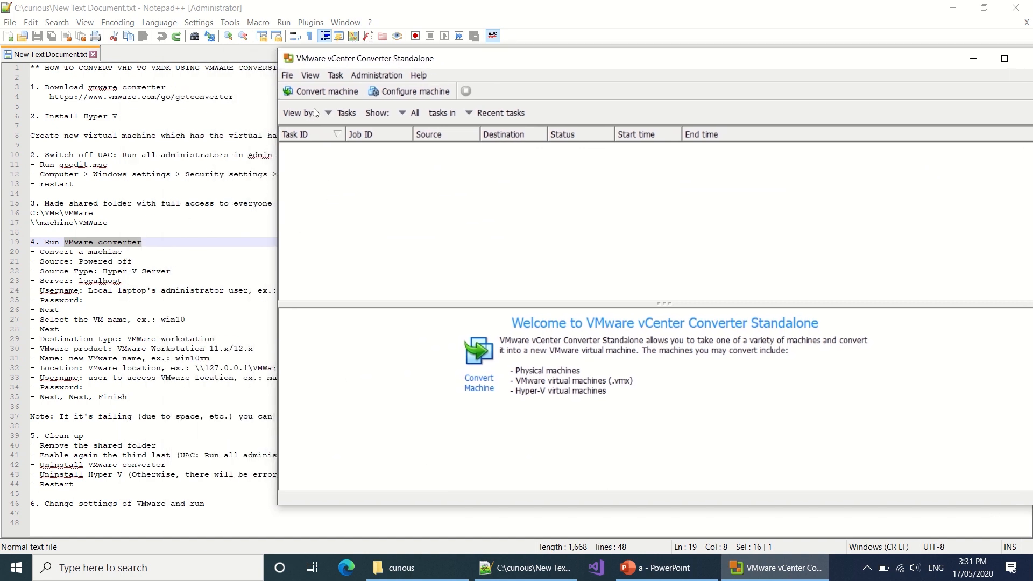
# Step: Start a machine conversion with a powered-off Hyper-V Server source on localhost
pyautogui.click(316, 91)
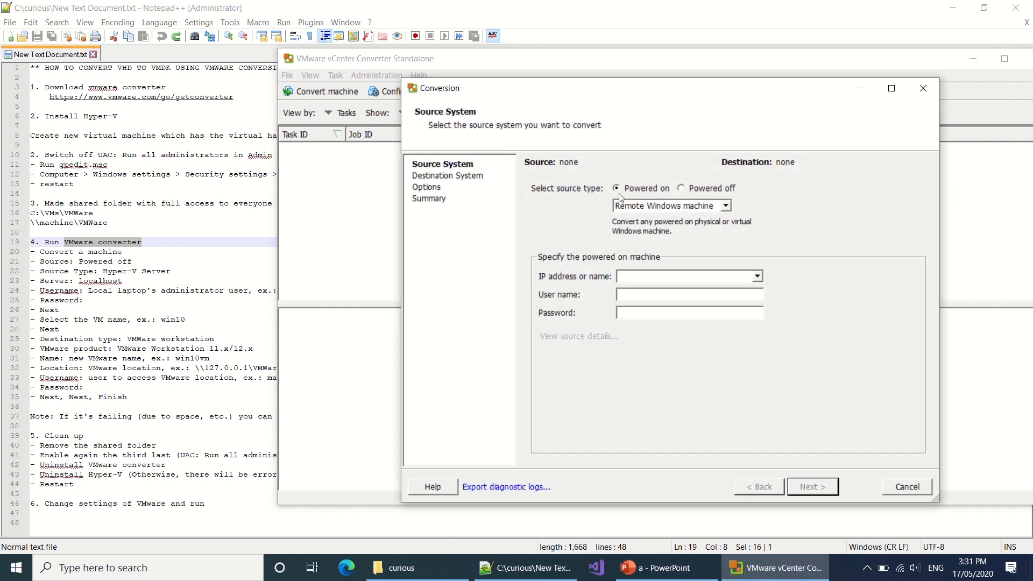
pyautogui.click(699, 193)
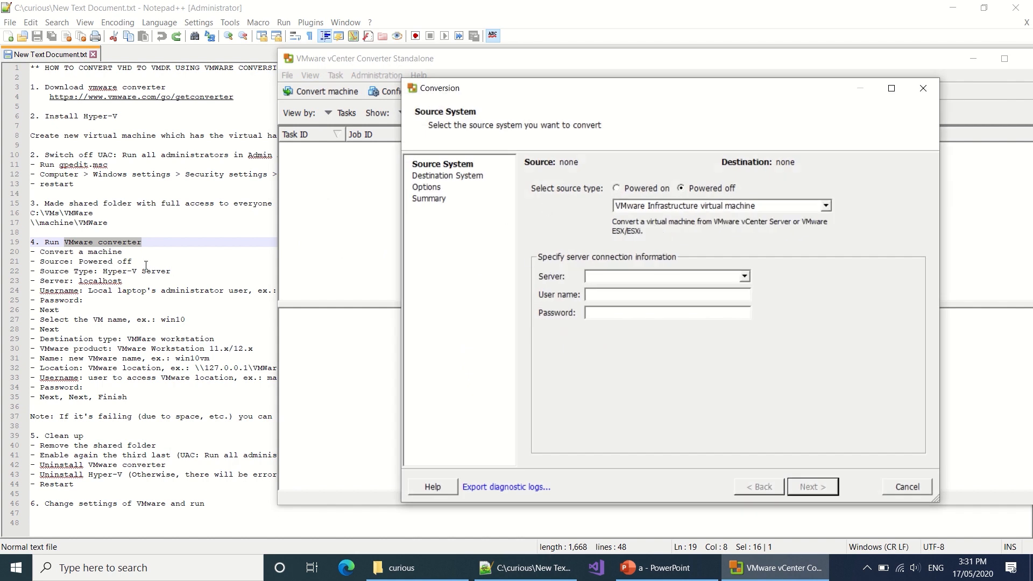
pyautogui.click(704, 208)
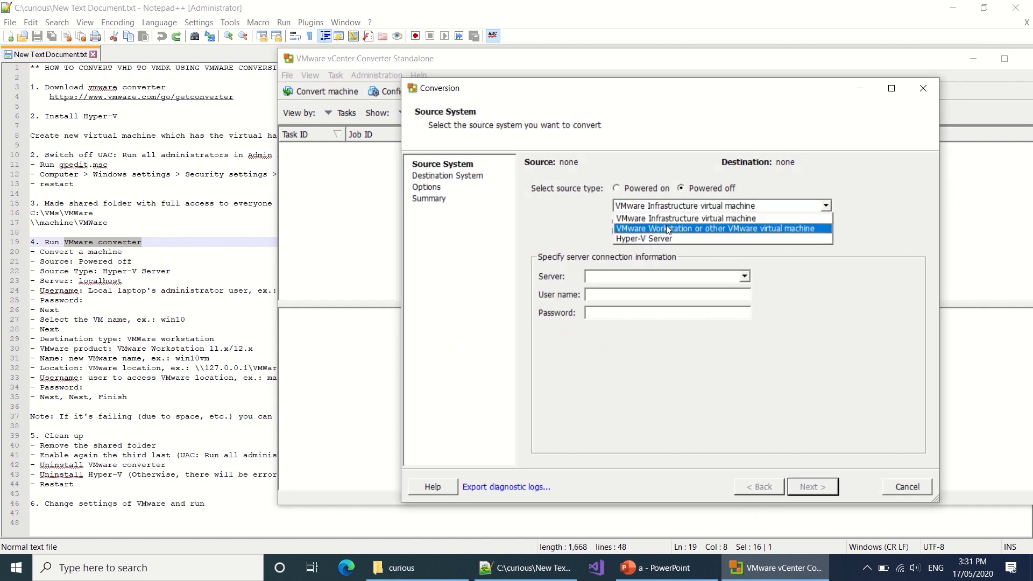
pyautogui.click(657, 237)
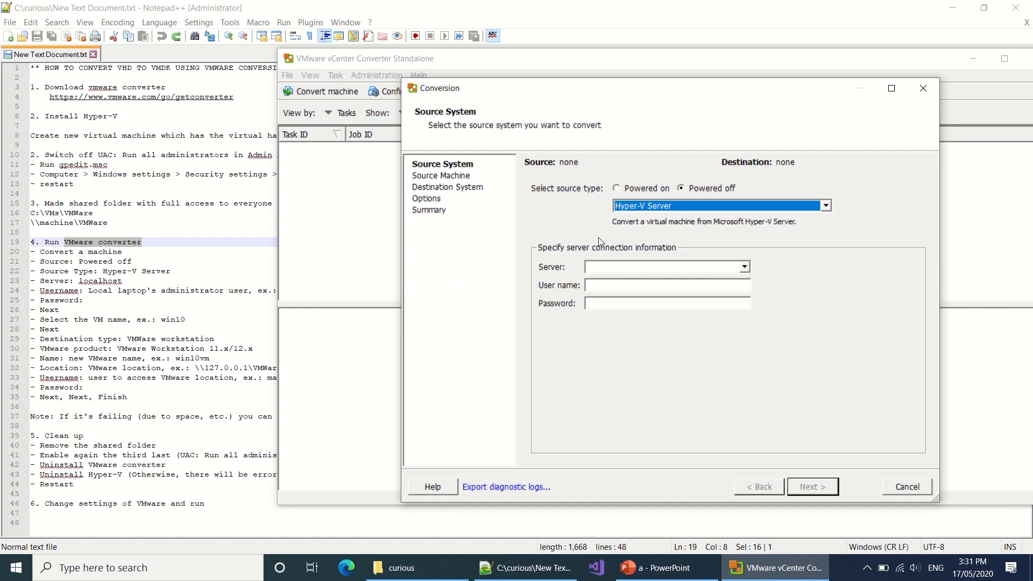
pyautogui.click(614, 263)
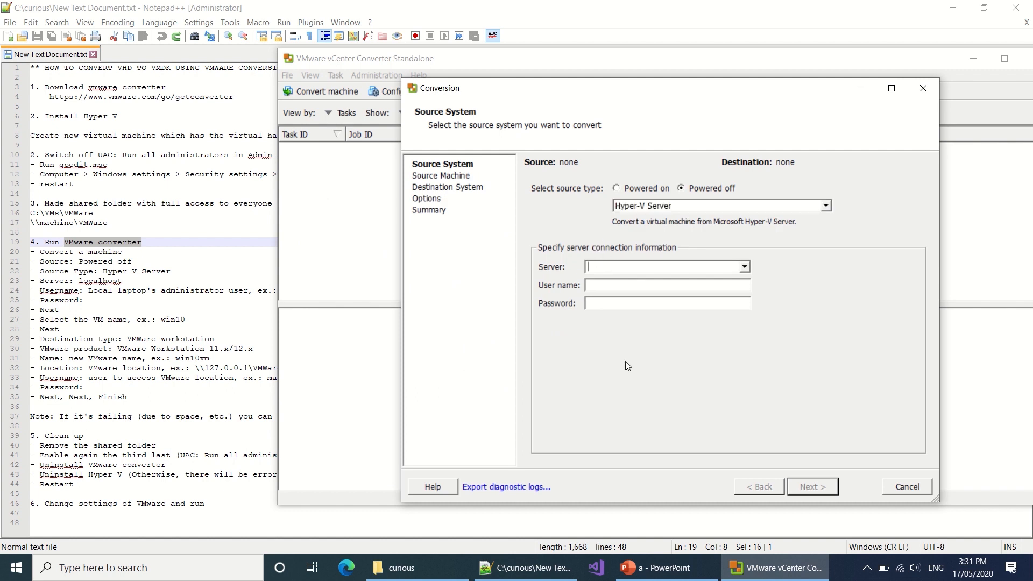
pyautogui.write('localhost')
pyautogui.press('Tab')
# Step: Enter the local administrator's user name and password and connect to the source
pyautogui.click(237, 290)
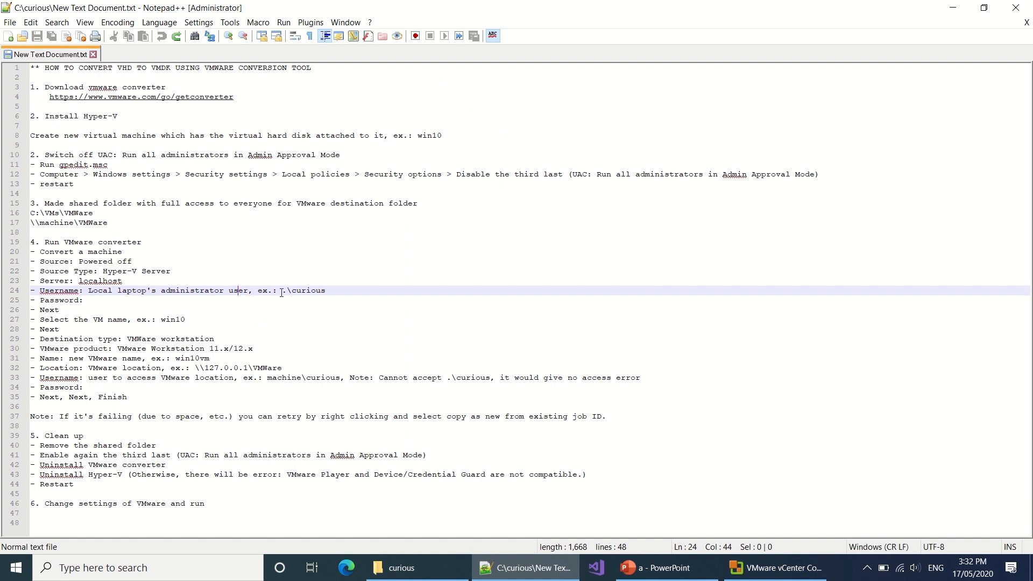
pyautogui.click(774, 568)
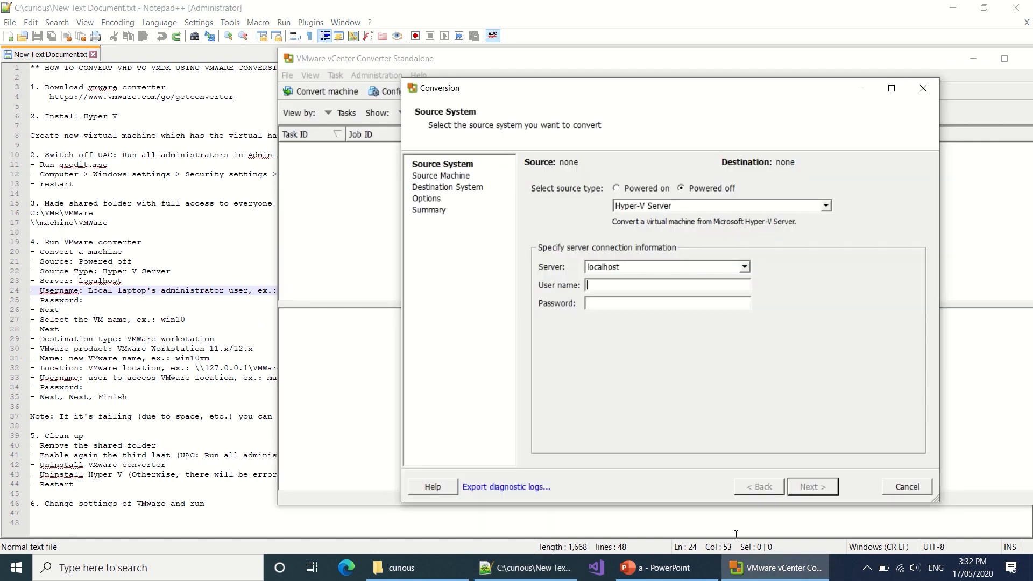
pyautogui.write('.\\curious')
pyautogui.press('Tab')
pyautogui.write('***********')
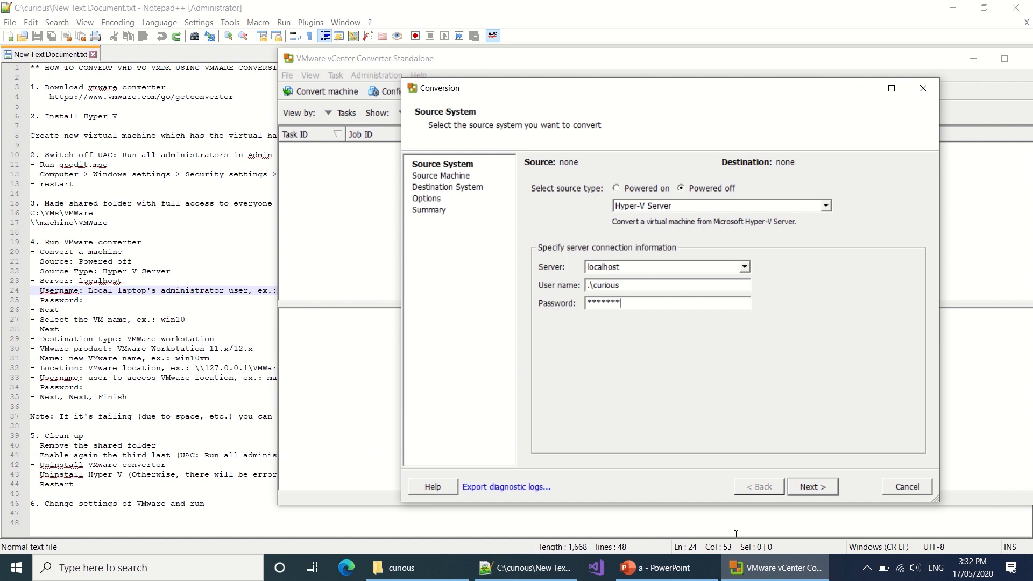
pyautogui.press('Return')
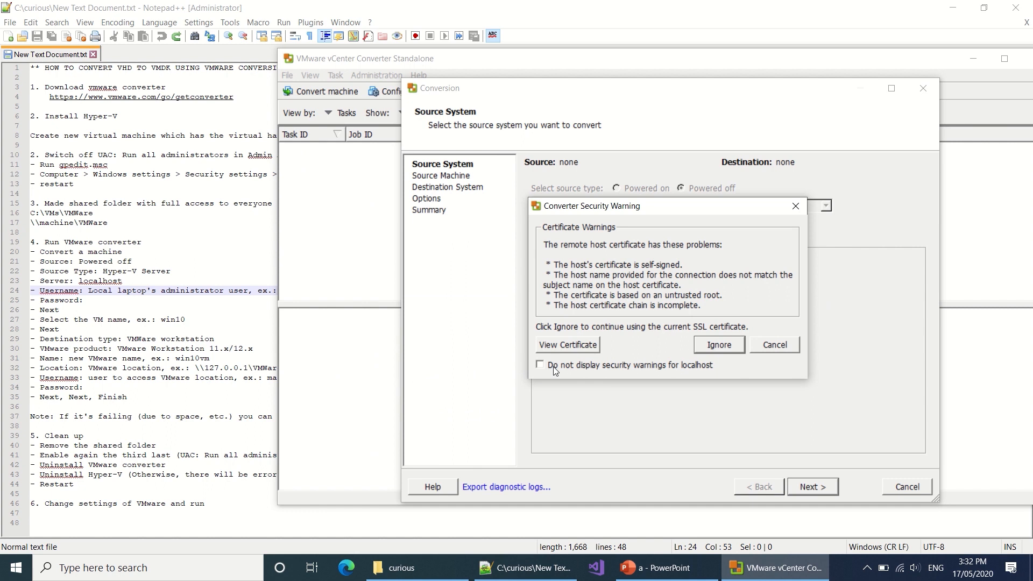
# Step: Ignore the localhost certificate warning and select the powered-off win10 VM as the conversion source
pyautogui.click(639, 367)
pyautogui.click(710, 346)
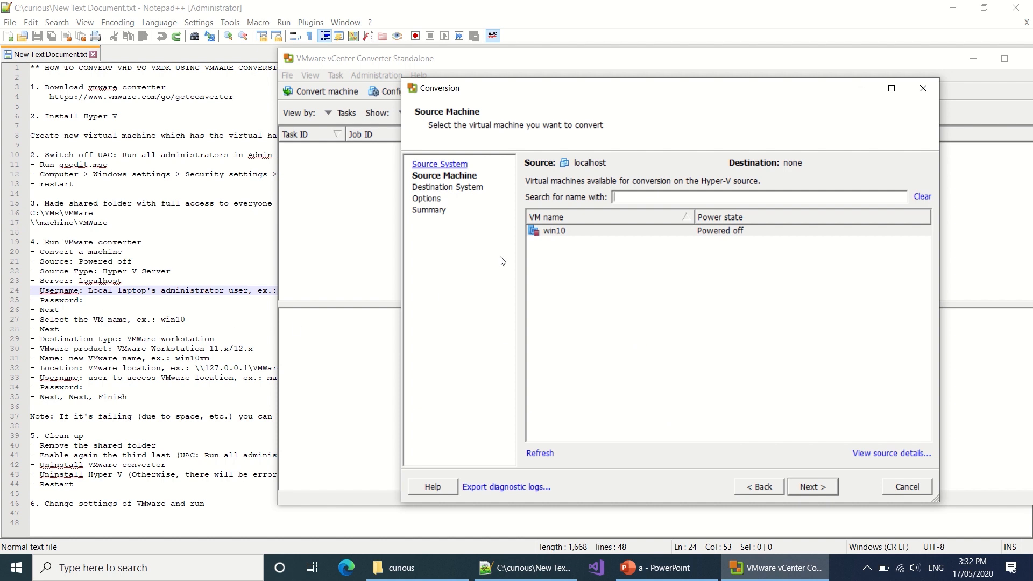
pyautogui.click(569, 233)
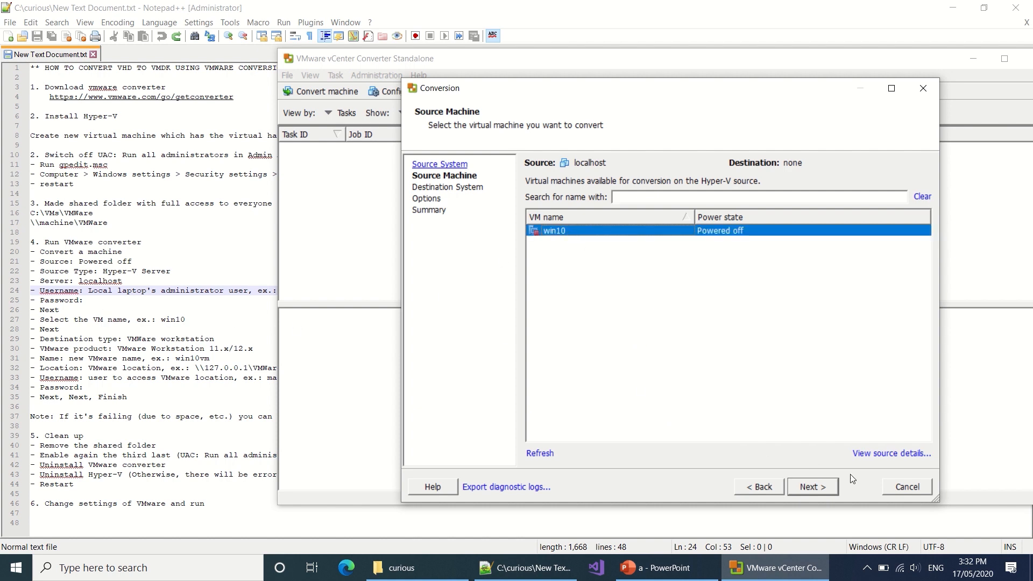
pyautogui.click(832, 492)
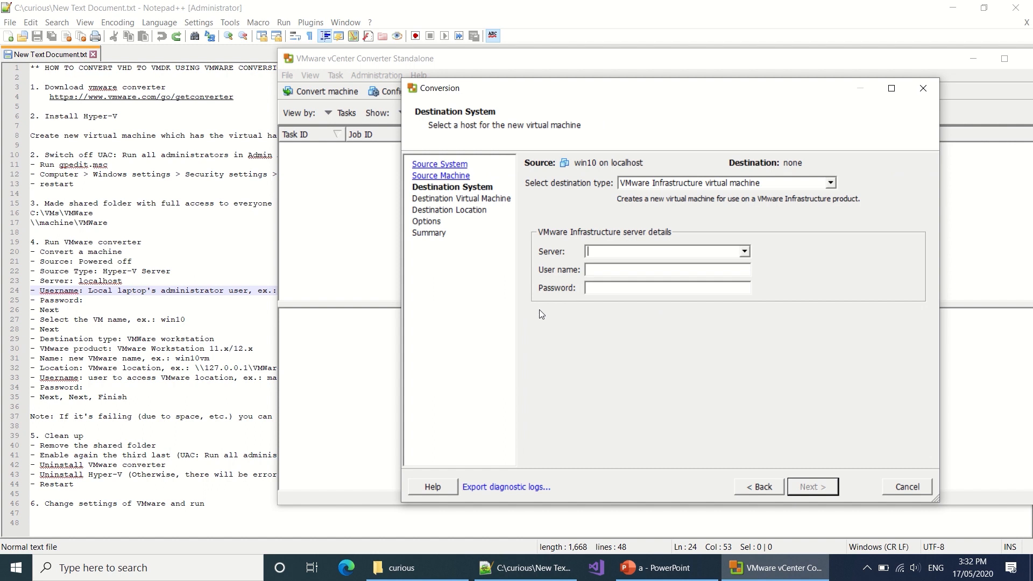
# Step: Set the destination to a VMware Workstation 11.x/12.x VM at location \\127.0.0.1\vm
pyautogui.click(682, 183)
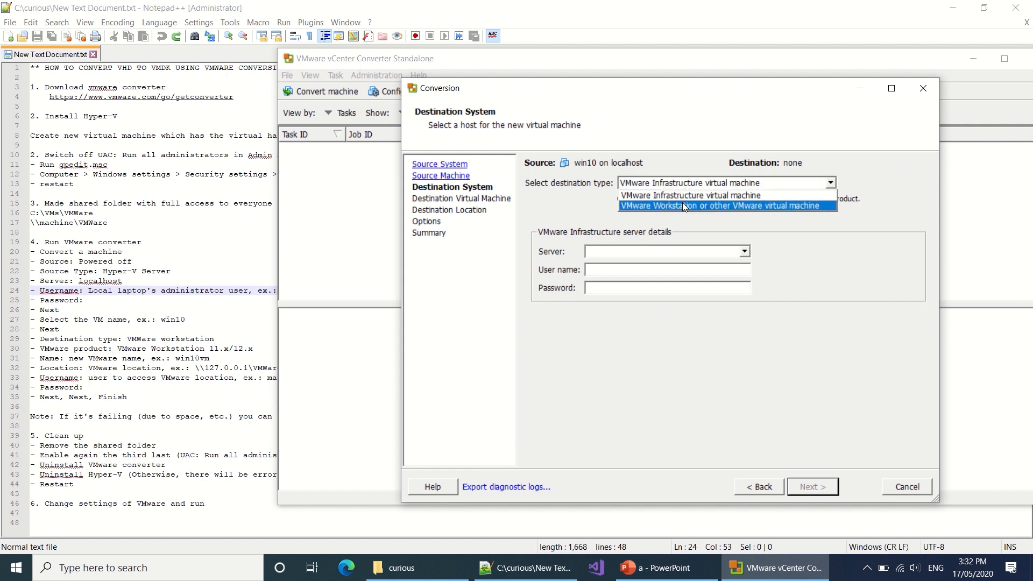
pyautogui.click(682, 205)
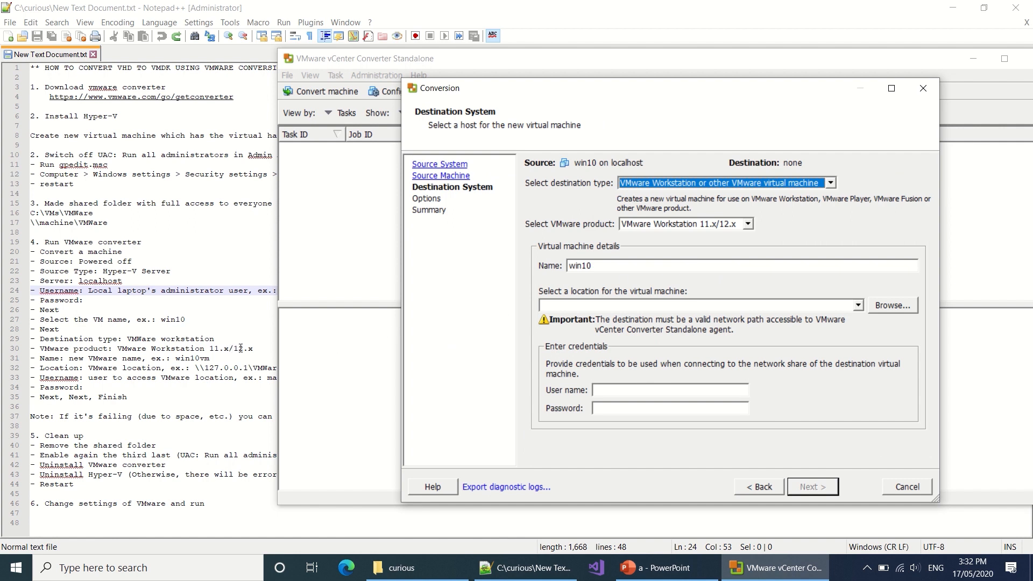
pyautogui.click(750, 224)
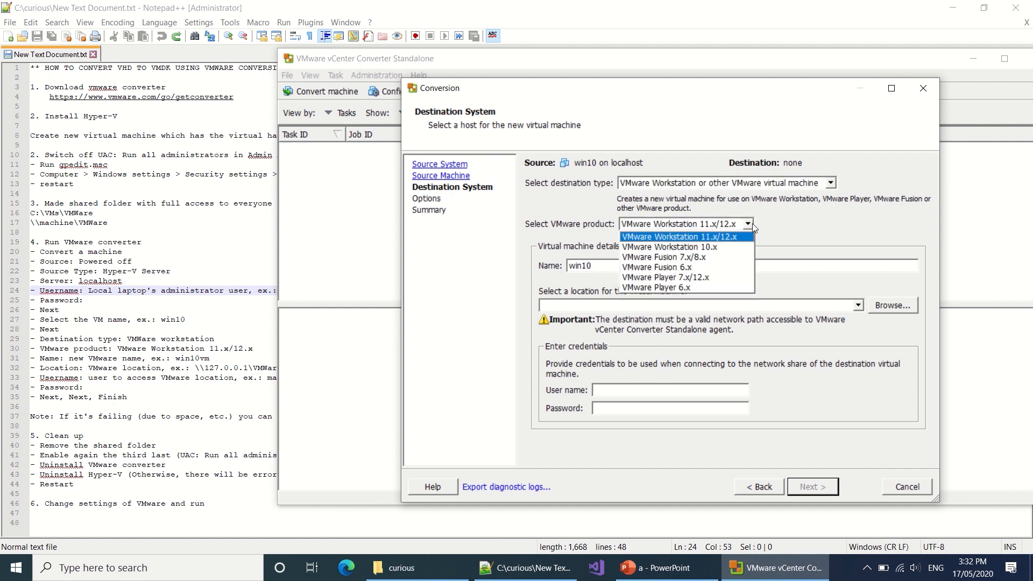
pyautogui.click(799, 225)
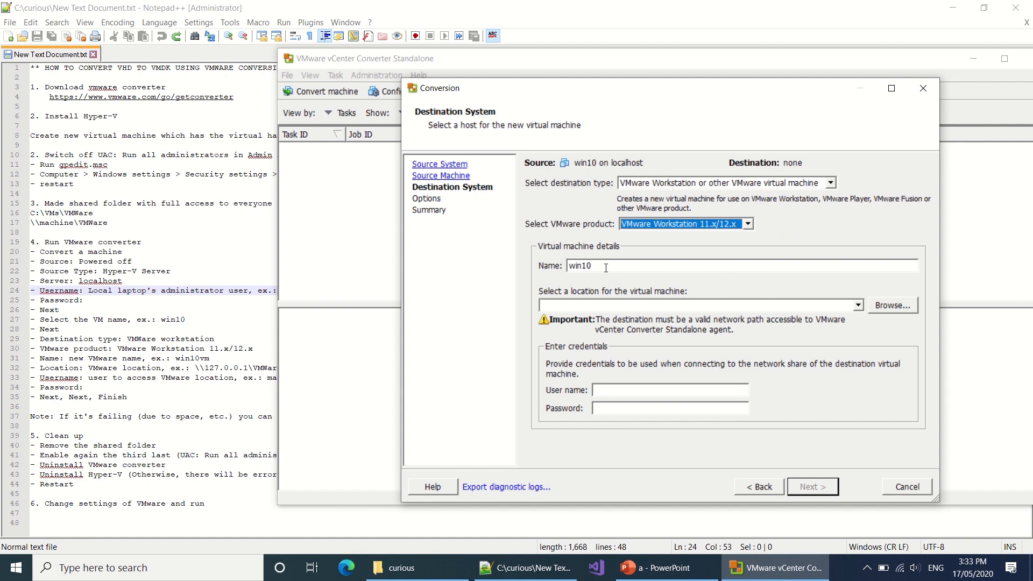
pyautogui.click(640, 305)
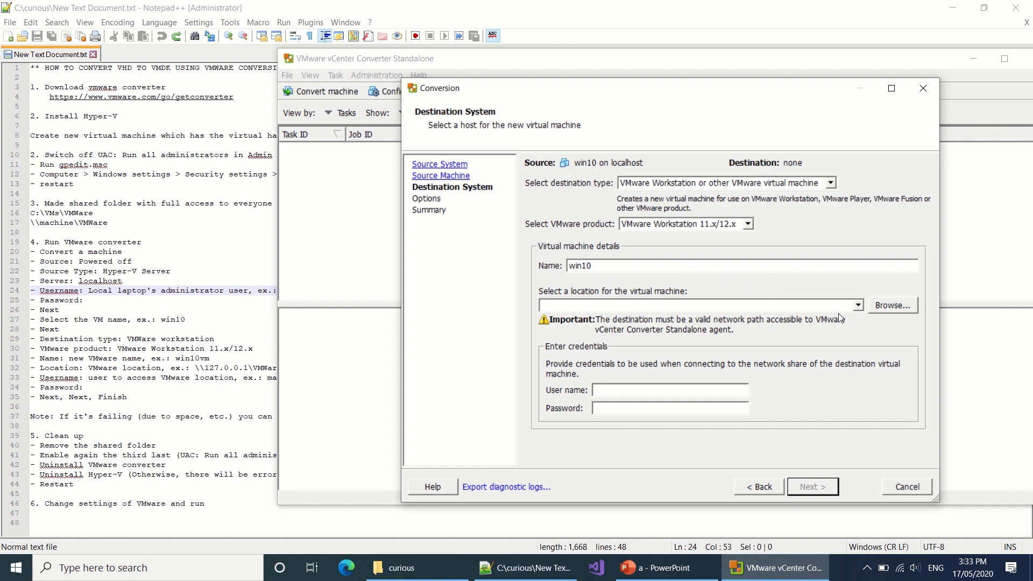
pyautogui.write('\\127.0.0.1\\vm')
# Step: Check the notes for the accepted user name format, then enter the share user name and password
pyautogui.click(161, 385)
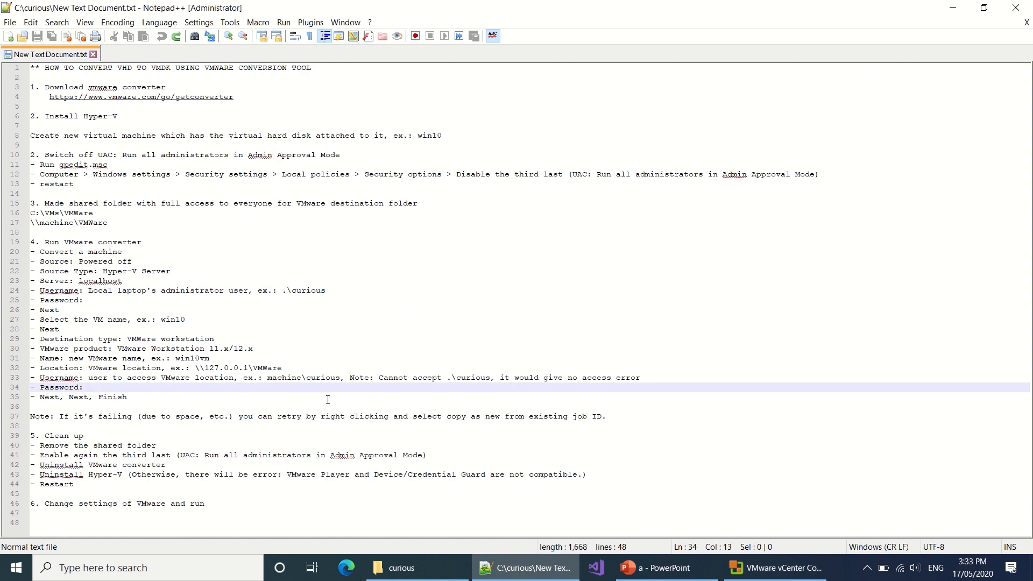
pyautogui.click(382, 377)
pyautogui.moveTo(382, 377); pyautogui.dragTo(490, 377)
pyautogui.hotkey('alt', 'Tab')
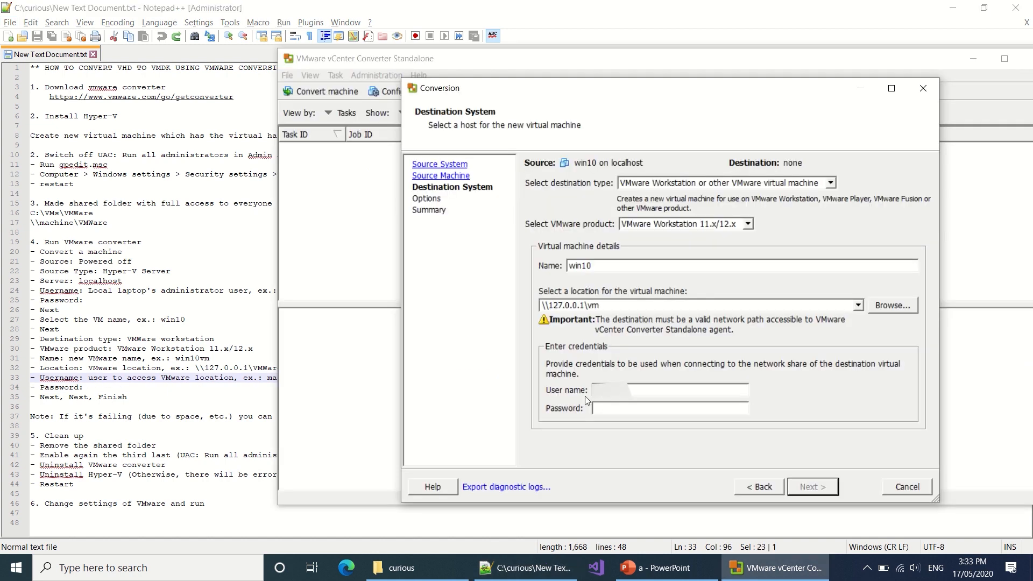
pyautogui.write('\\curious')
pyautogui.press('Tab')
pyautogui.write('**********')
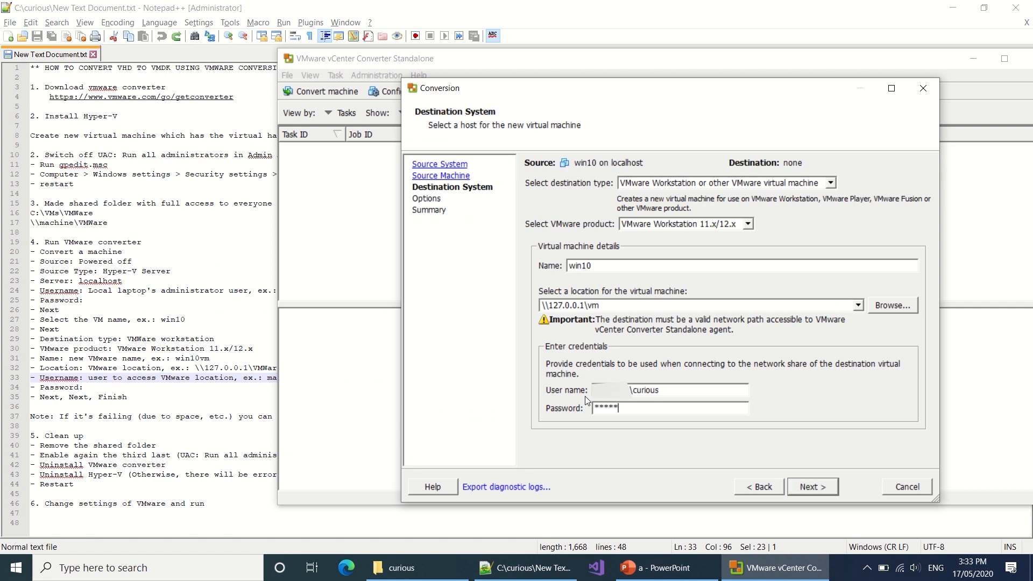
pyautogui.press('Return')
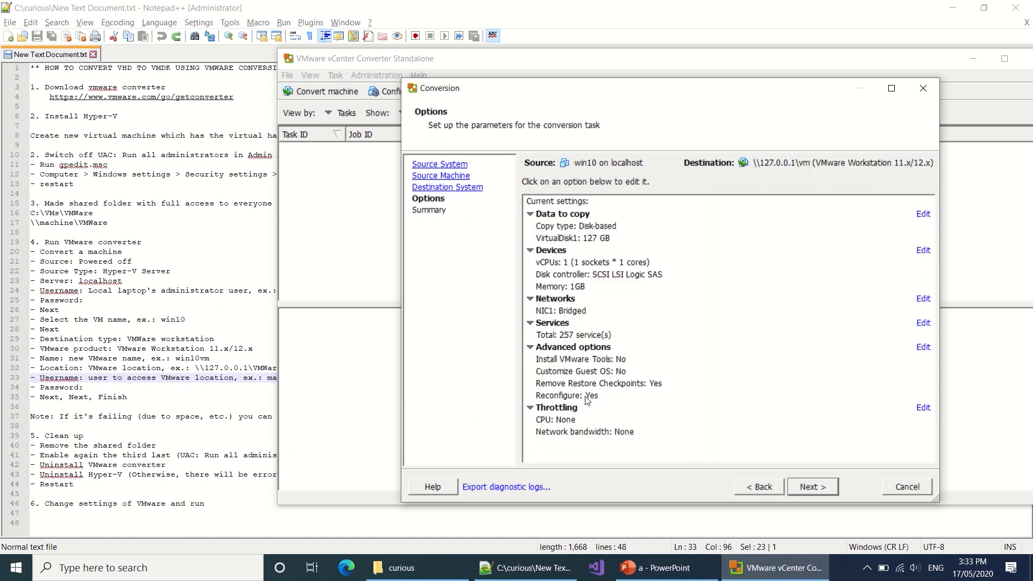
# Step: Keep the default options and finish the wizard to launch conversion task 1
pyautogui.click(802, 486)
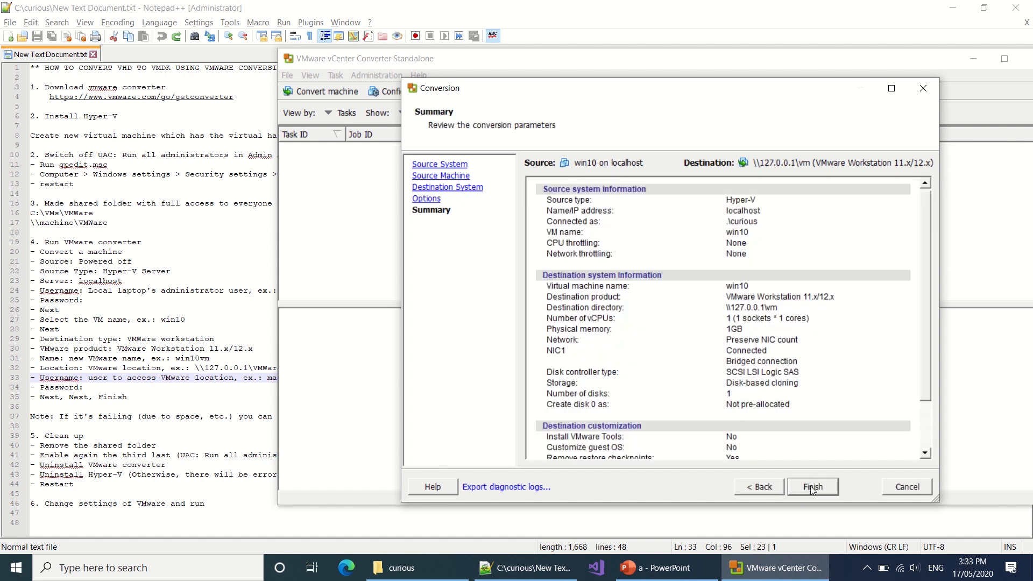
pyautogui.click(809, 486)
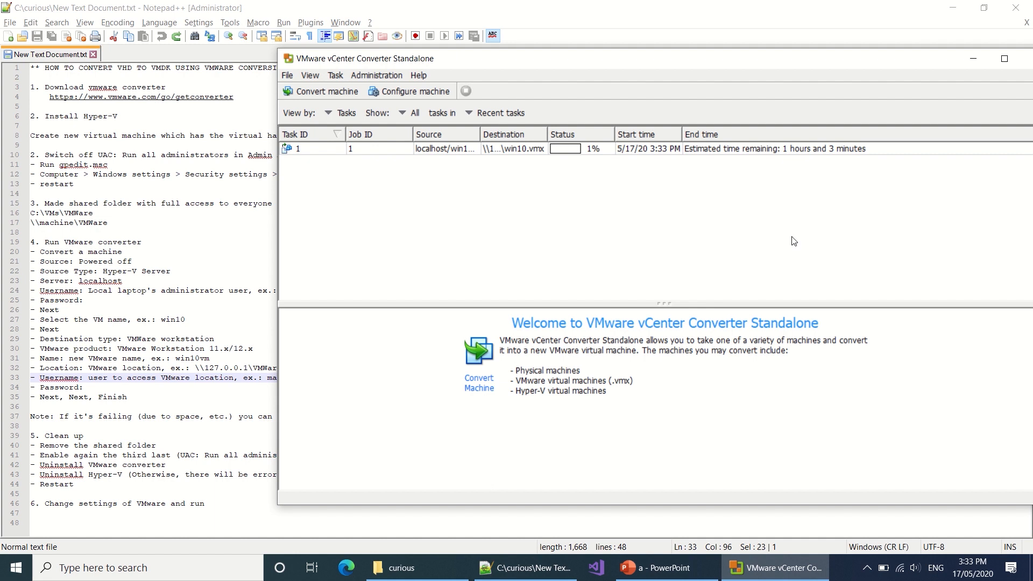
# Step: Highlight the note about the rejected user name format, then view conversion task 1's progress
pyautogui.click(261, 397)
pyautogui.moveTo(269, 377); pyautogui.dragTo(341, 375)
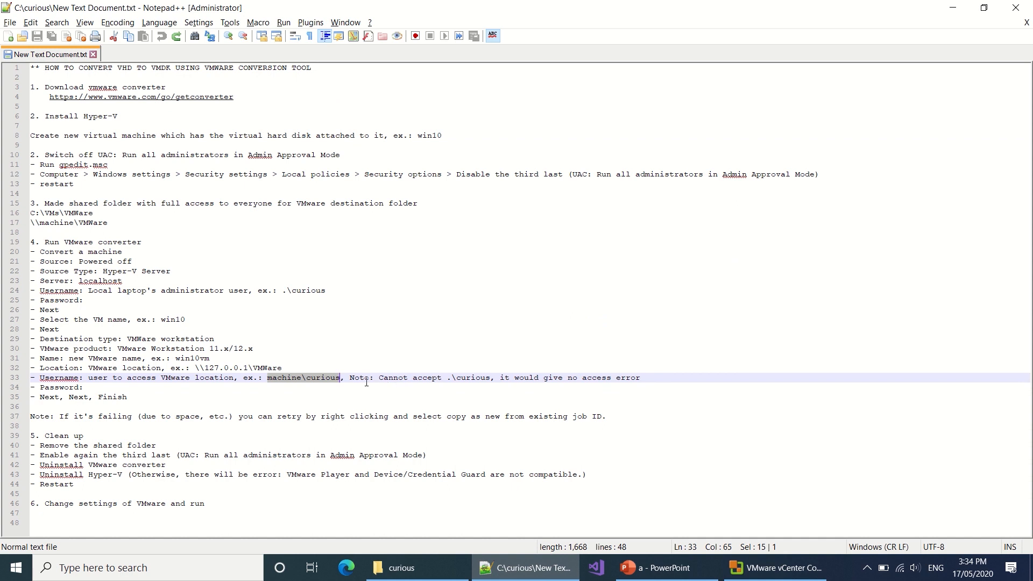
pyautogui.moveTo(378, 378); pyautogui.dragTo(491, 378)
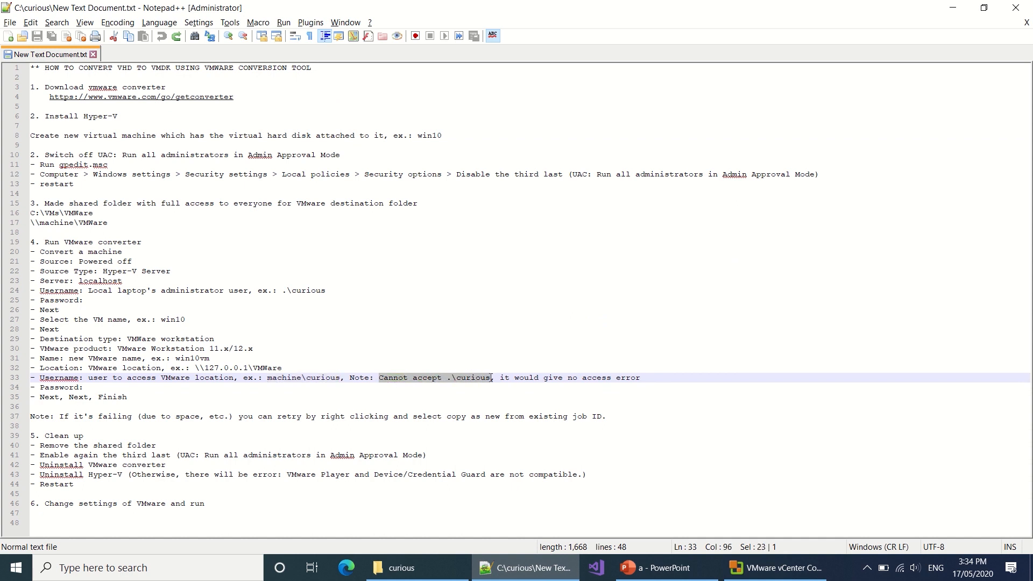
pyautogui.click(768, 572)
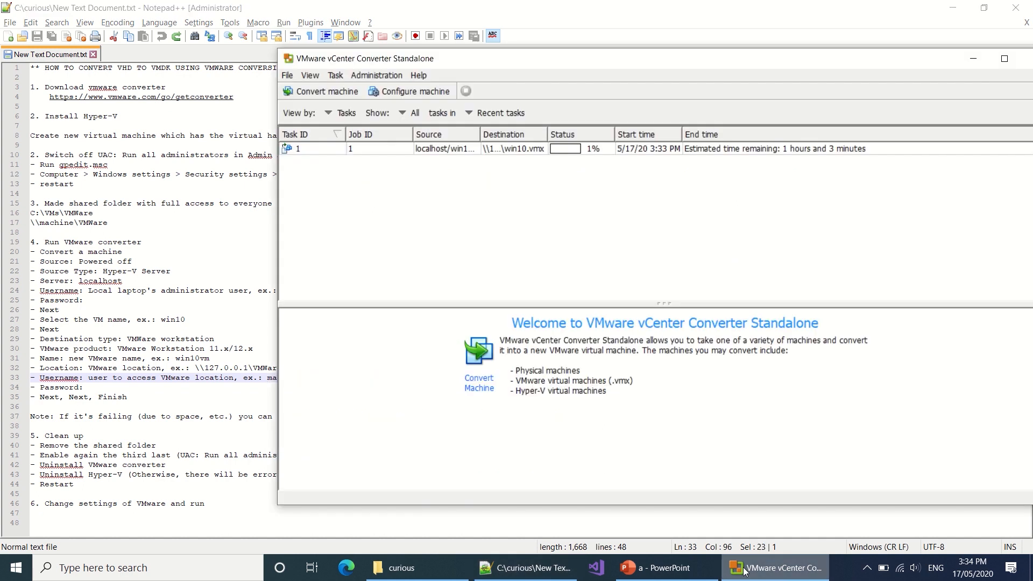
pyautogui.click(628, 151)
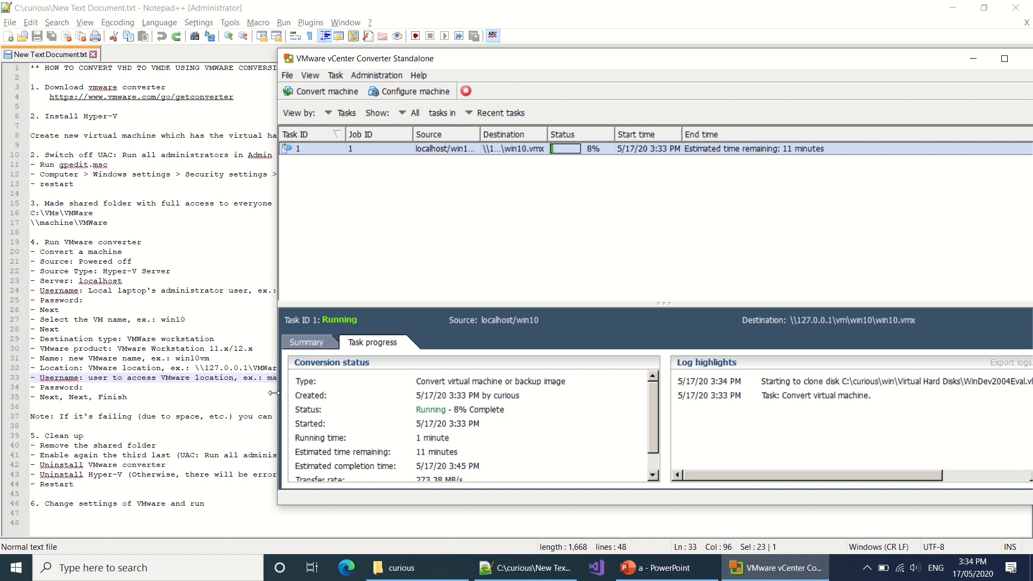
# Step: Highlight the retry note and Clean up heading, then bring up the curious folder in File Explorer
pyautogui.click(253, 416)
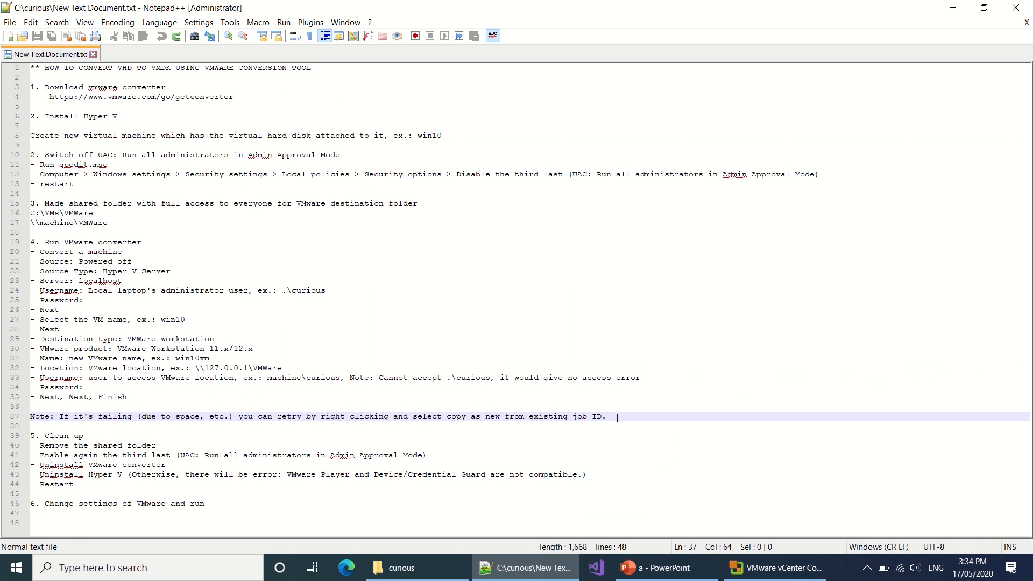
pyautogui.moveTo(617, 416); pyautogui.dragTo(139, 426)
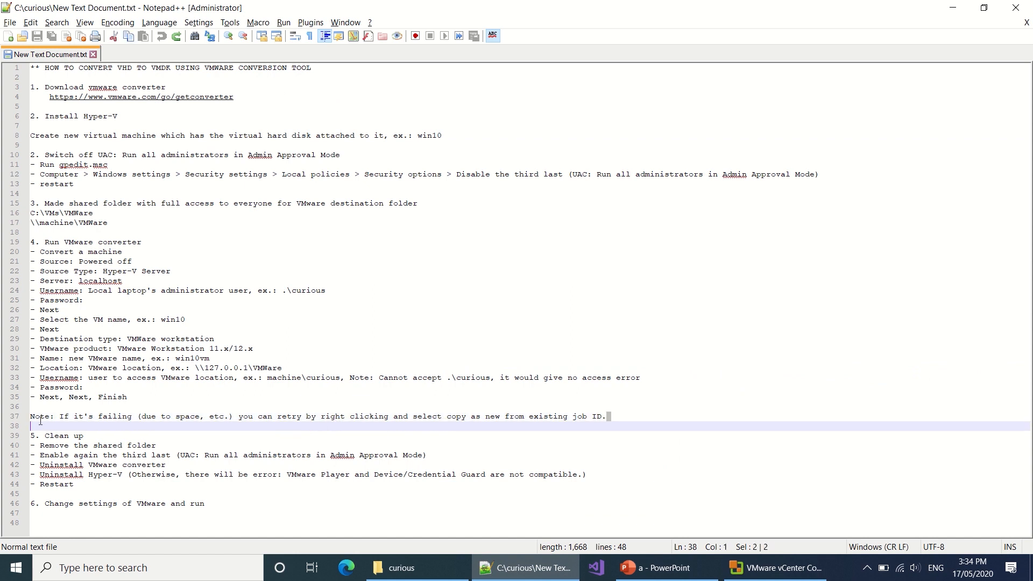
pyautogui.moveTo(41, 420); pyautogui.dragTo(31, 416)
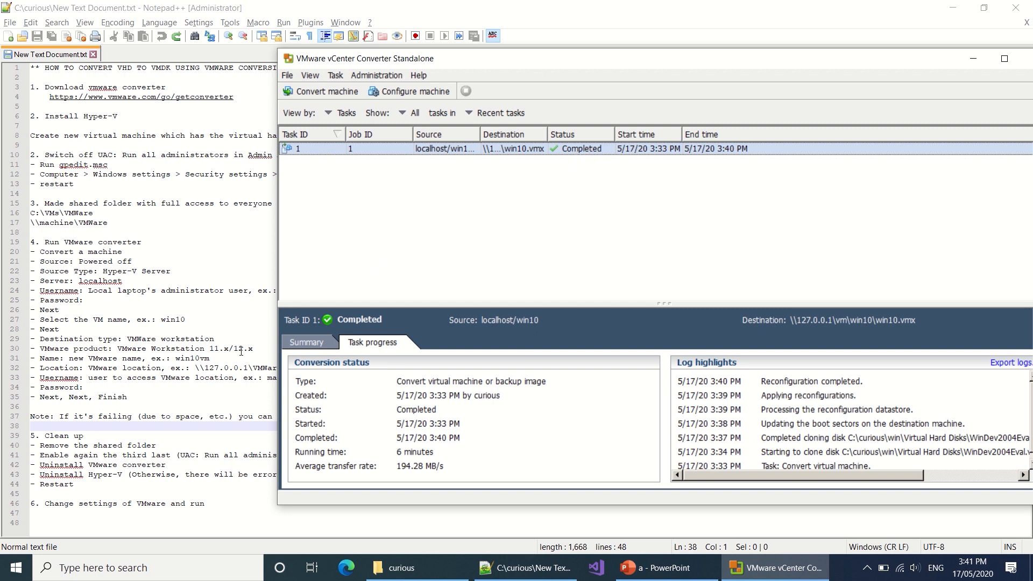
pyautogui.click(117, 437)
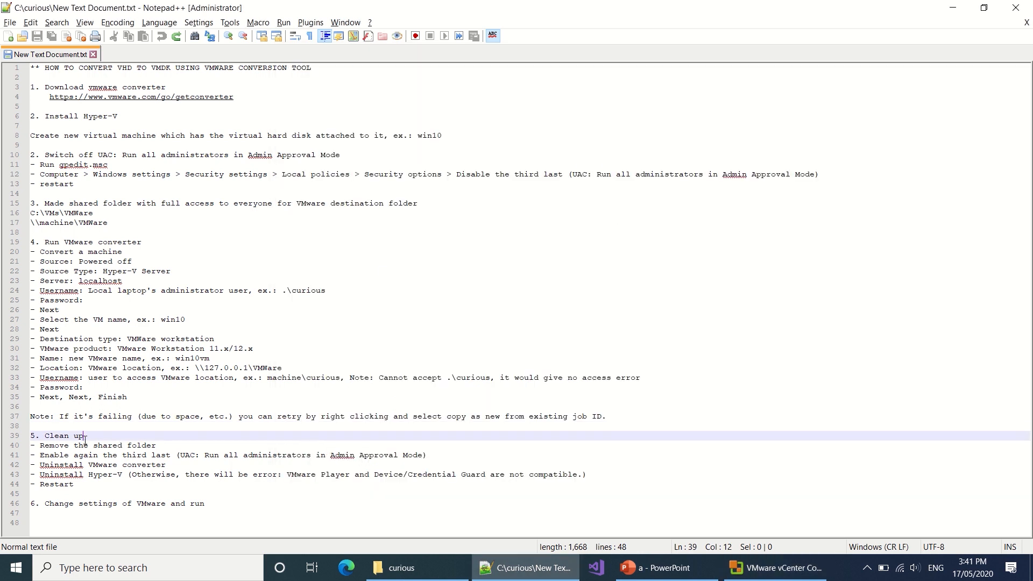
pyautogui.moveTo(84, 437); pyautogui.dragTo(47, 440)
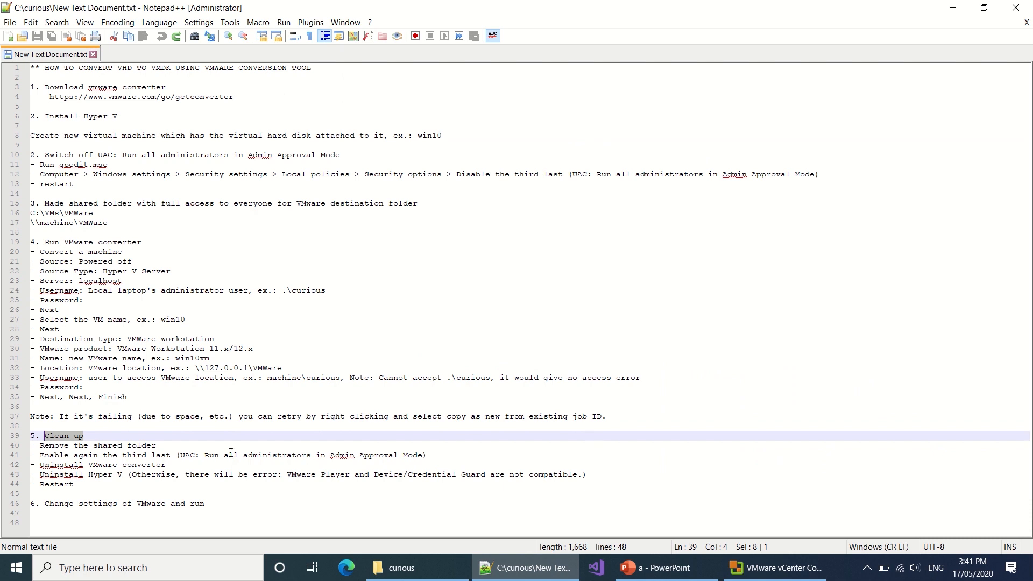
pyautogui.click(401, 567)
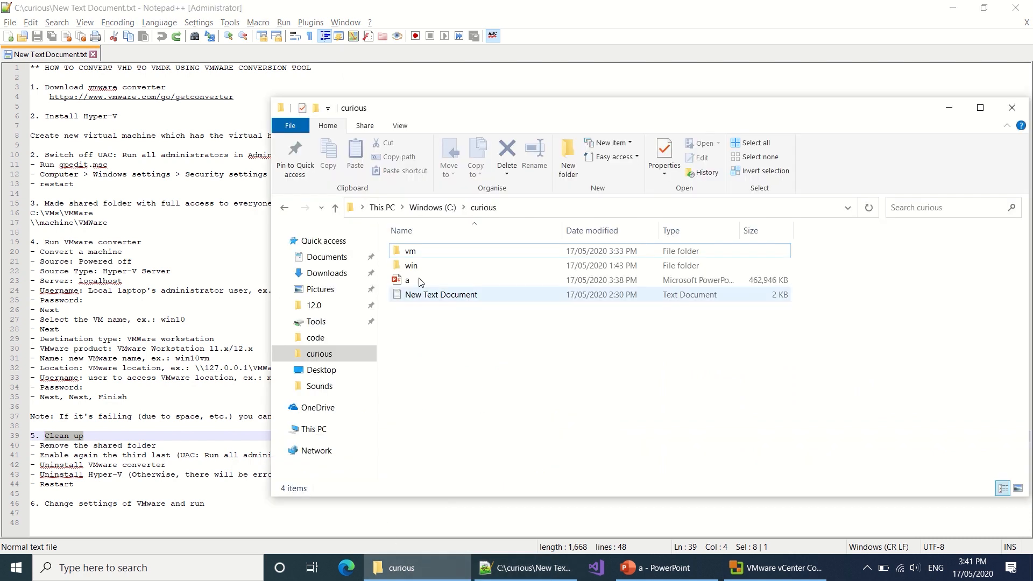
# Step: Turn off sharing for the vm folder and disconnect its connected users
pyautogui.rightClick(413, 251)
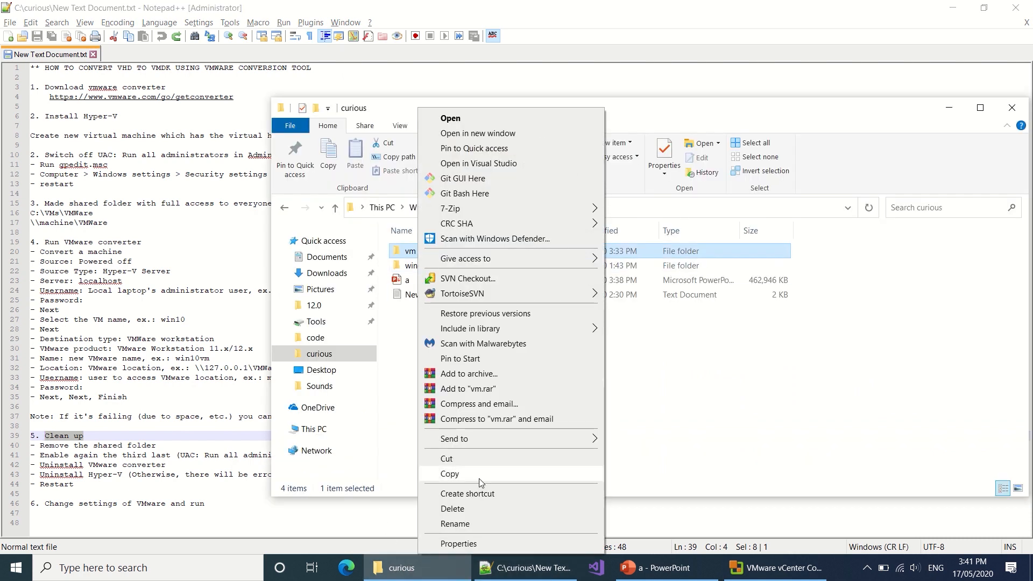
pyautogui.click(459, 544)
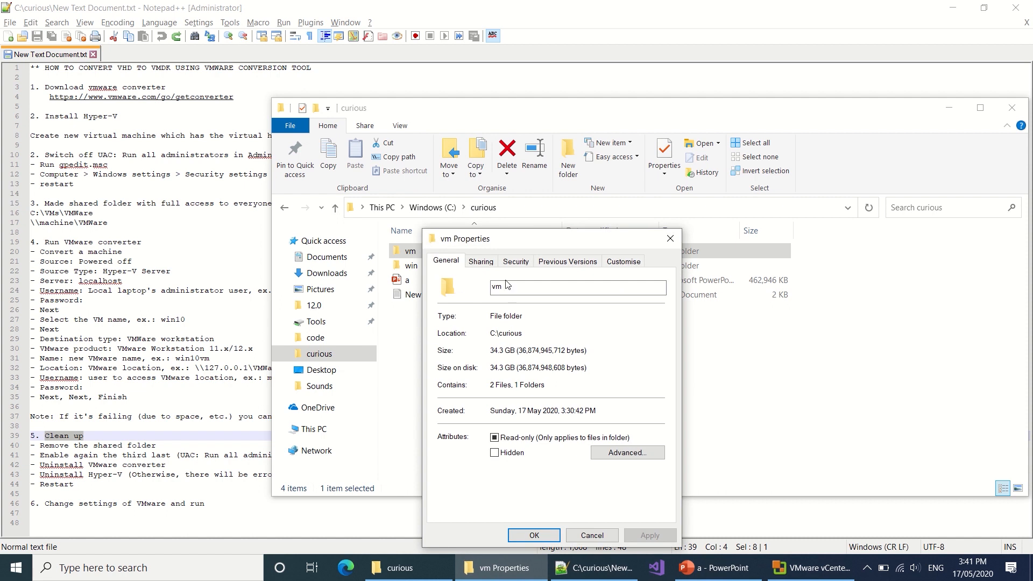
pyautogui.click(481, 262)
pyautogui.click(484, 353)
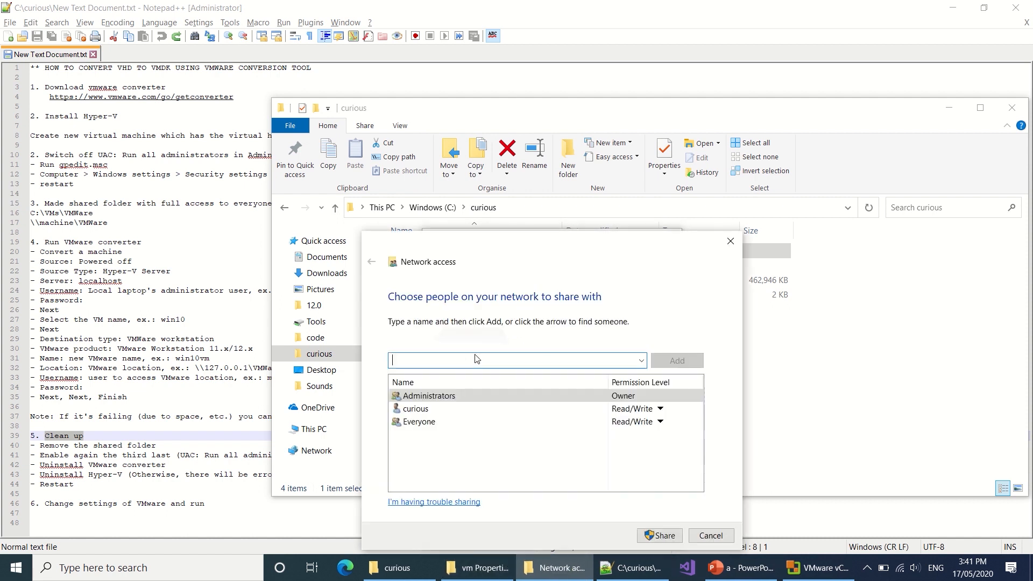
pyautogui.click(711, 535)
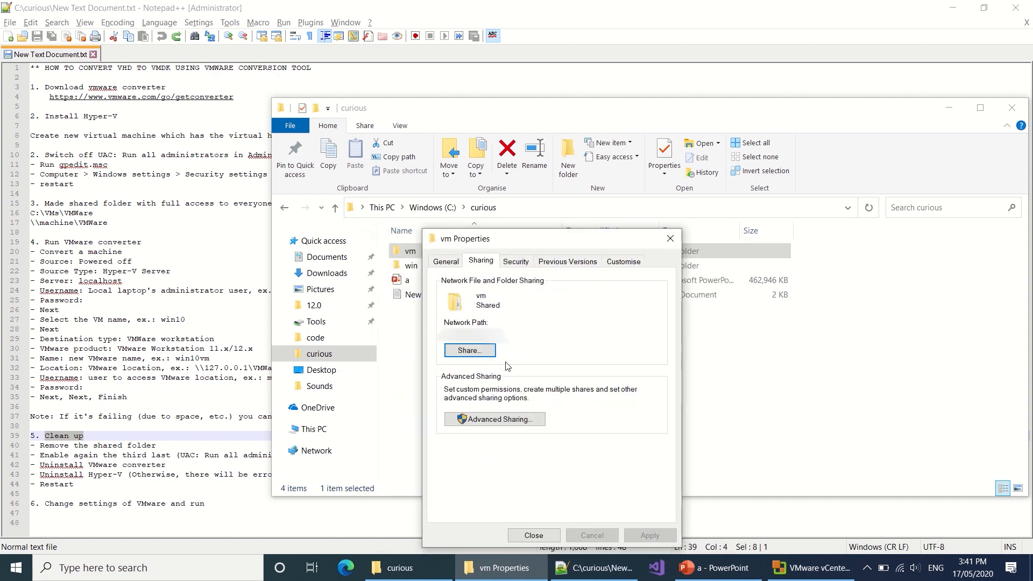
pyautogui.click(495, 419)
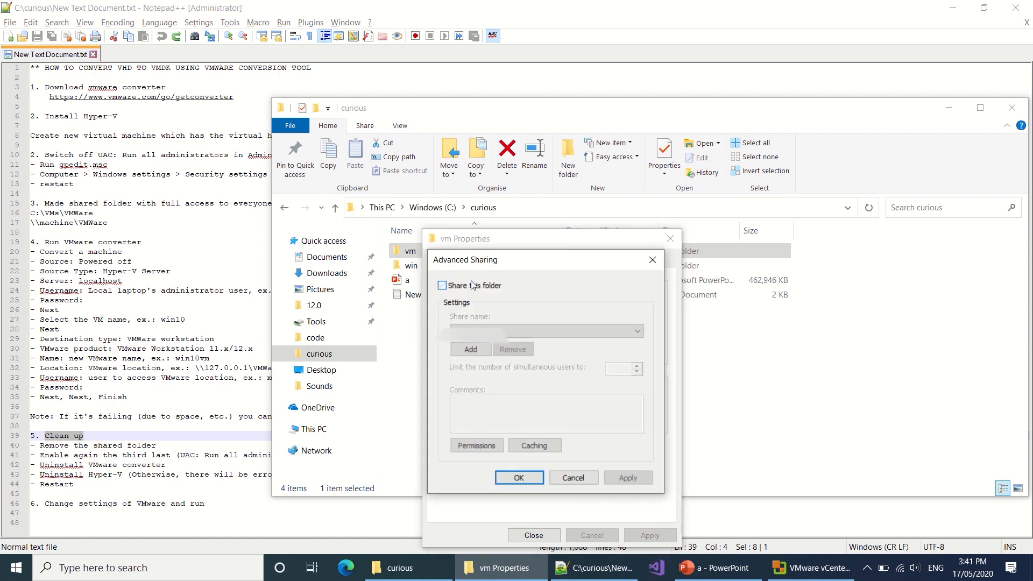
pyautogui.click(519, 475)
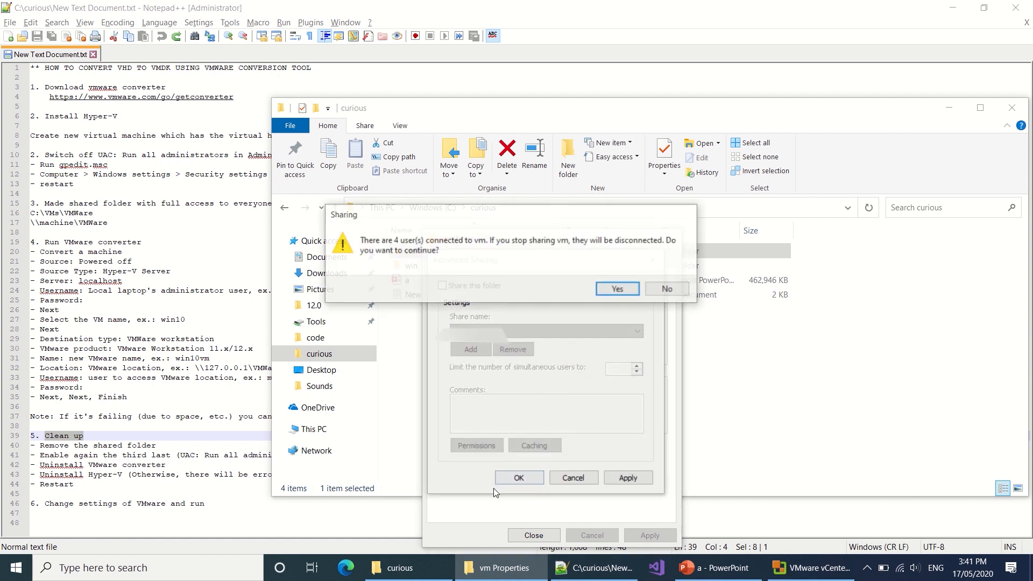
pyautogui.click(619, 290)
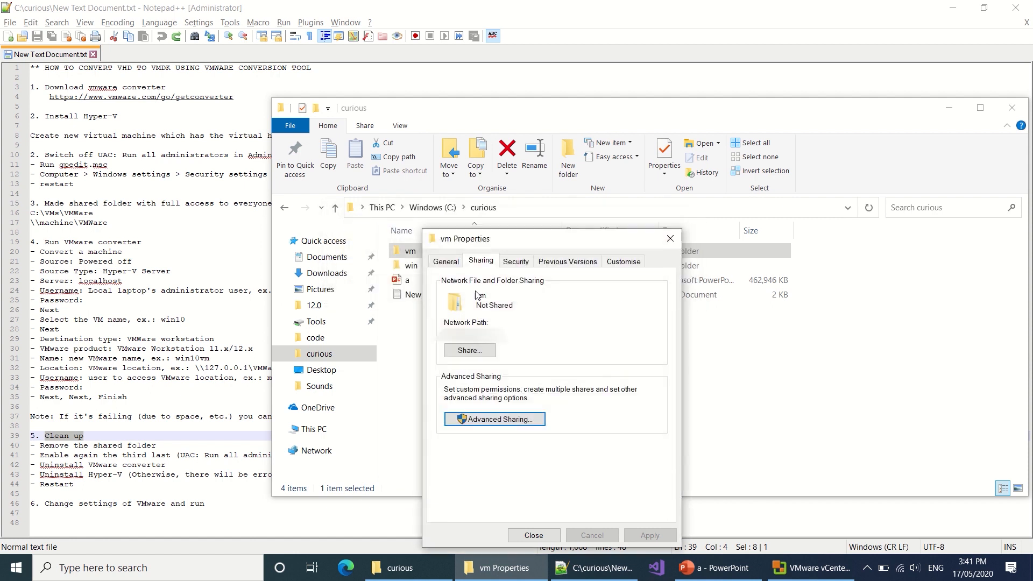
# Step: Close the converter and remove Everyone from the vm folder's permissions, leaving only SYSTEM
pyautogui.click(516, 263)
pyautogui.click(801, 567)
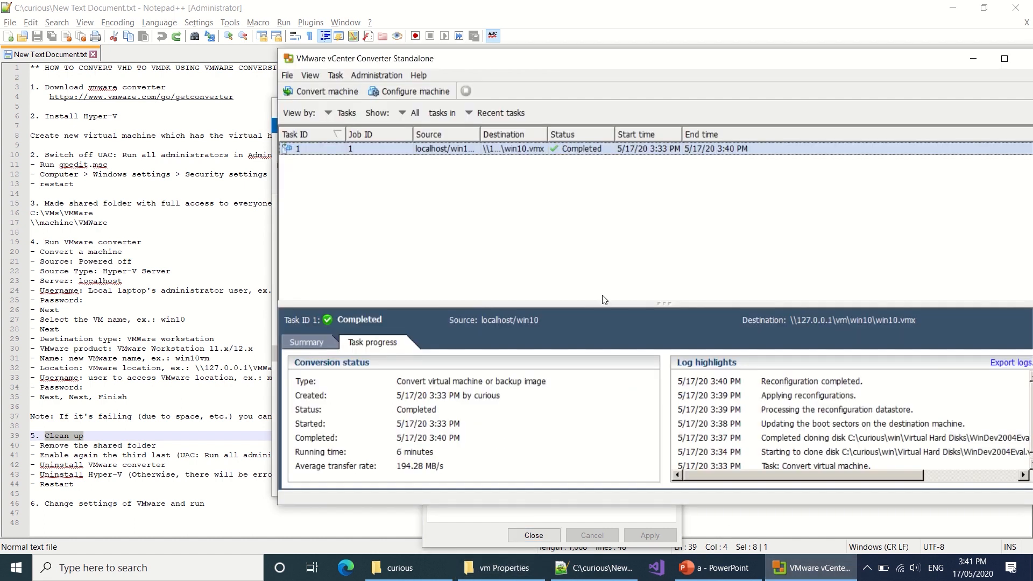
pyautogui.doubleClick(288, 60)
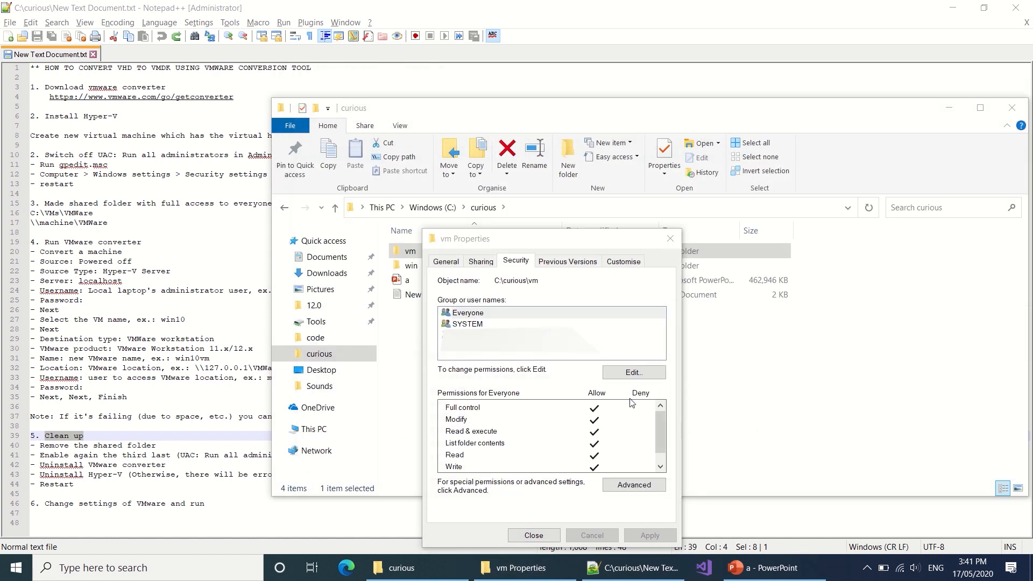
pyautogui.click(480, 317)
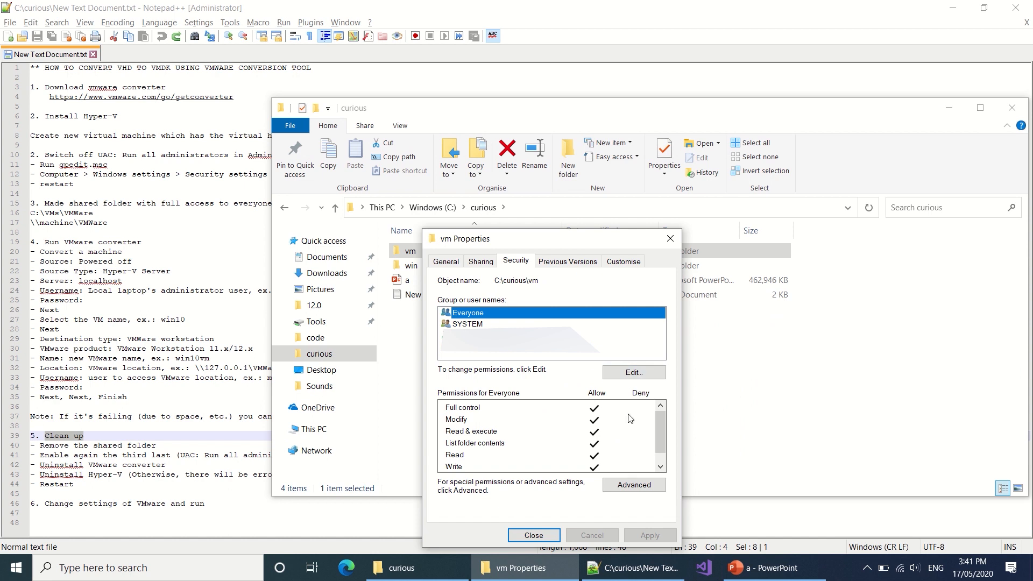
pyautogui.click(633, 372)
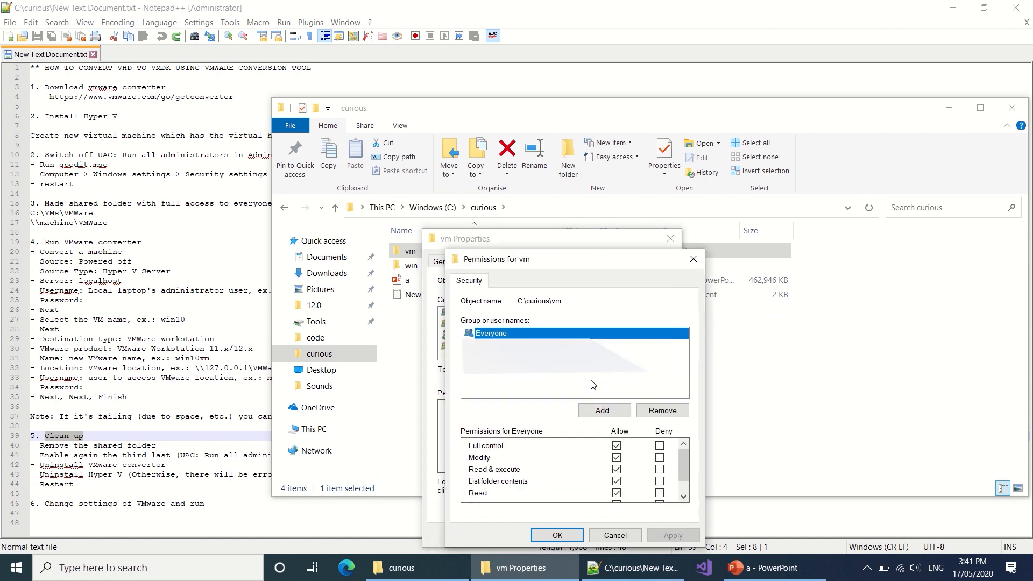
pyautogui.click(666, 410)
pyautogui.click(557, 535)
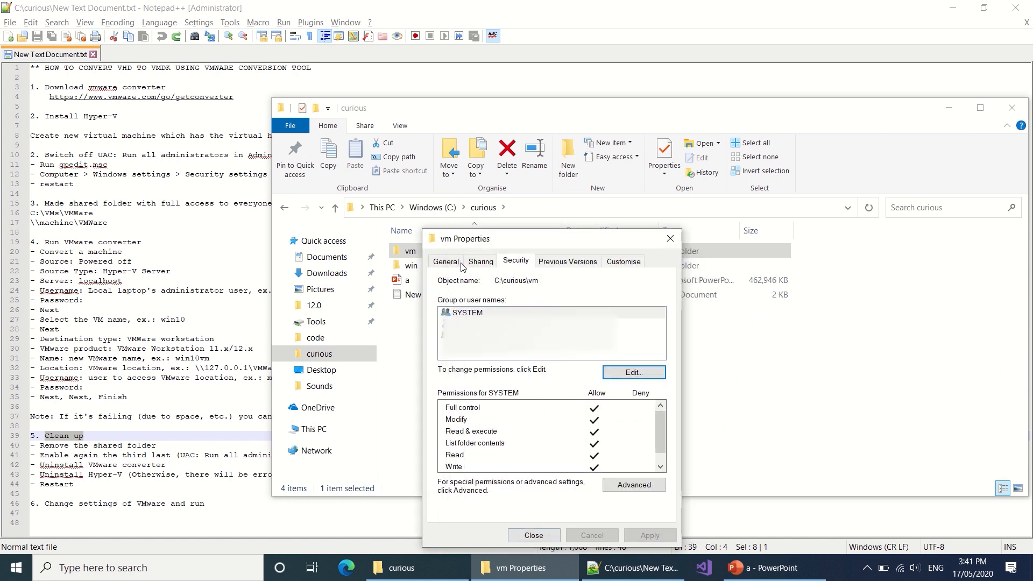
pyautogui.click(535, 534)
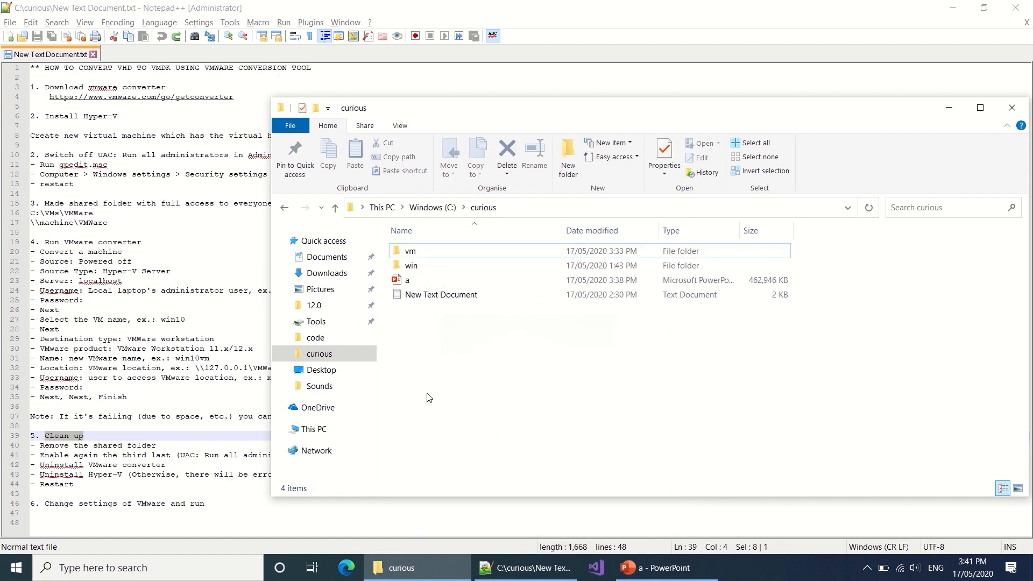
pyautogui.click(156, 458)
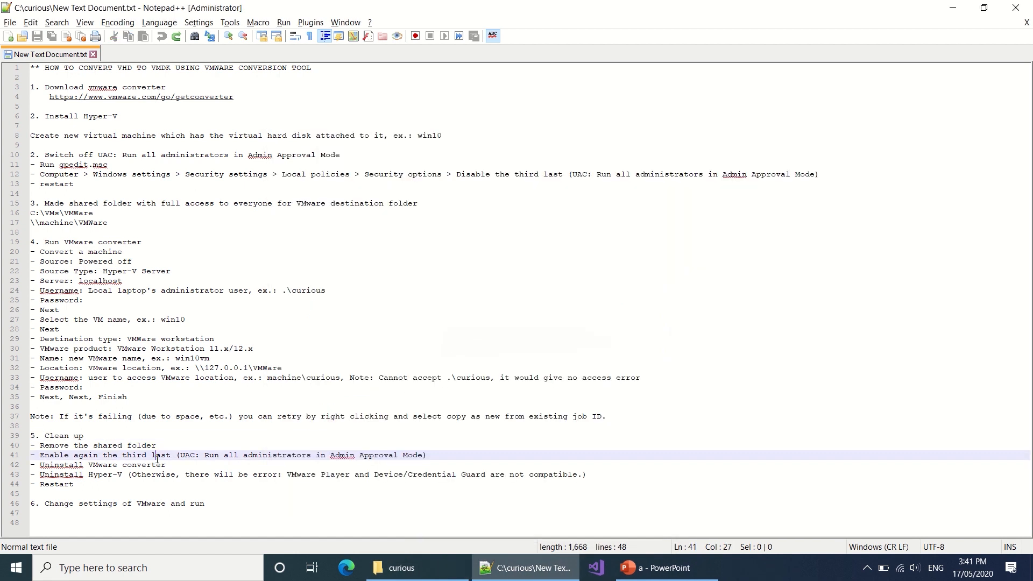
# Step: Launch gpedit.msc and navigate to Local Policies > Security Options
pyautogui.click(259, 457)
pyautogui.press('super+r')
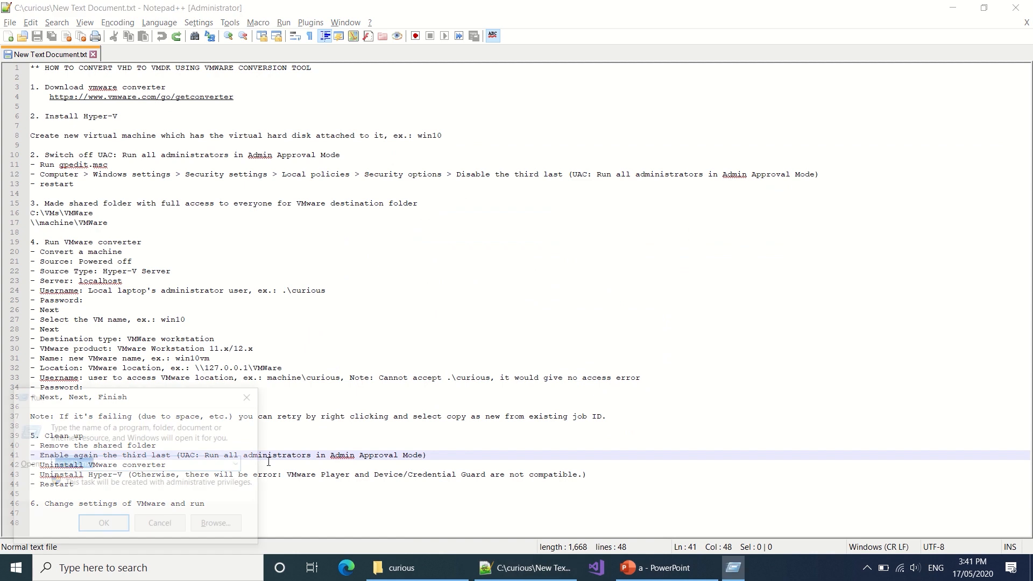
pyautogui.press('Return')
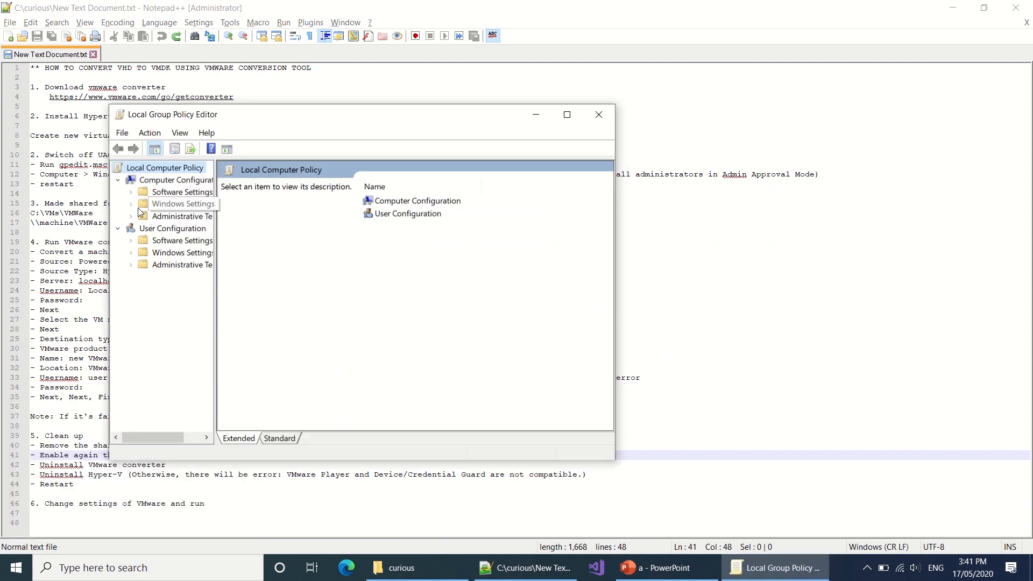
pyautogui.click(131, 205)
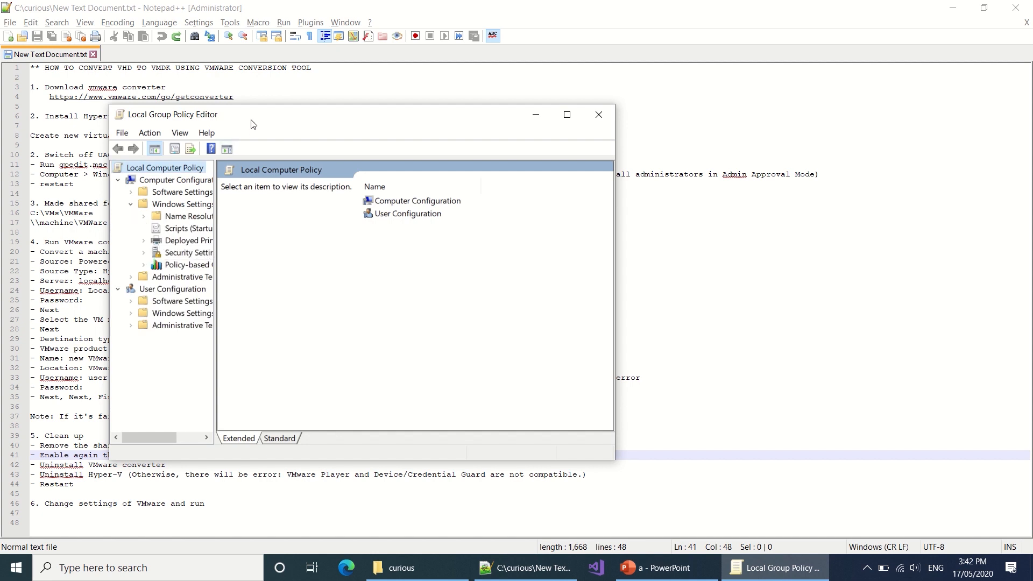
pyautogui.moveTo(250, 124); pyautogui.dragTo(502, 205)
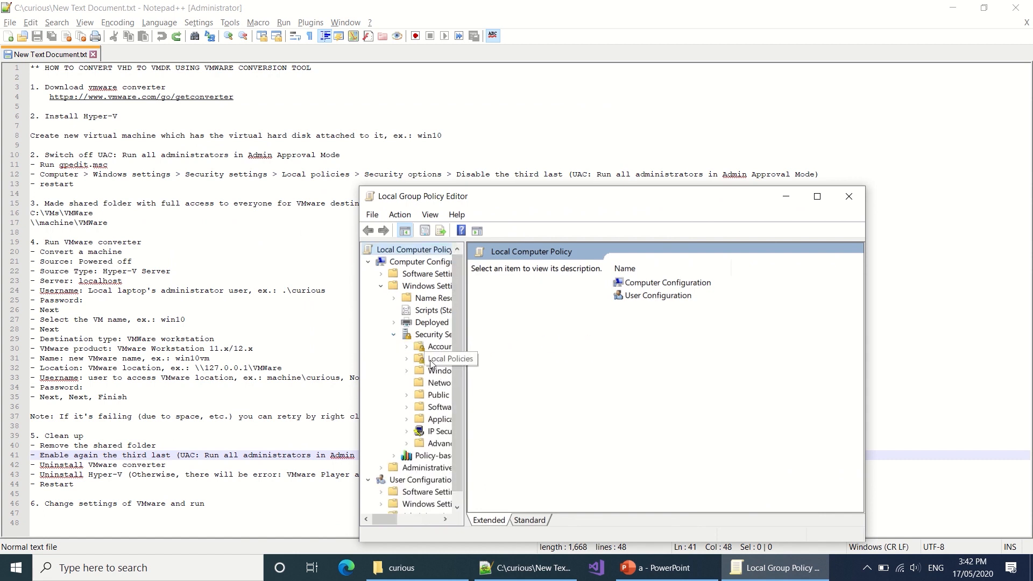
pyautogui.click(430, 360)
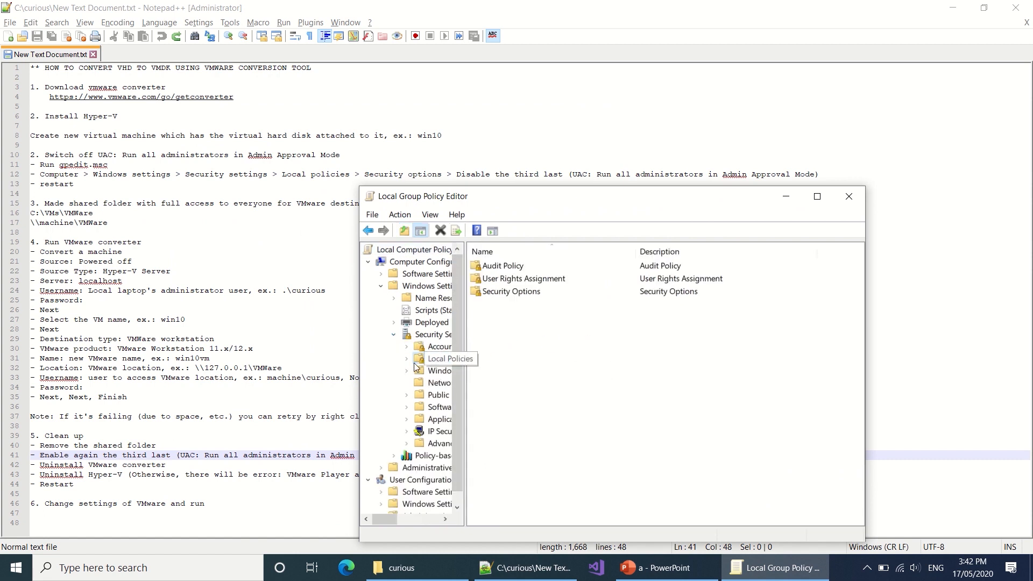
pyautogui.click(411, 362)
pyautogui.click(442, 395)
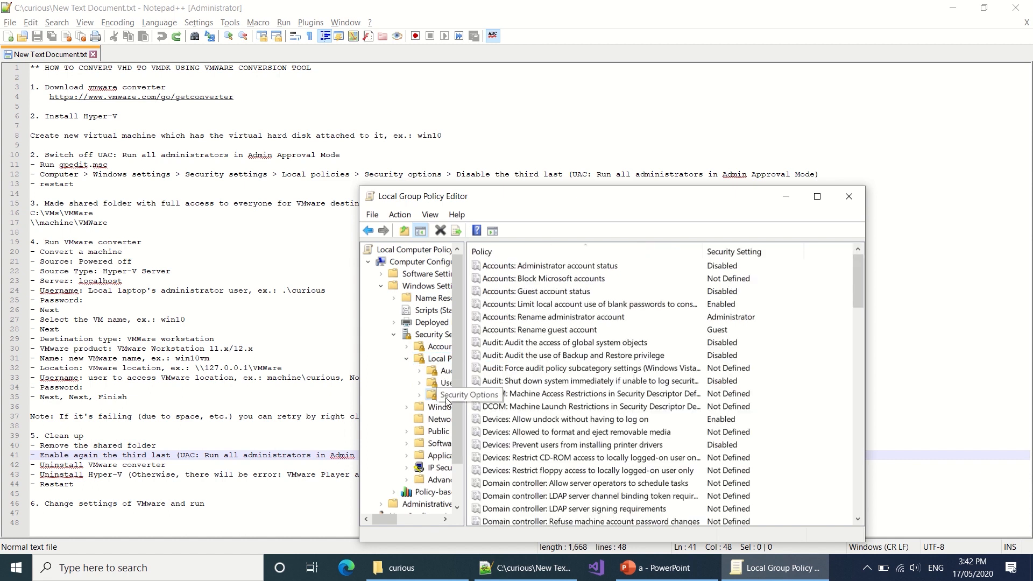
# Step: Enable 'User Account Control: Run all administrators in Admin Approval Mode' and close the editor
pyautogui.scroll(-20, 670, 398)
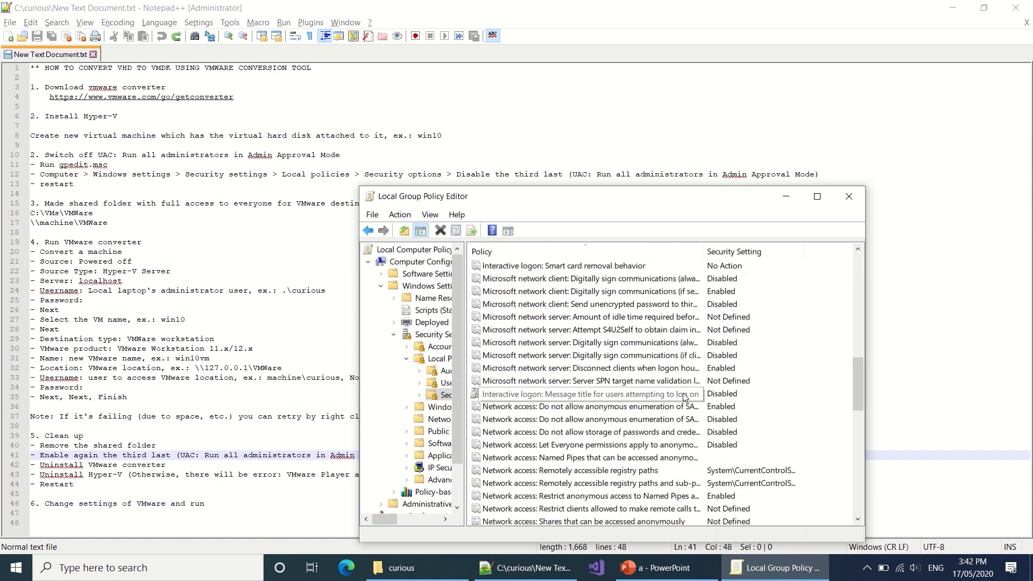
pyautogui.scroll(-2, 684, 398)
pyautogui.rightClick(686, 486)
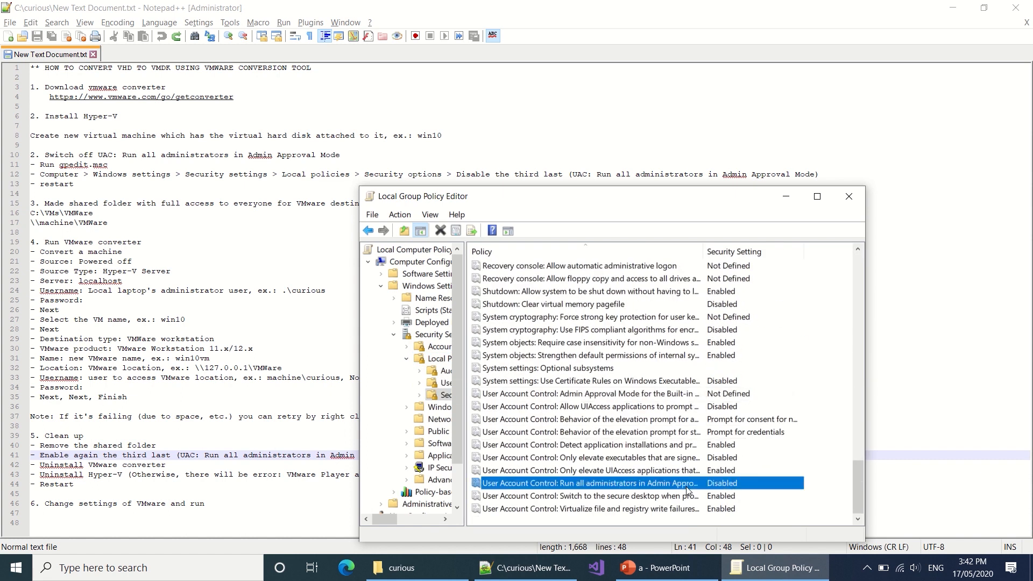
pyautogui.click(723, 496)
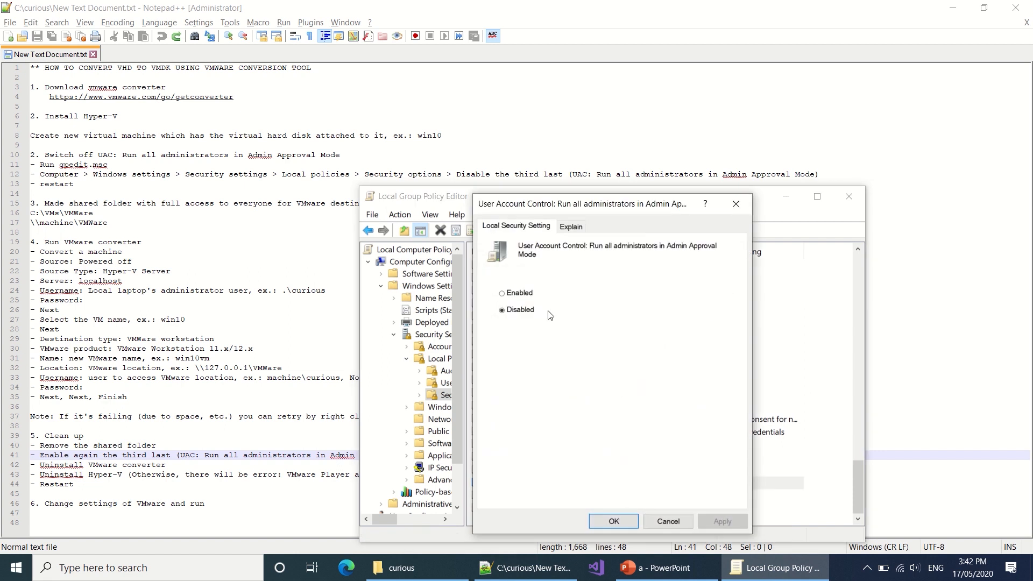
pyautogui.click(520, 293)
pyautogui.click(613, 521)
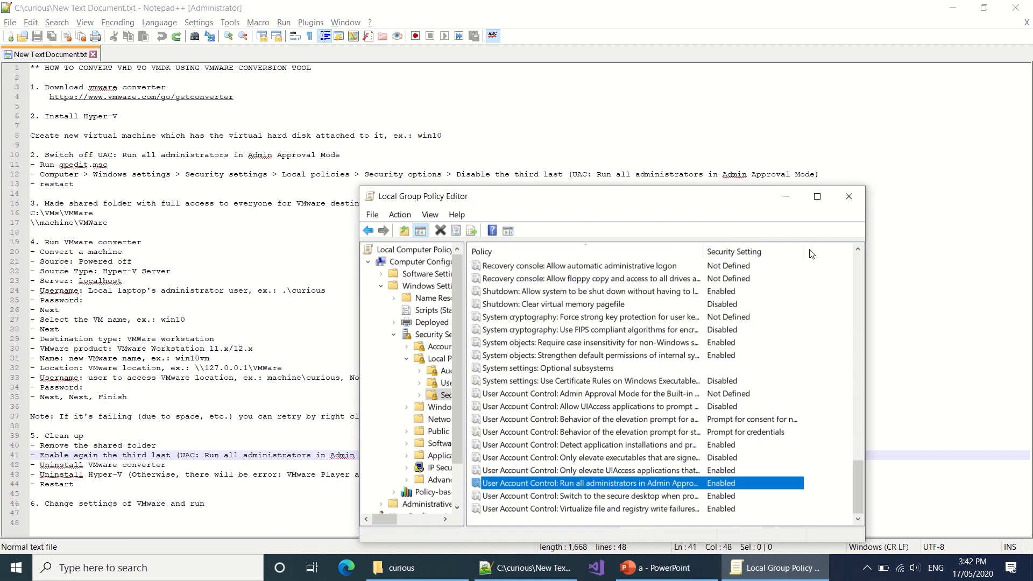
pyautogui.click(848, 196)
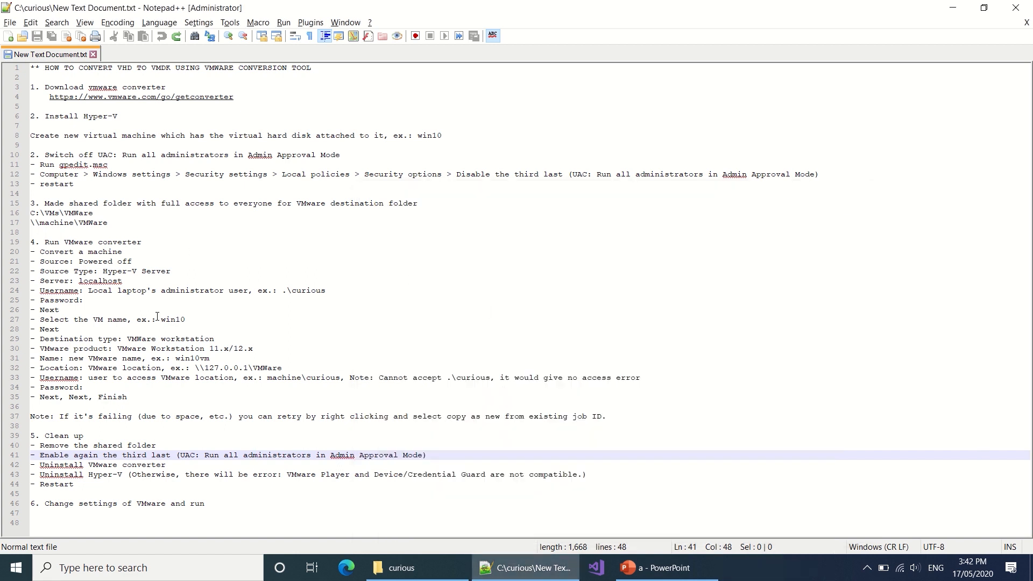
# Step: Open Control Panel from Start search and uninstall VMware vCenter Converter Standalone from Programs and Features
pyautogui.moveTo(164, 466); pyautogui.dragTo(47, 468)
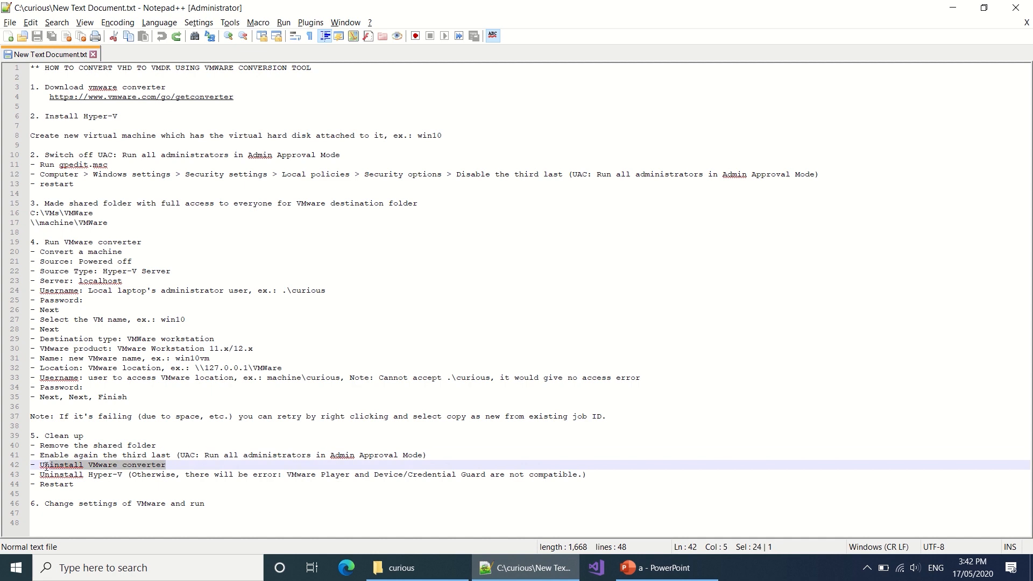
pyautogui.press('super')
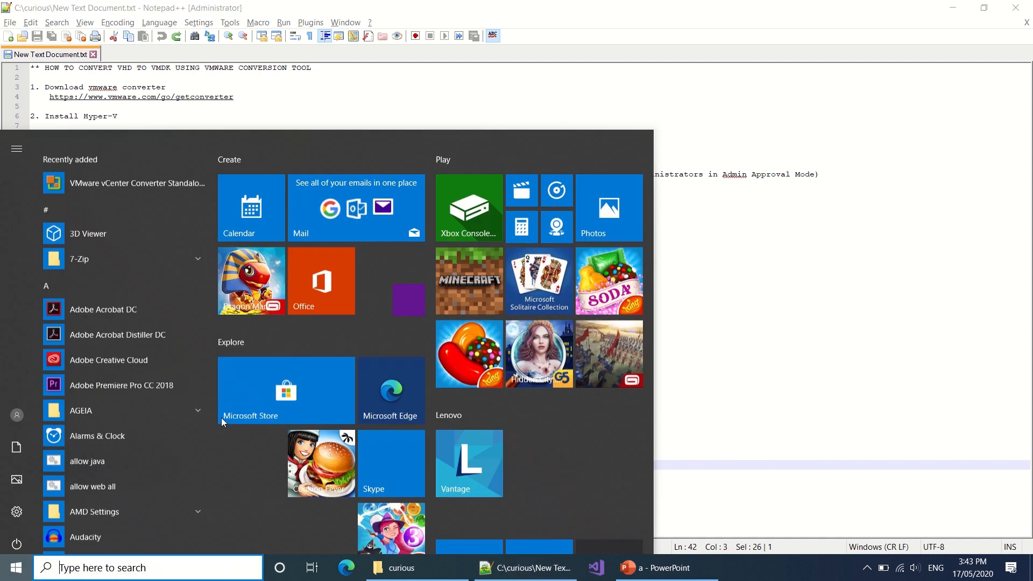
pyautogui.write('control')
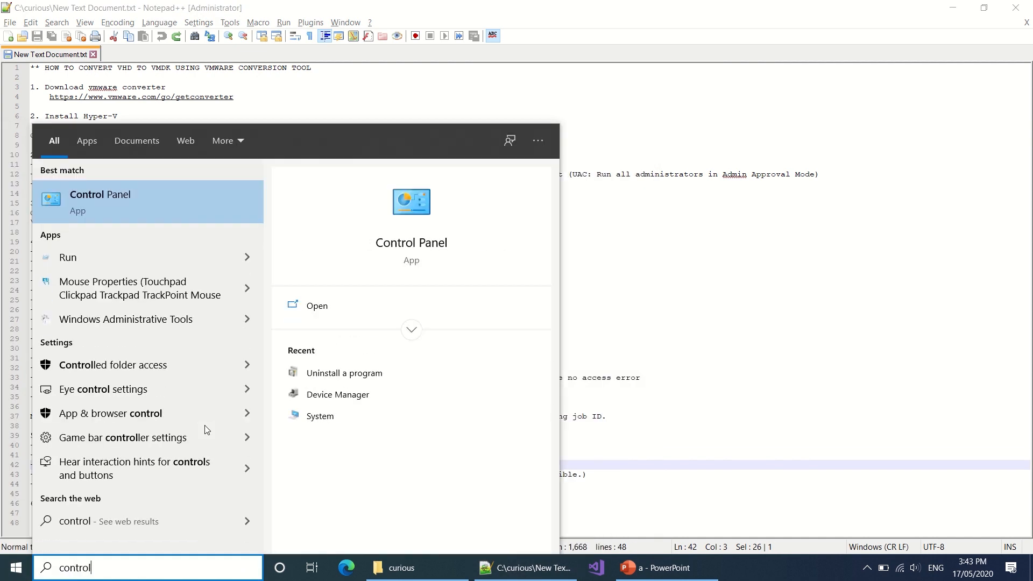
pyautogui.press('Return')
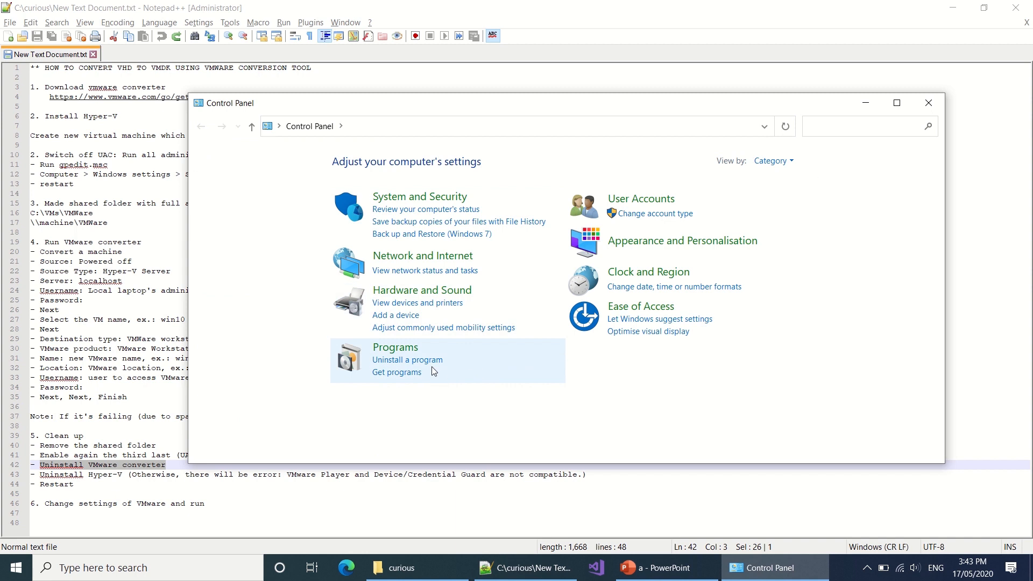
pyautogui.click(413, 360)
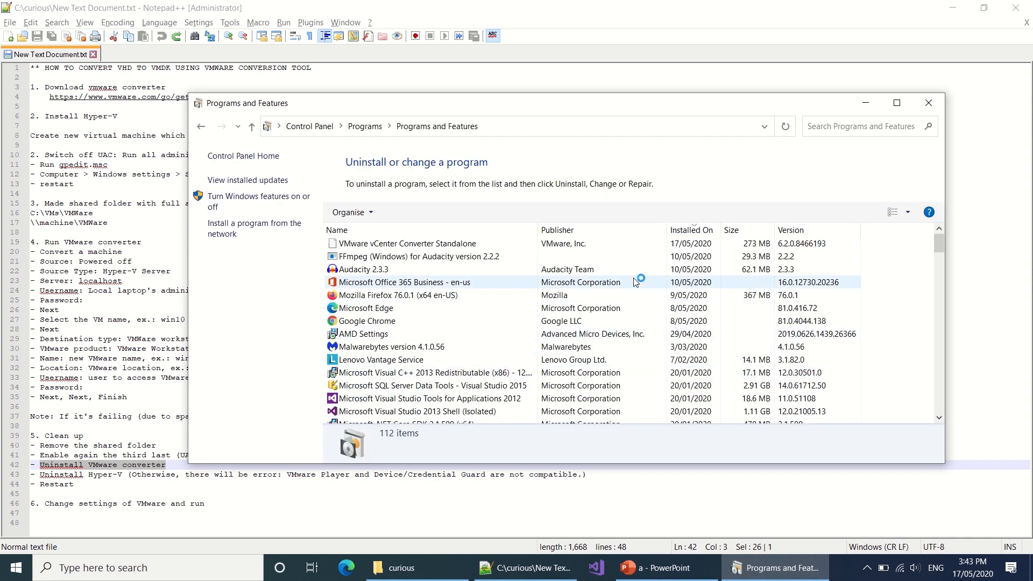
pyautogui.rightClick(425, 247)
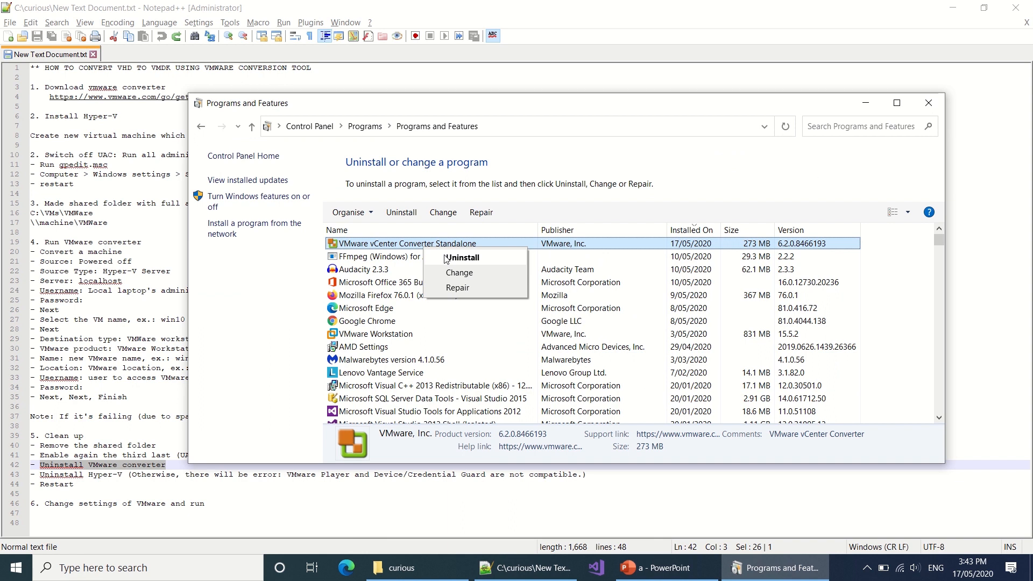
pyautogui.click(446, 259)
pyautogui.click(588, 285)
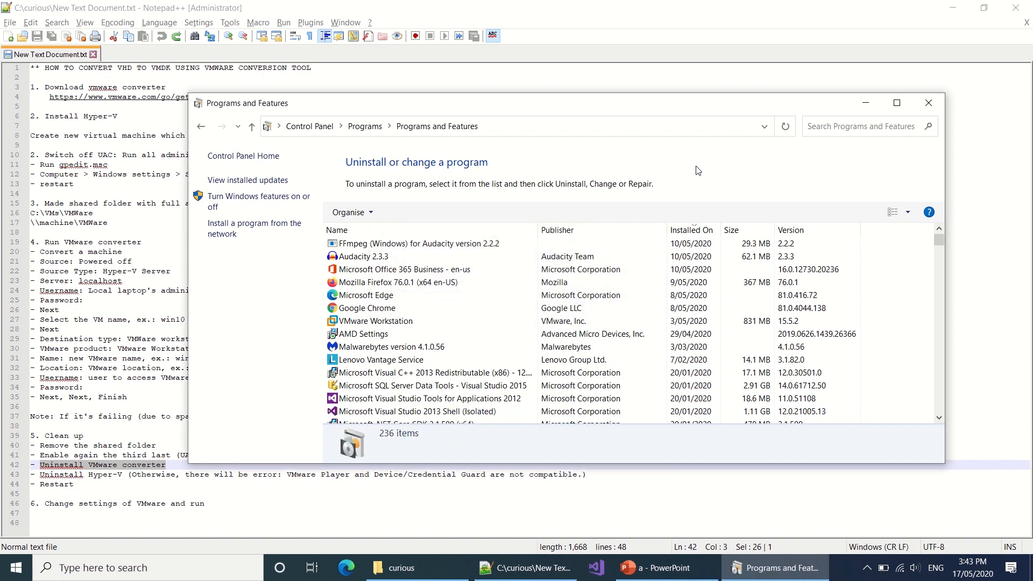
# Step: Close Programs and Features and uncheck Hyper-V in the Windows Features dialog
pyautogui.click(927, 104)
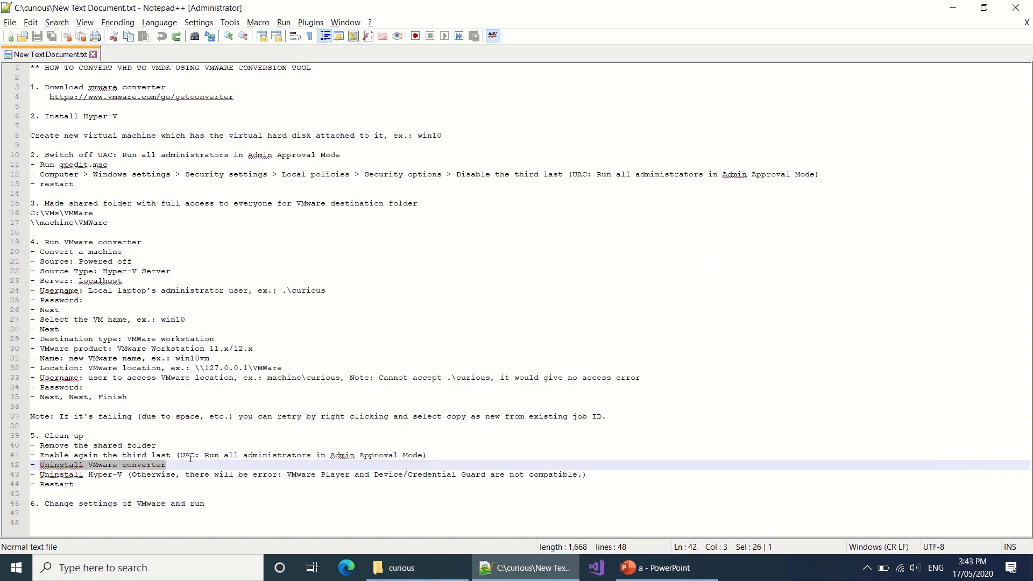
pyautogui.moveTo(126, 478); pyautogui.dragTo(46, 480)
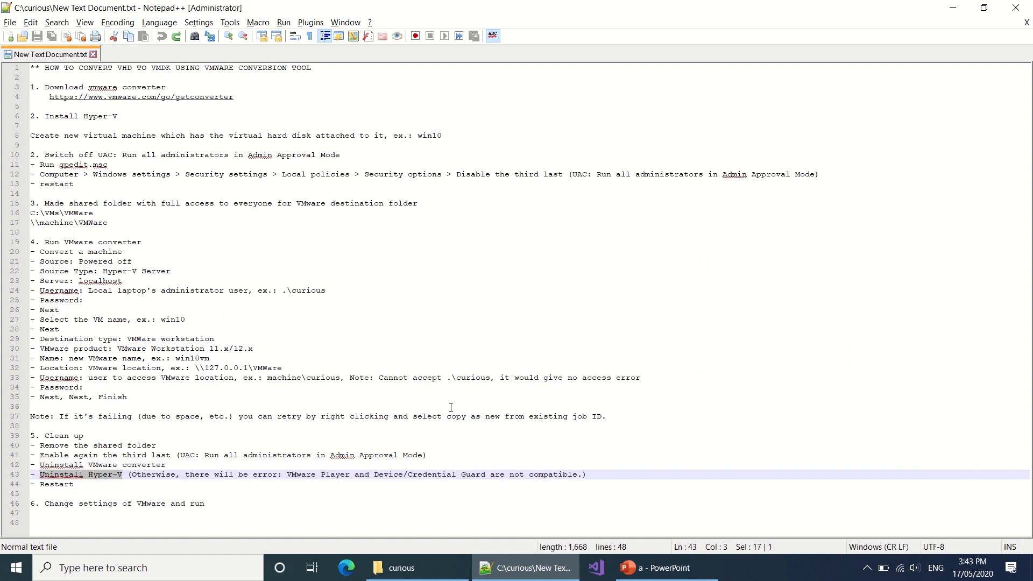
pyautogui.press('super')
pyautogui.write('windows')
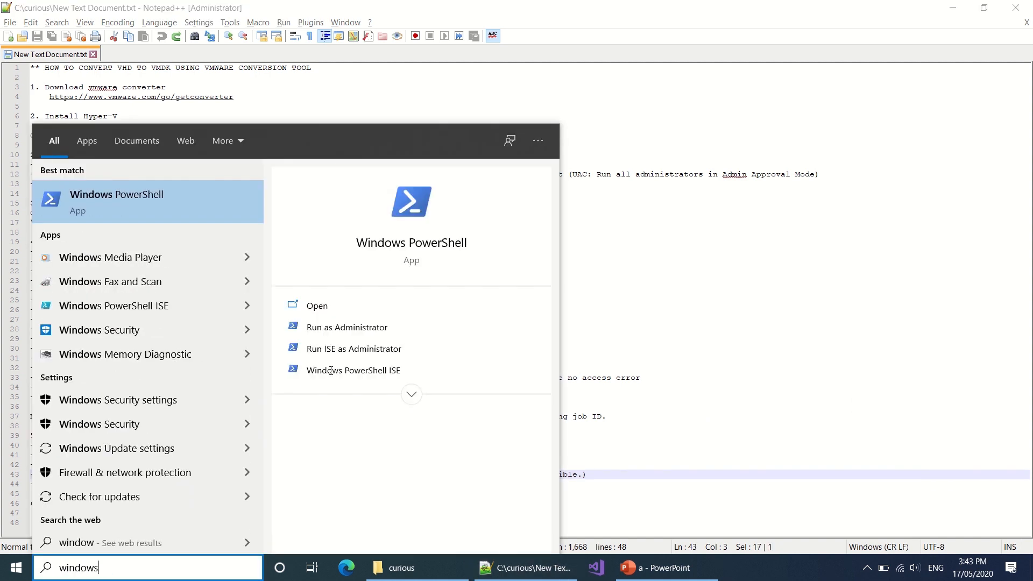
pyautogui.write(' featu')
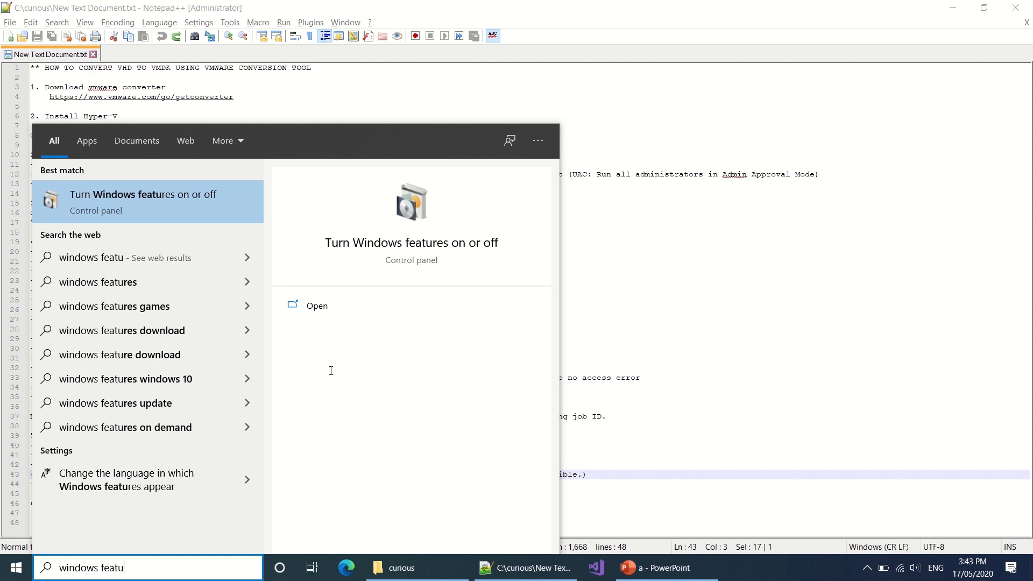
pyautogui.press('Return')
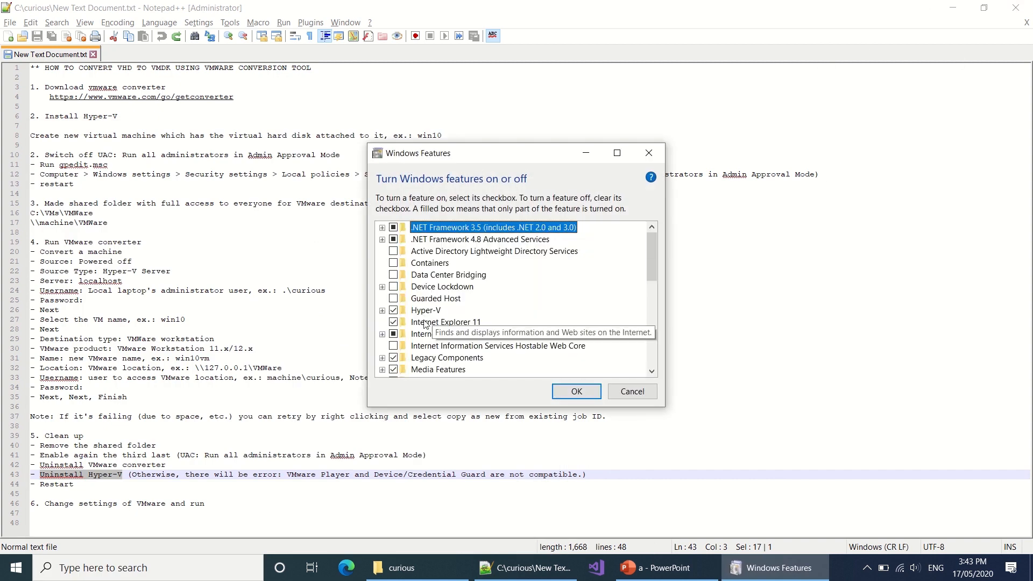
pyautogui.click(393, 310)
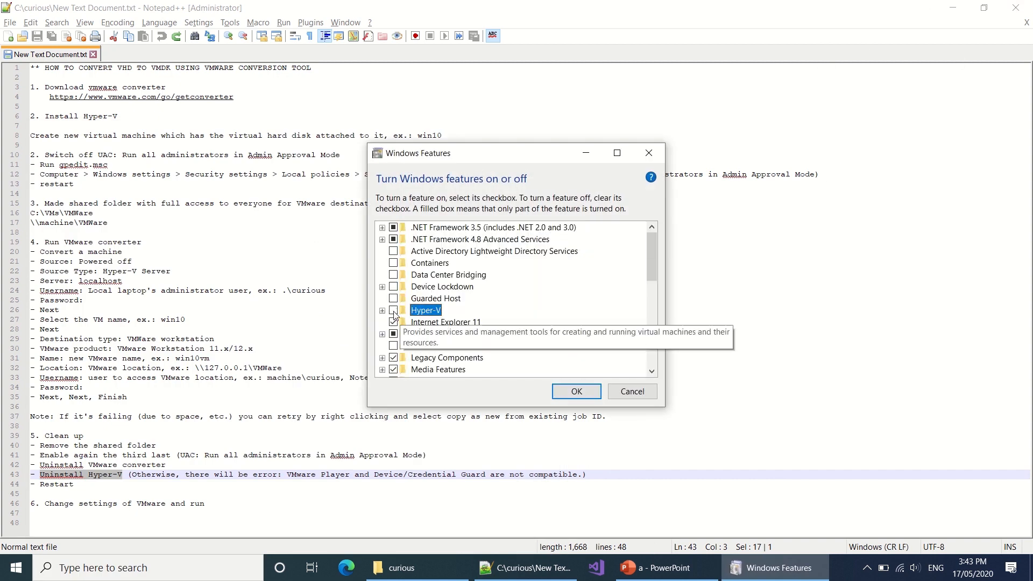
pyautogui.click(568, 398)
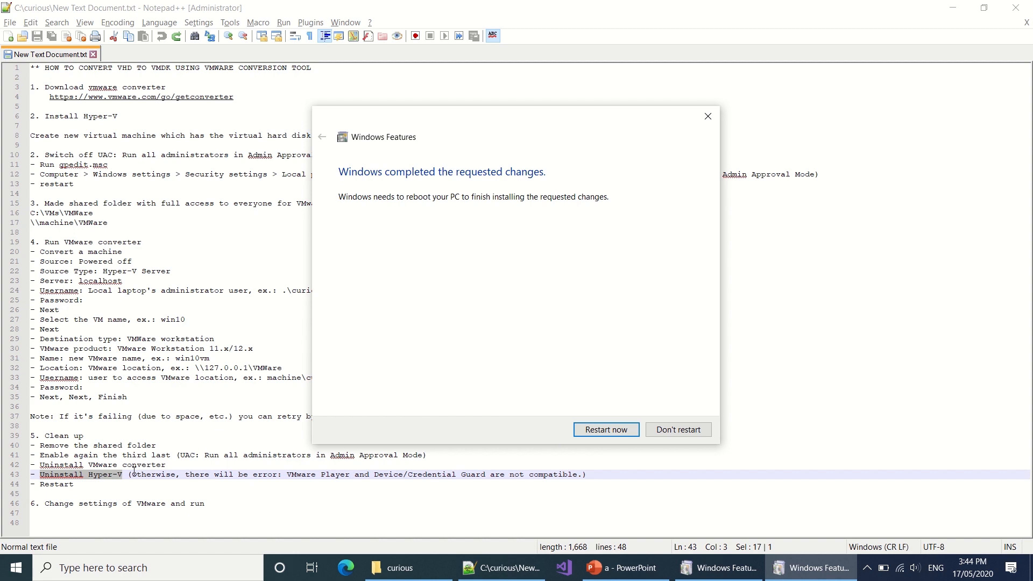
# Step: Restart the PC now to finish removing Hyper-V
pyautogui.moveTo(130, 474); pyautogui.dragTo(582, 475)
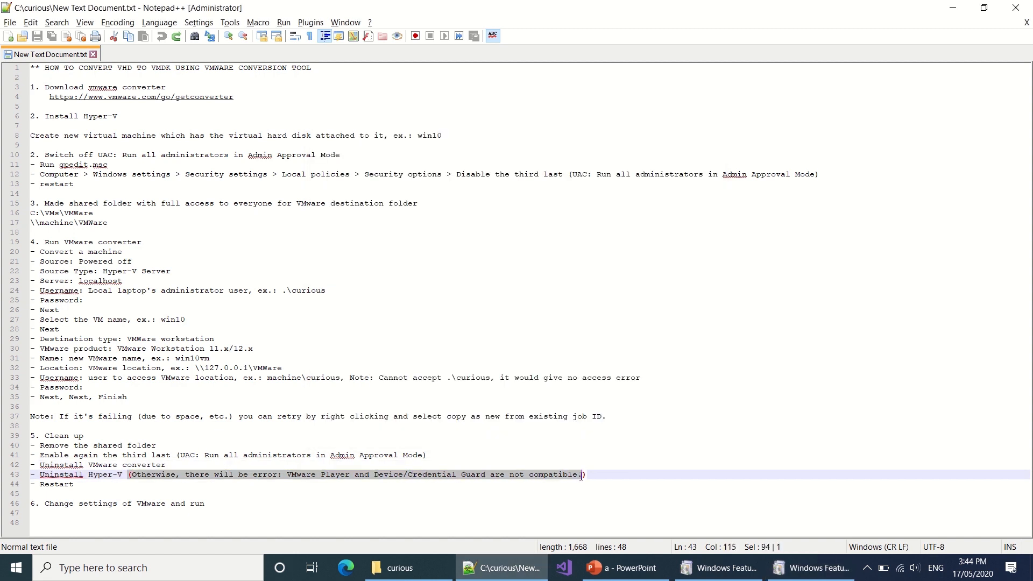
pyautogui.doubleClick(47, 485)
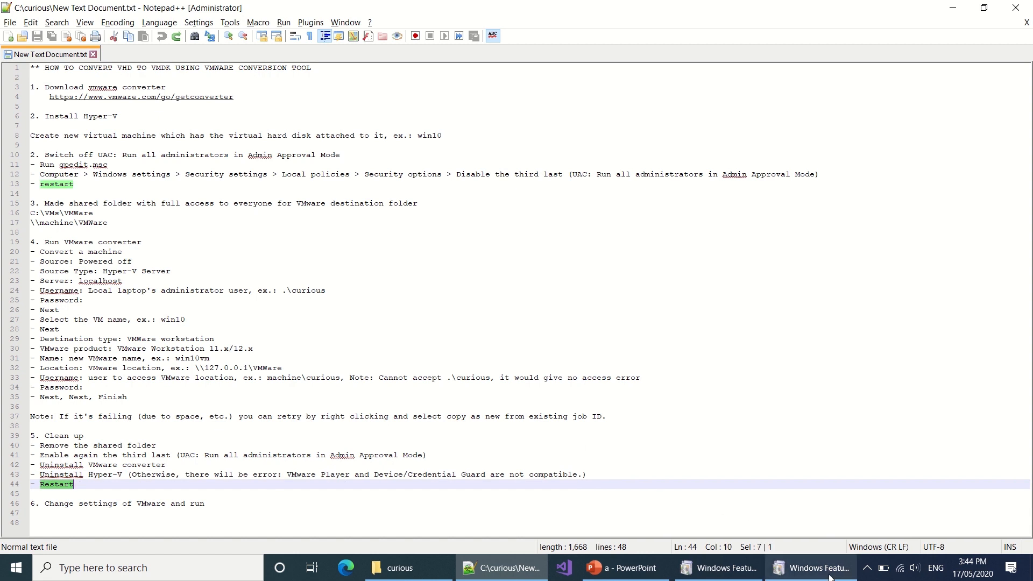
pyautogui.click(812, 567)
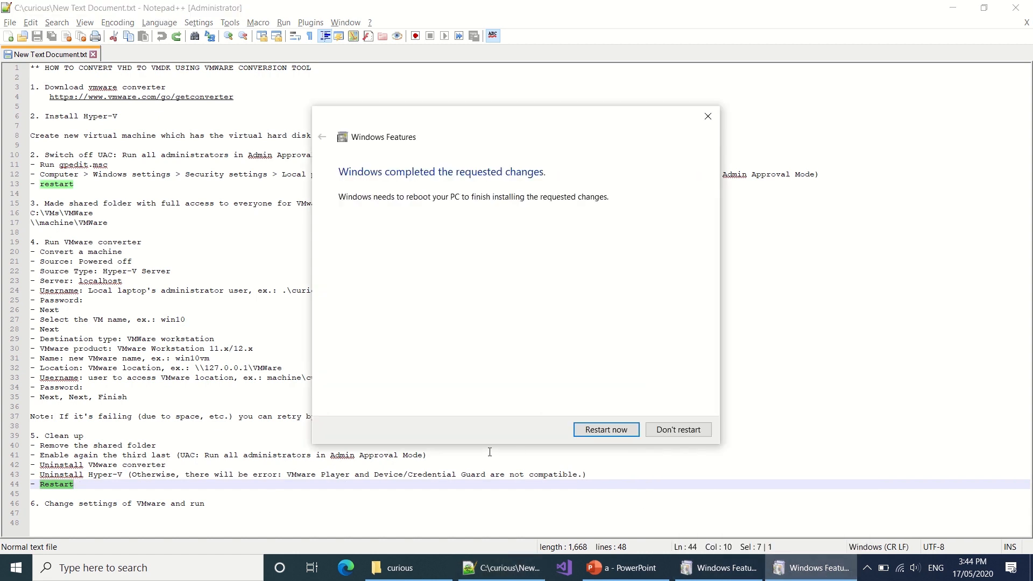
pyautogui.click(606, 429)
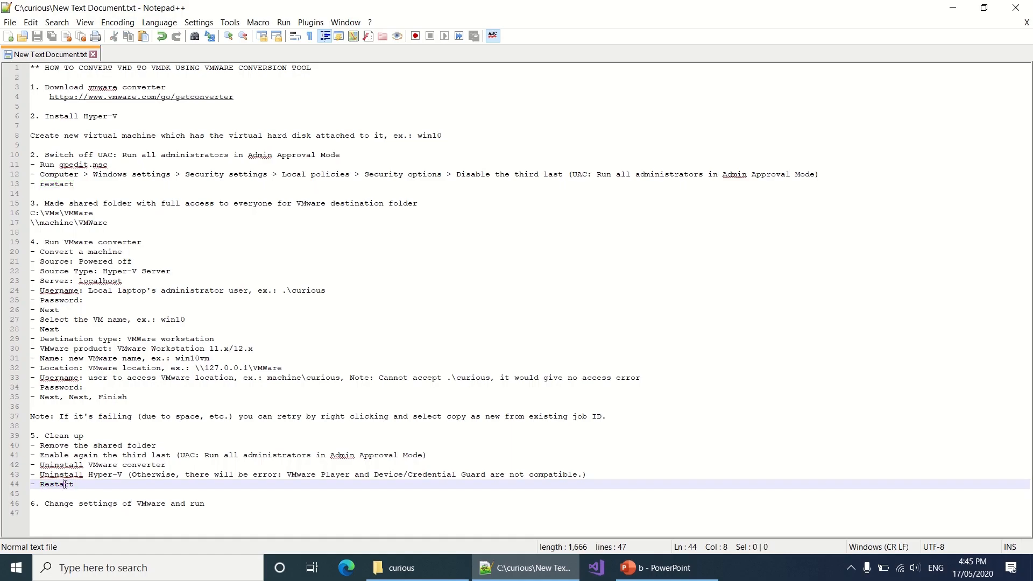
# Step: Launch VMware Workstation 15 Player and open the win10 VM from the vm folder
pyautogui.moveTo(45, 506); pyautogui.dragTo(210, 505)
pyautogui.press('super')
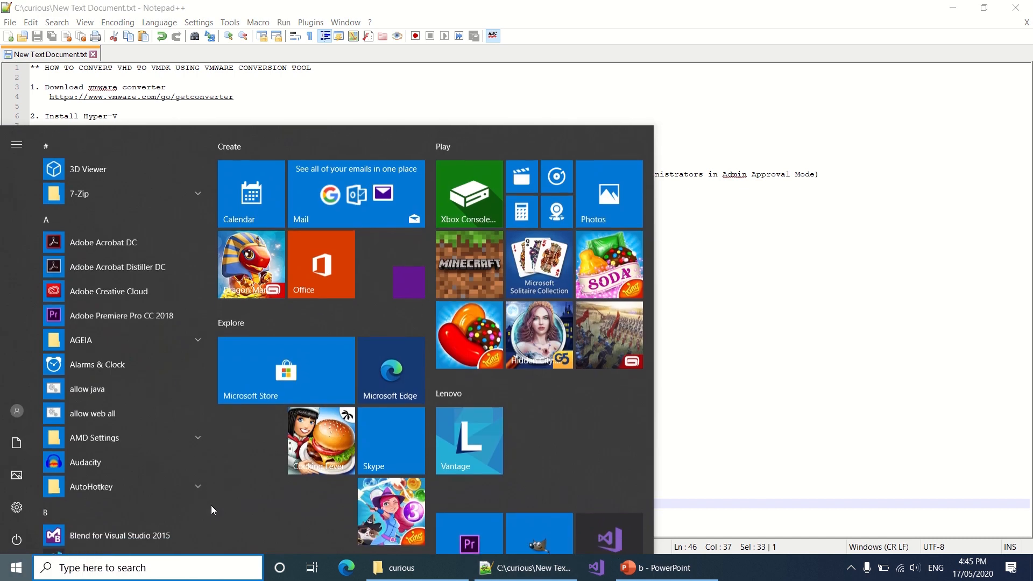
pyautogui.write('vmwa')
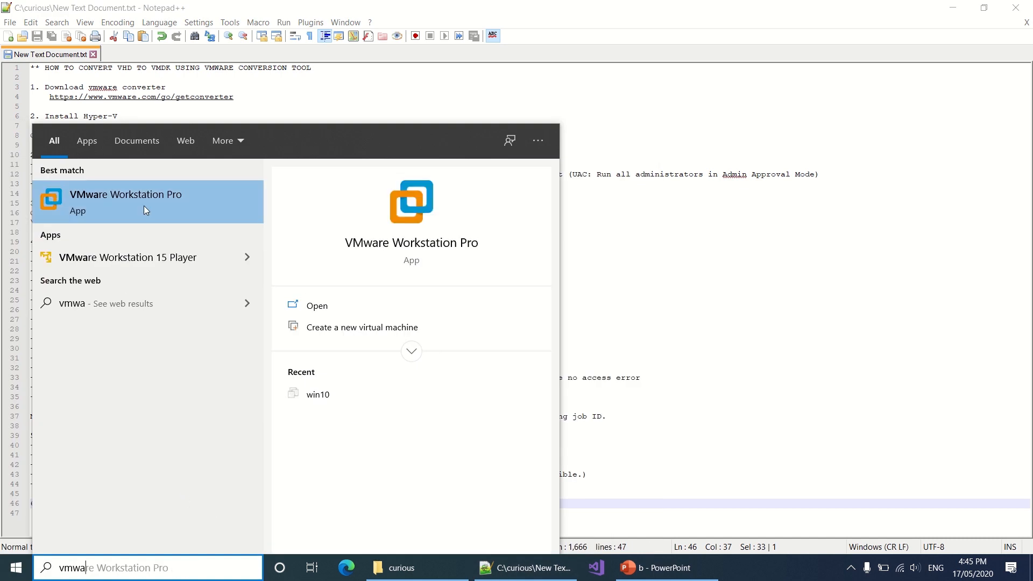
pyautogui.click(161, 258)
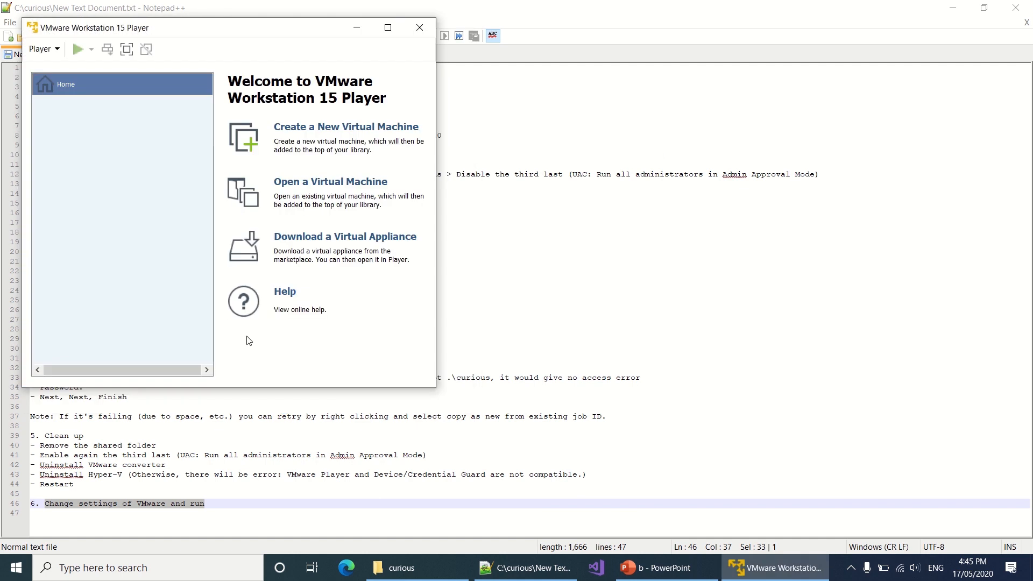
pyautogui.click(325, 184)
pyautogui.doubleClick(168, 160)
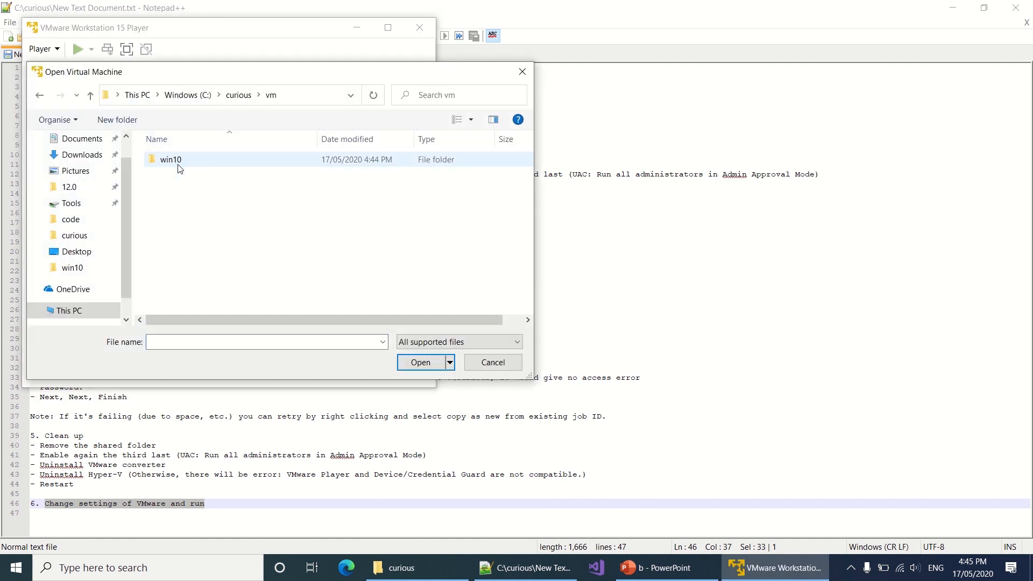
pyautogui.click(179, 169)
pyautogui.doubleClick(170, 159)
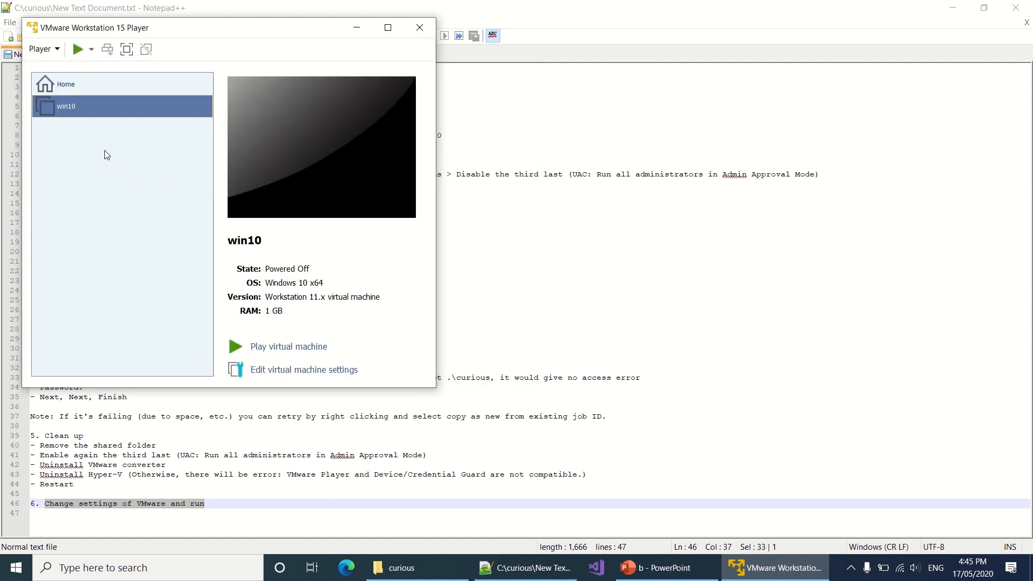
# Step: Set the win10 VM's memory to 4 GB and its processors to 2 cores
pyautogui.click(277, 370)
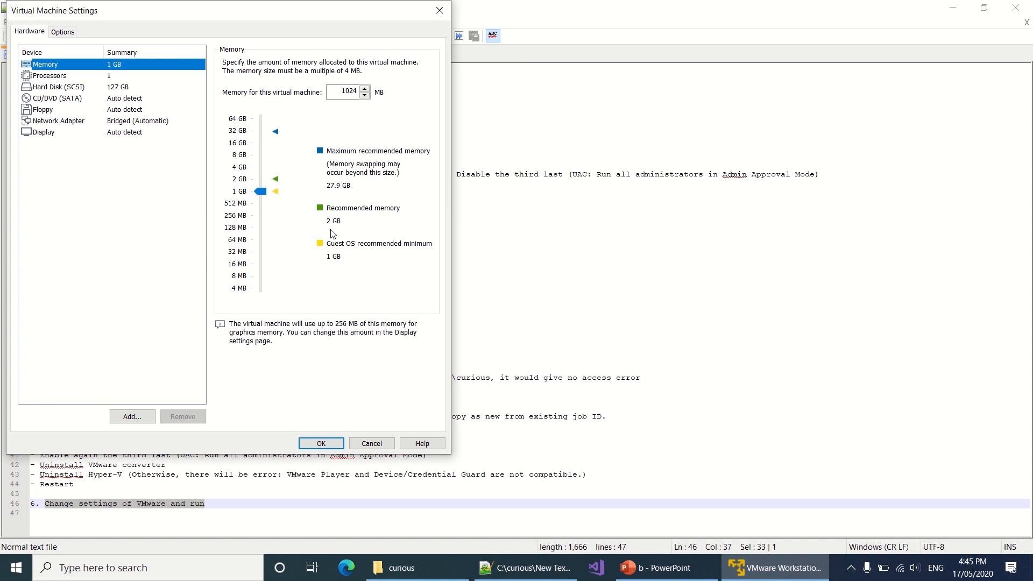
pyautogui.doubleClick(348, 91)
pyautogui.write('4096')
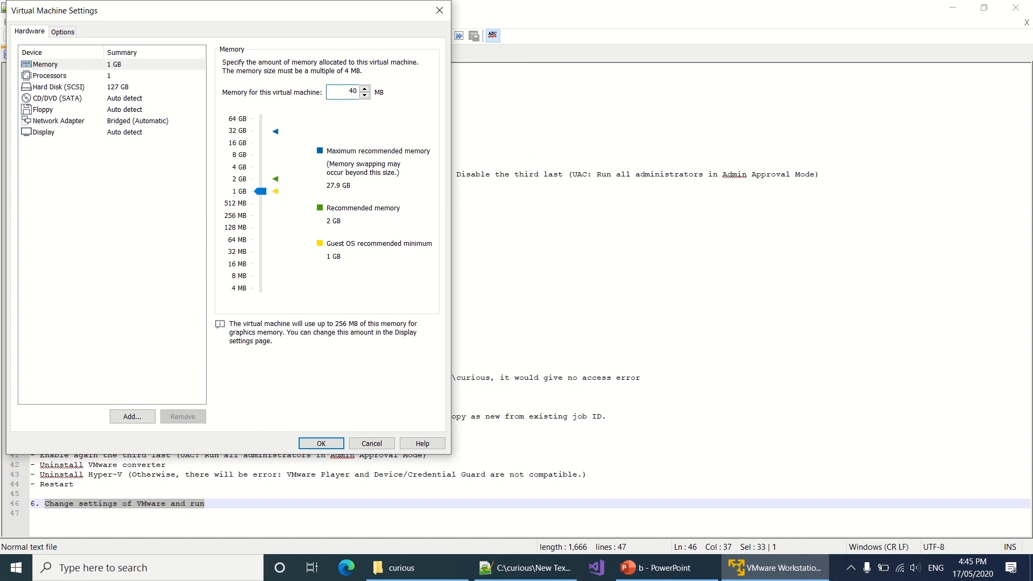
pyautogui.click(120, 78)
pyautogui.click(363, 64)
pyautogui.click(334, 84)
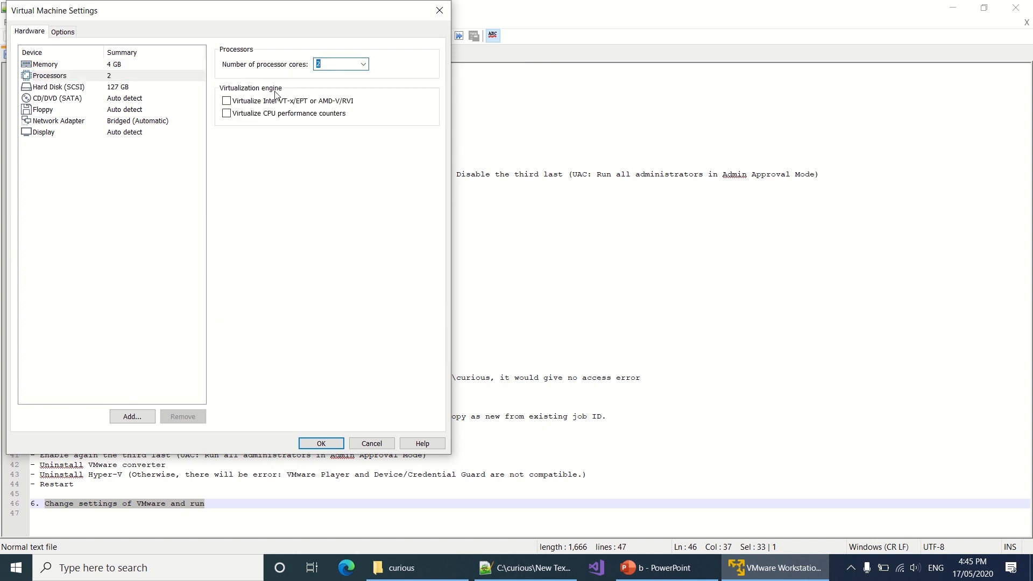
# Step: Remove the CD/DVD and floppy drives, save the settings, and power on the win10 VM
pyautogui.click(130, 100)
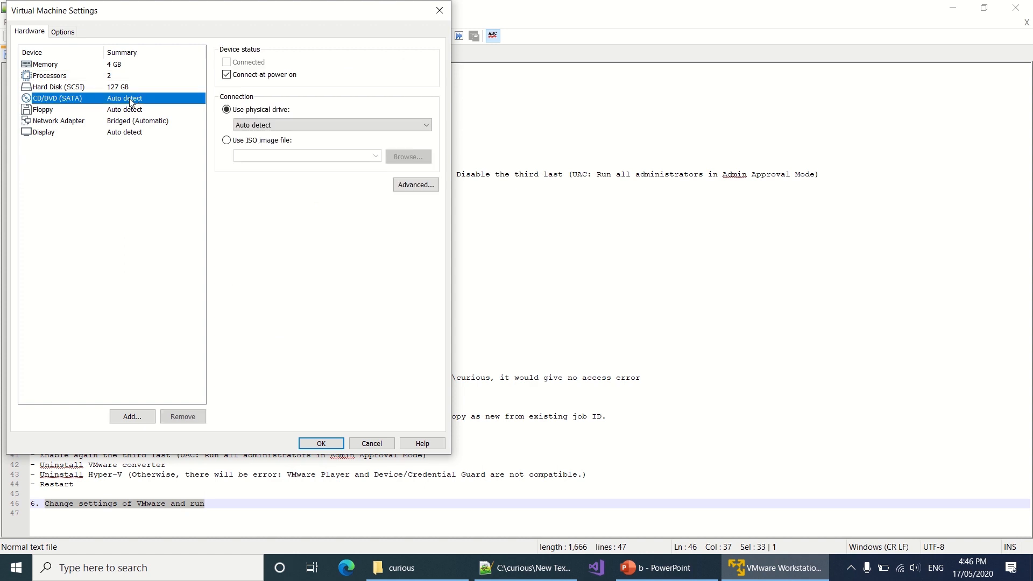
pyautogui.click(183, 417)
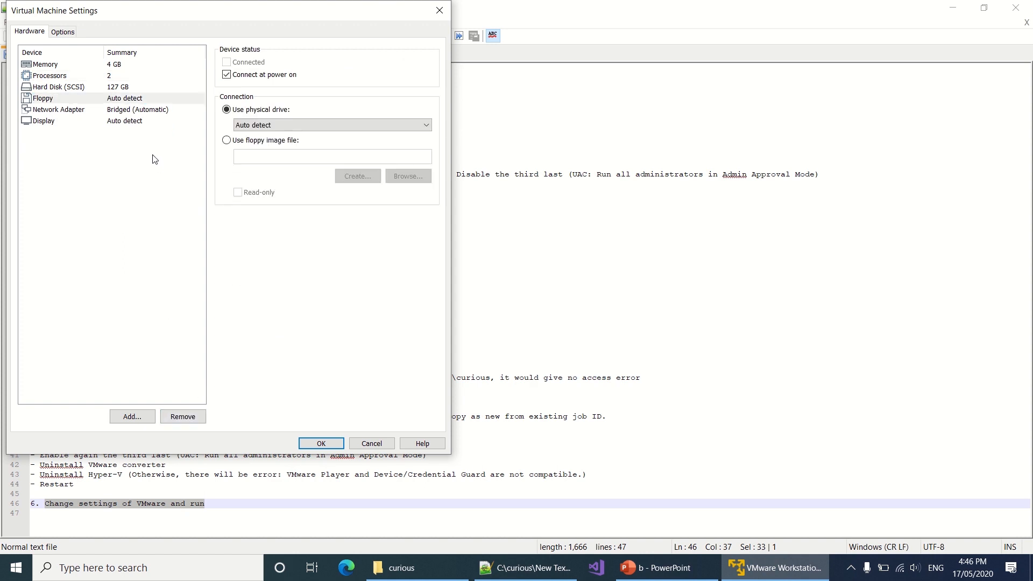
pyautogui.click(183, 417)
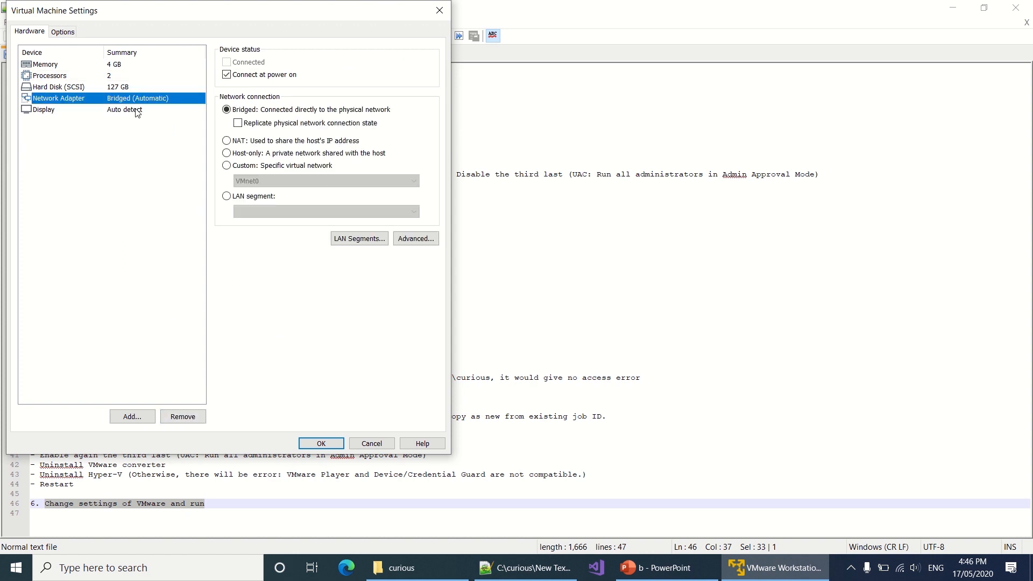
pyautogui.click(328, 442)
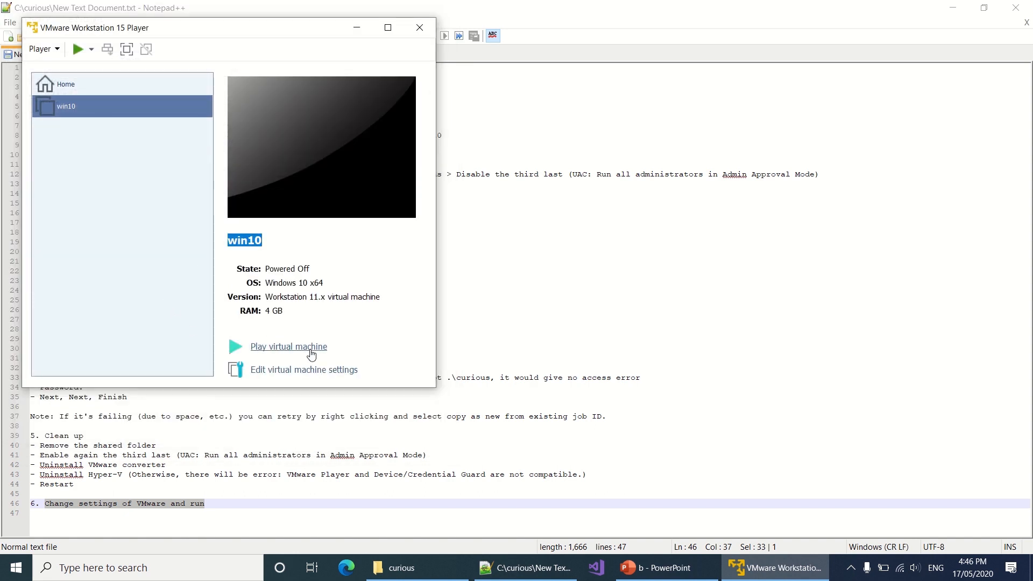
pyautogui.click(307, 349)
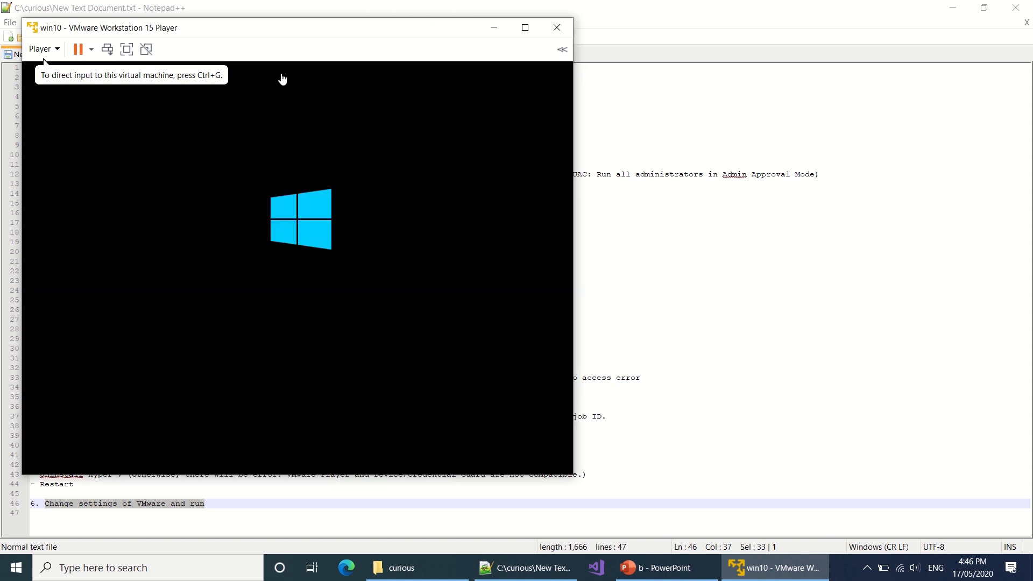
pyautogui.moveTo(237, 33); pyautogui.dragTo(466, 35)
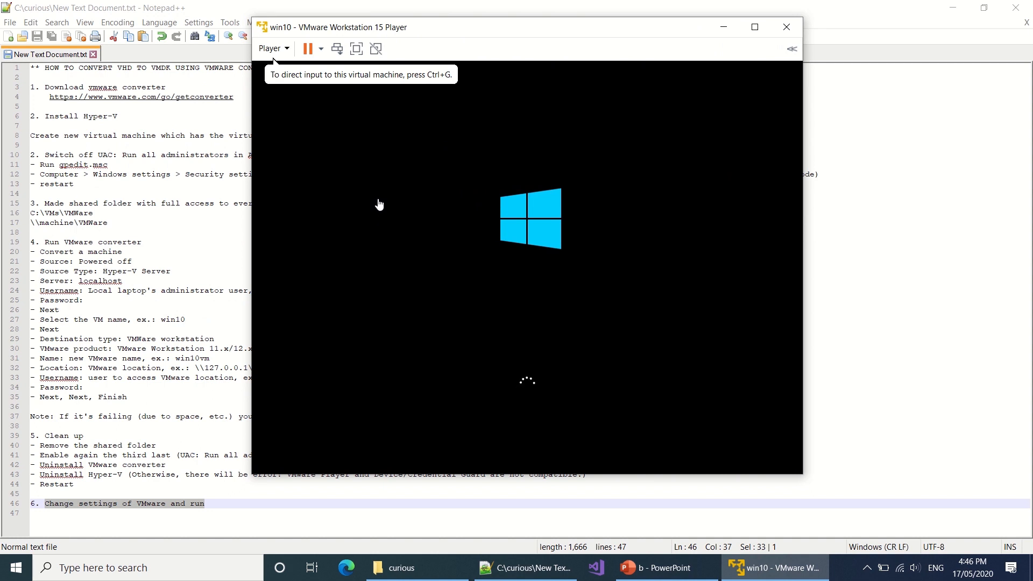
pyautogui.click(219, 505)
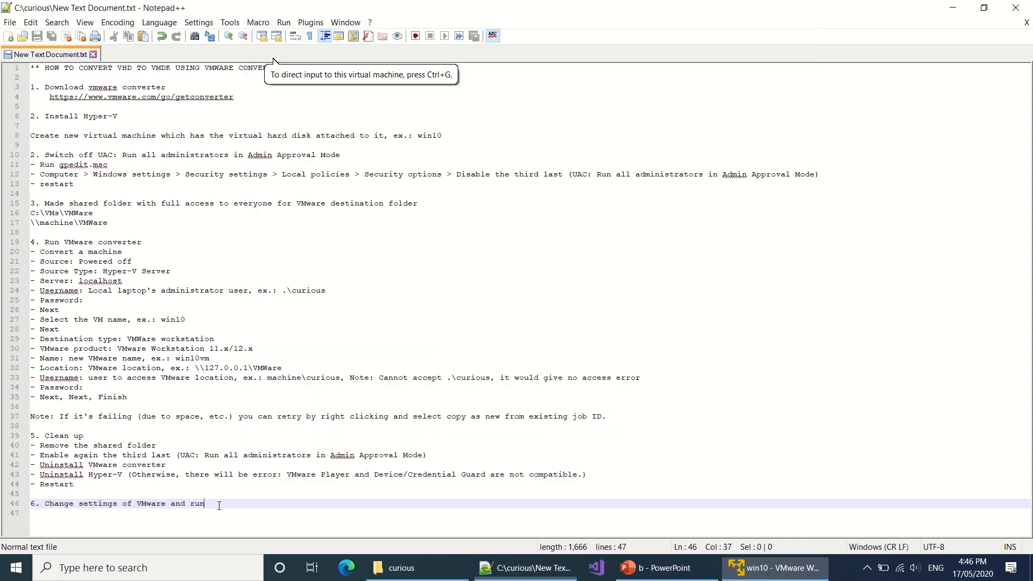
# Step: Add a line 'If there is still an error:' followed by the error message copied from line 43
pyautogui.press('Return')
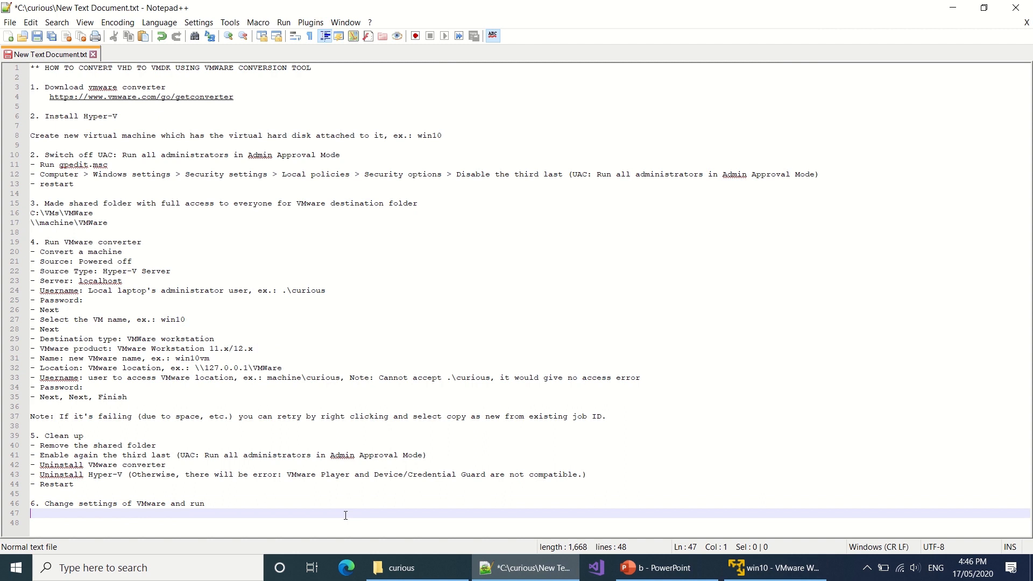
pyautogui.press('Return')
pyautogui.write('If there ')
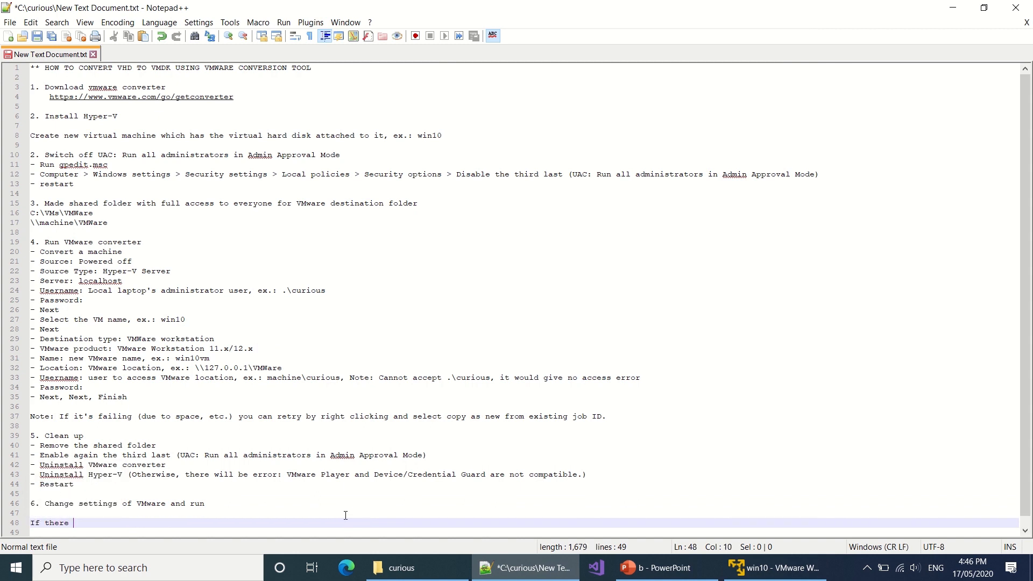
pyautogui.write('is still an e')
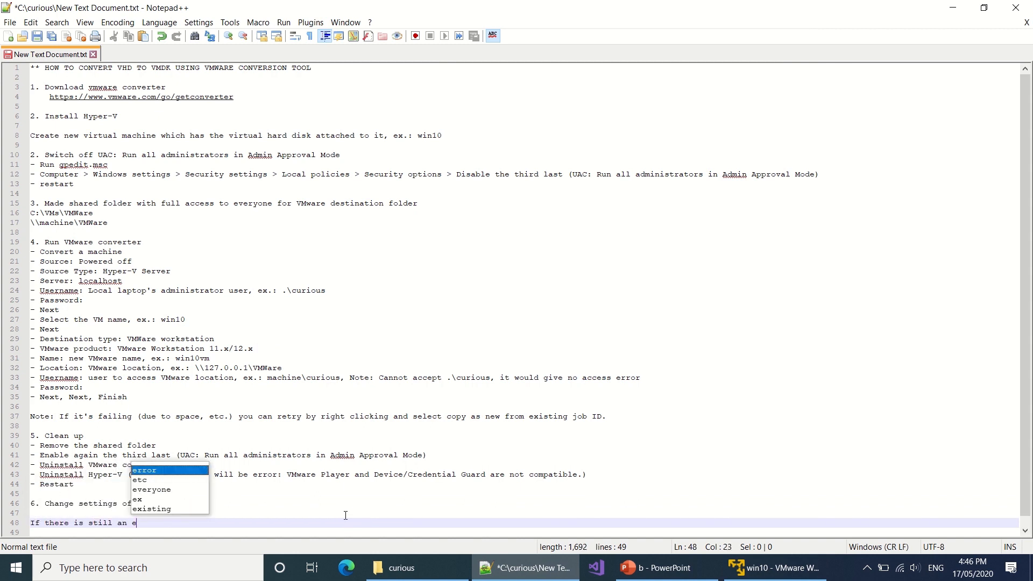
pyautogui.write('rror:')
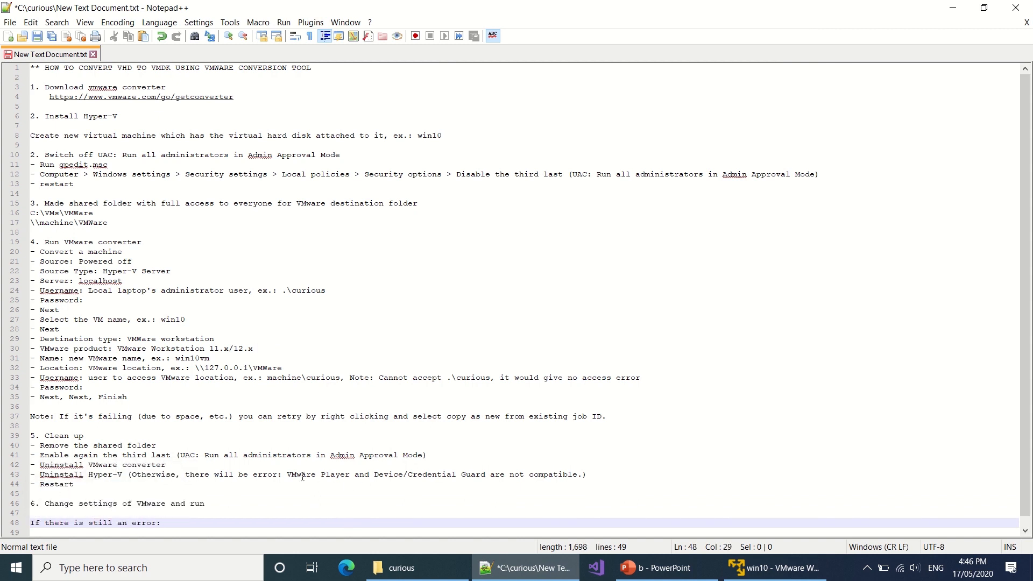
pyautogui.click(302, 477)
pyautogui.hotkey('shift', 'End')
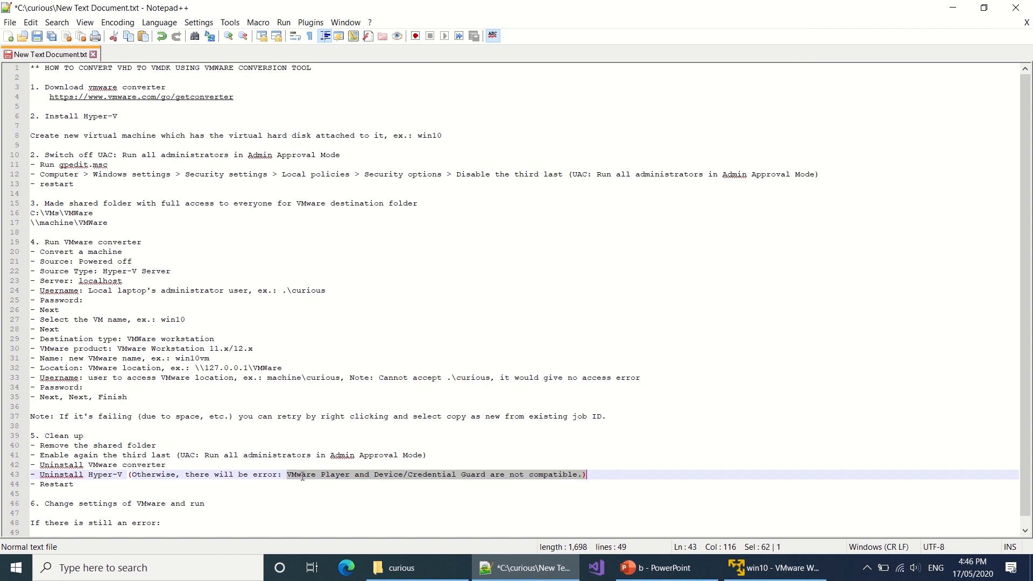
pyautogui.hotkey('ctrl', 'c')
pyautogui.click(218, 524)
pyautogui.hotkey('ctrl', 'v')
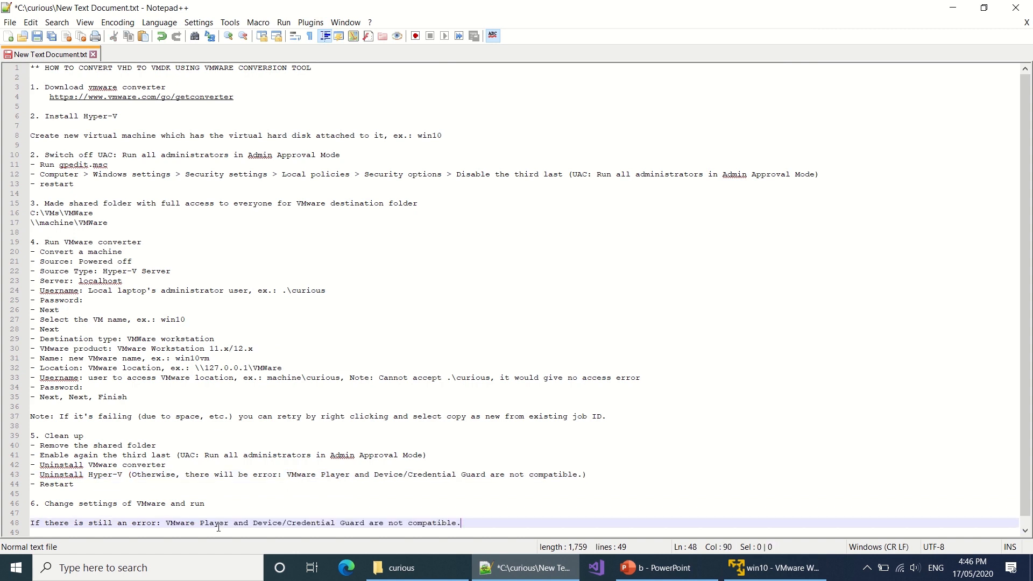
# Step: Add the line 'Try: Restart again' below it
pyautogui.press('Return')
pyautogui.write('Try: ')
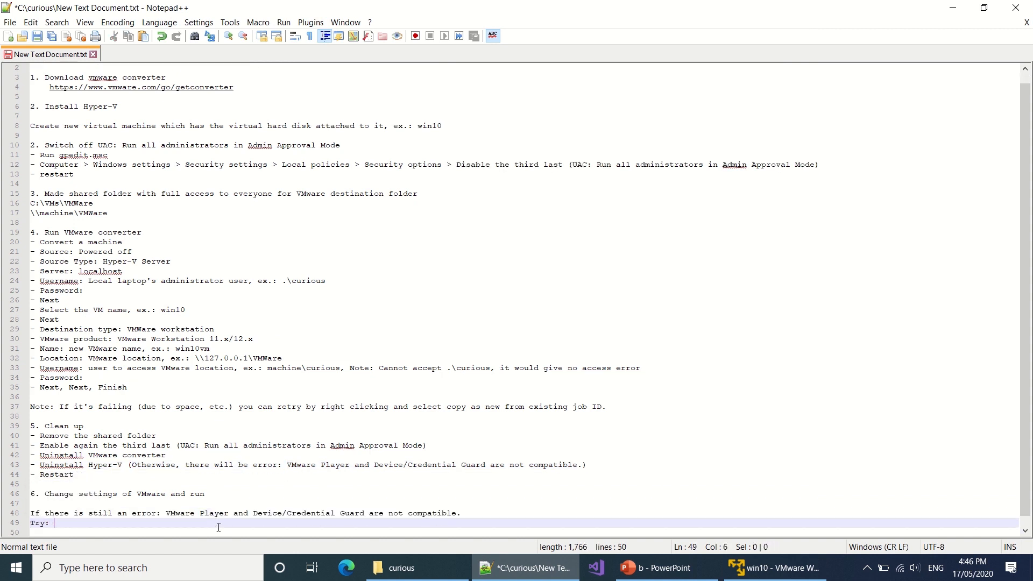
pyautogui.write('Restart again')
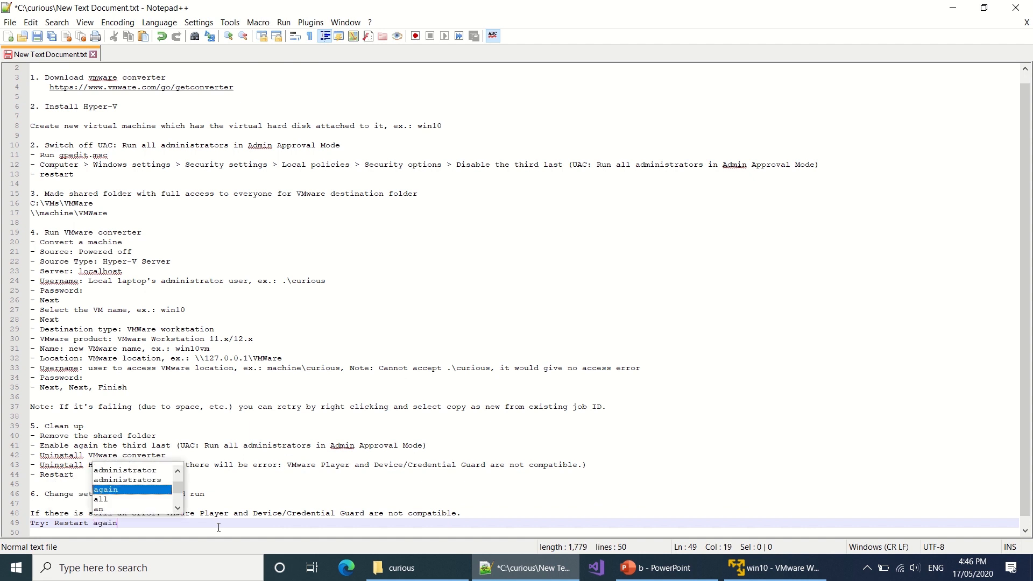
pyautogui.press('Return')
pyautogui.press('Return')
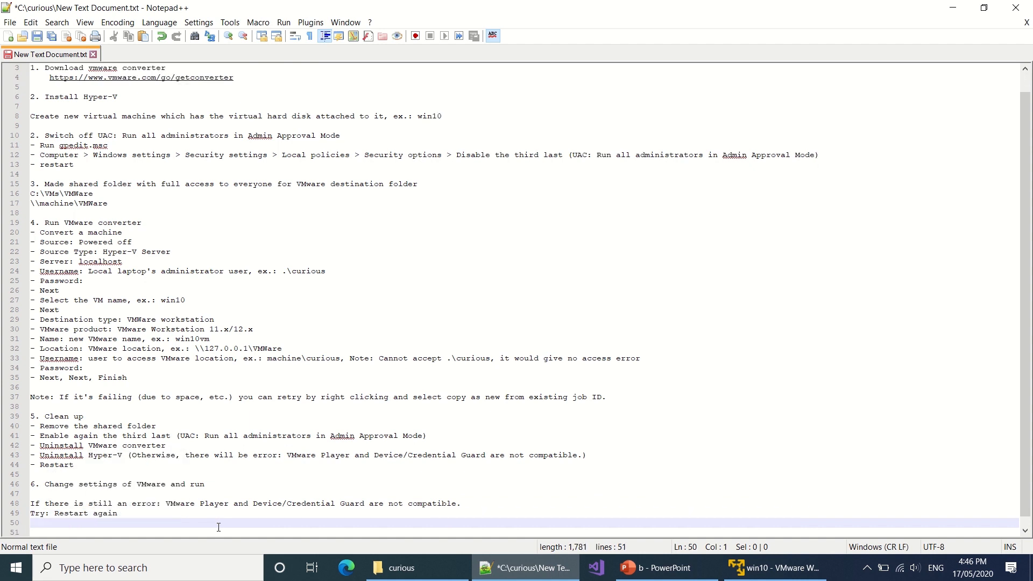
pyautogui.press('Return')
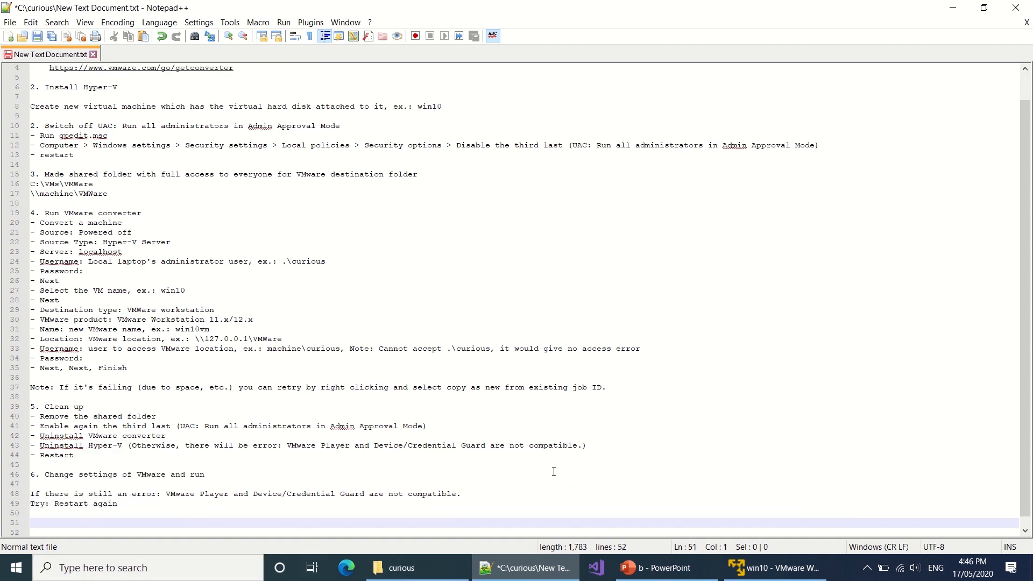
# Step: Shut down the win10 guest via its Start menu, then end the notes with 'Thank You!'
pyautogui.click(774, 567)
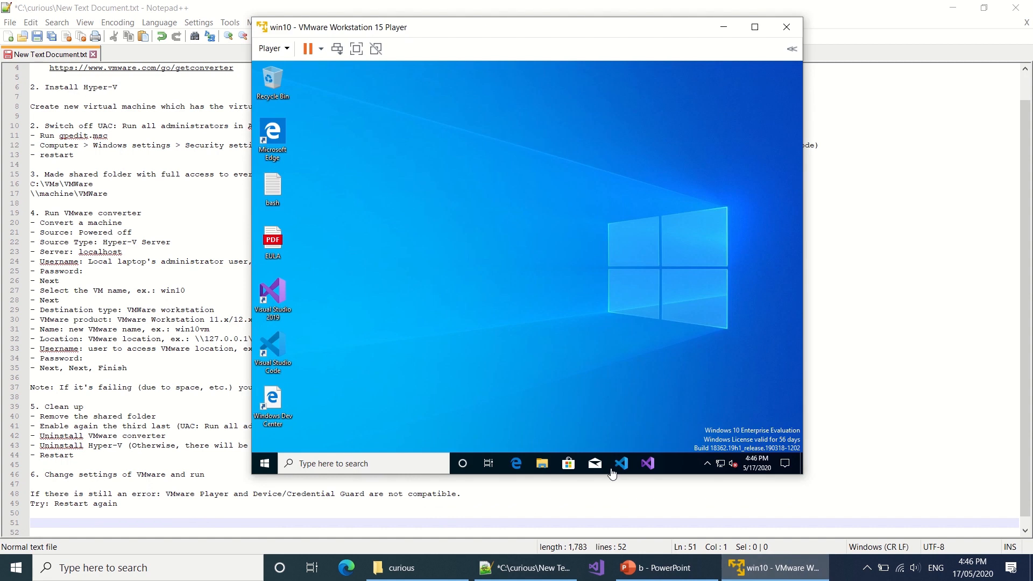
pyautogui.click(471, 278)
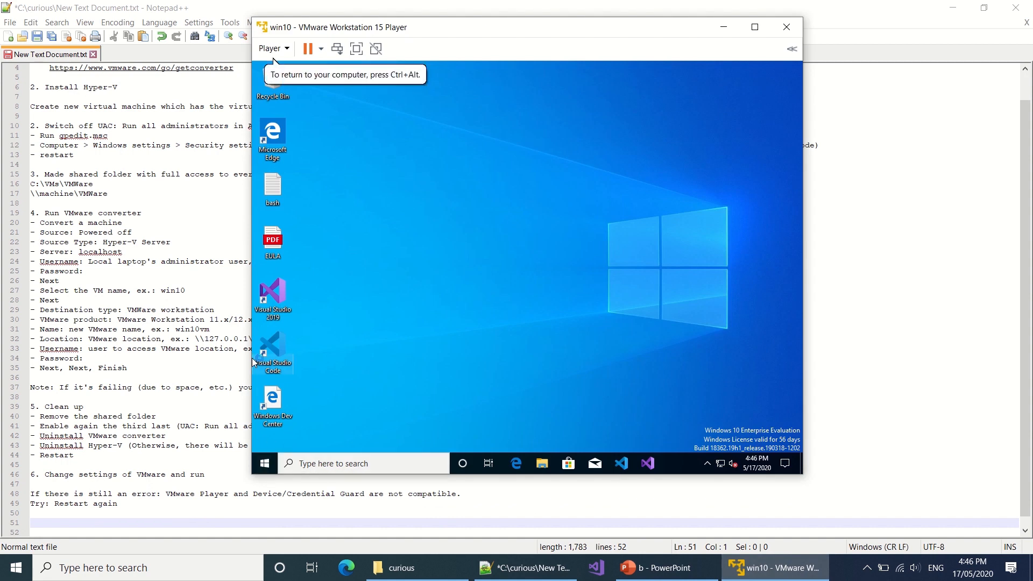
pyautogui.click(264, 464)
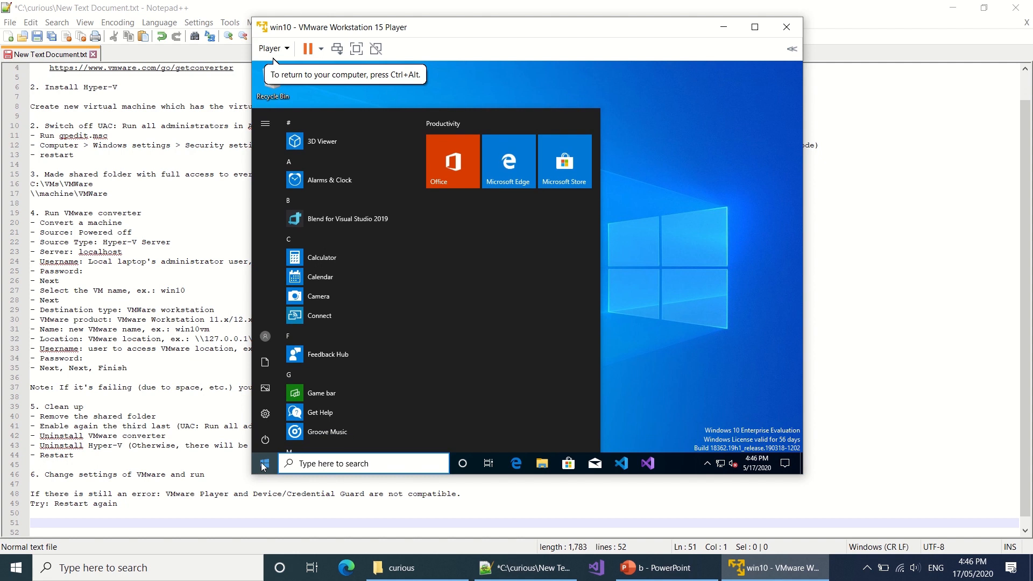
pyautogui.click(265, 439)
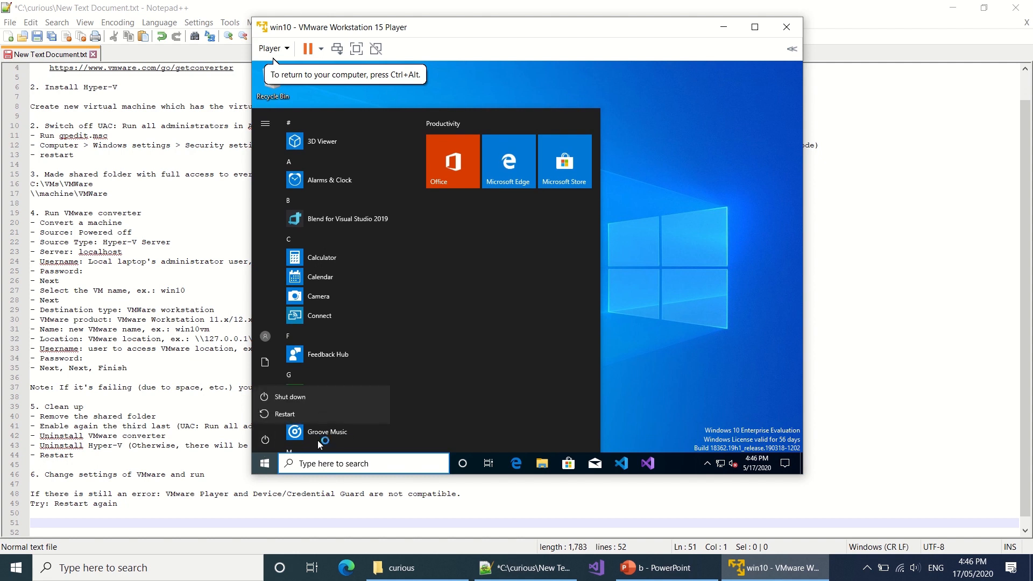
pyautogui.click(312, 402)
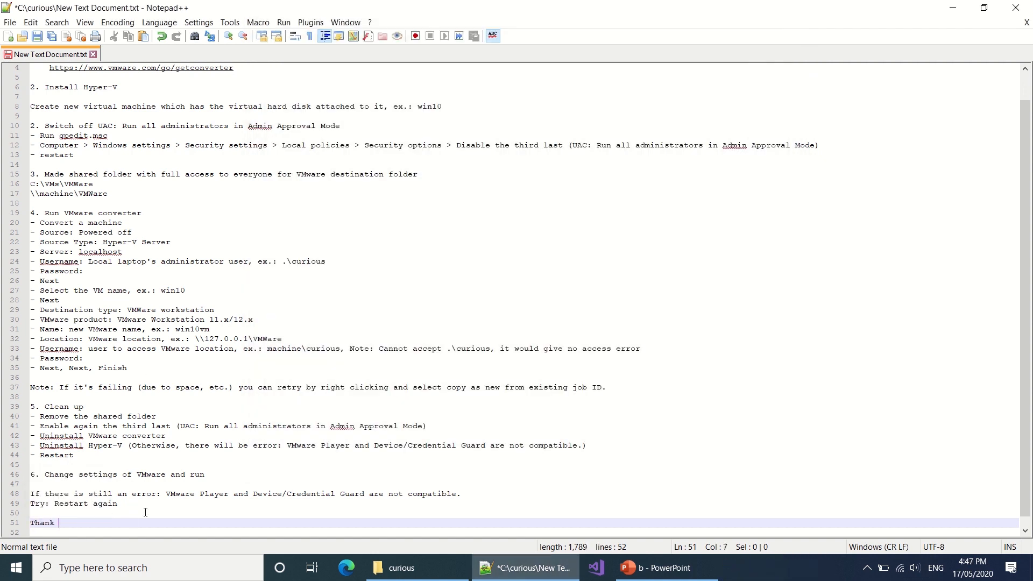
pyautogui.write('You!')
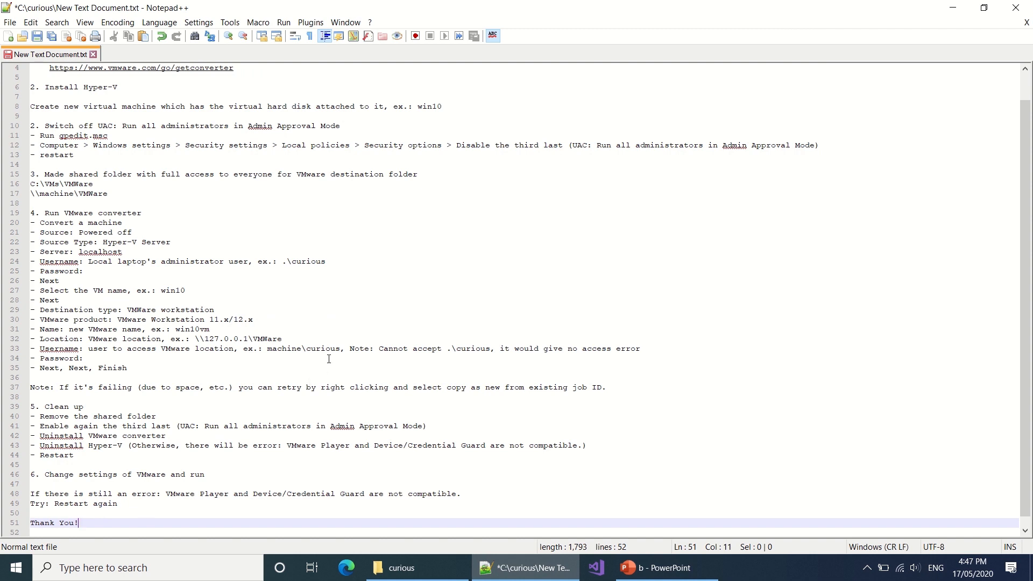